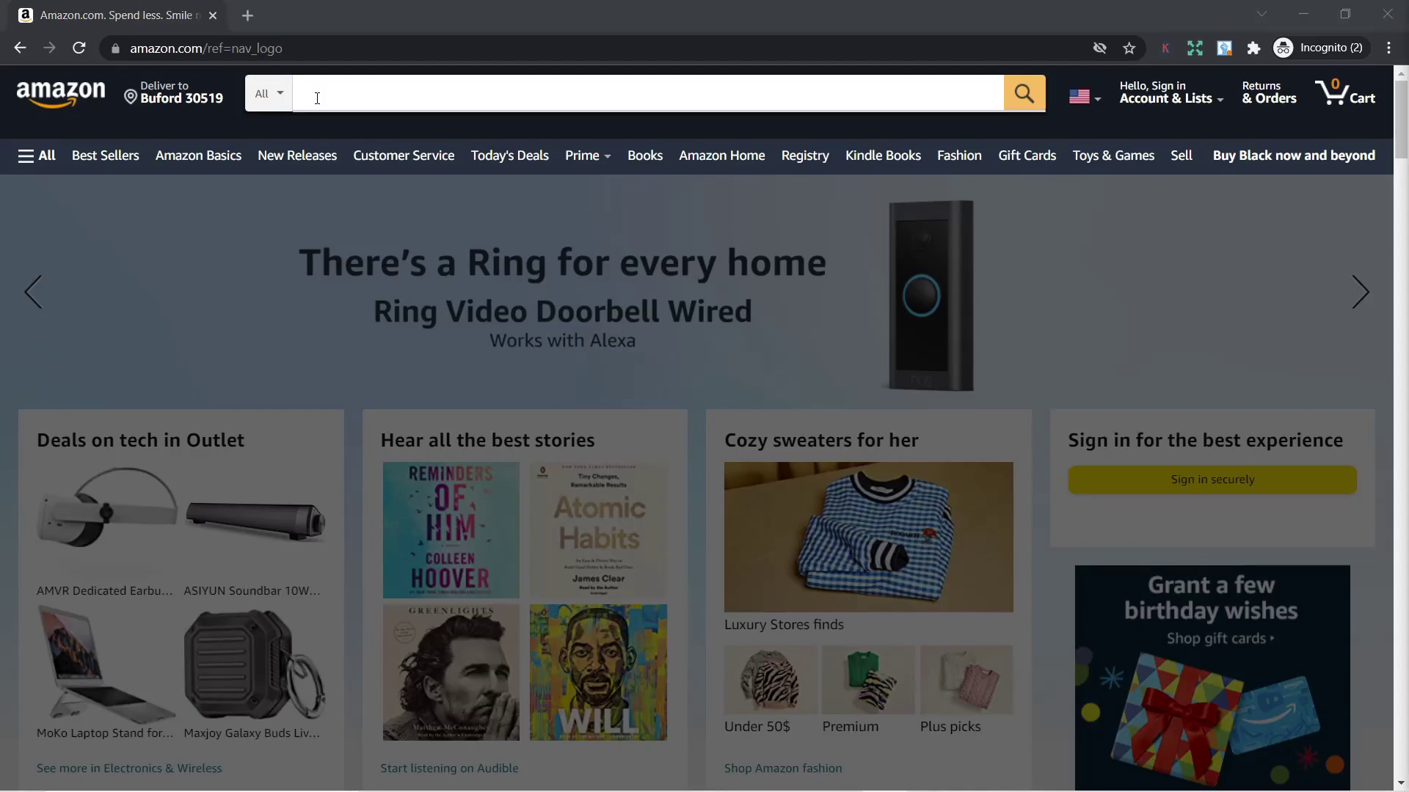
Enter "meditation" in the Amazon search to bring up its keyword suggestions with search volumes
left_click(317, 99)
left_click(317, 98)
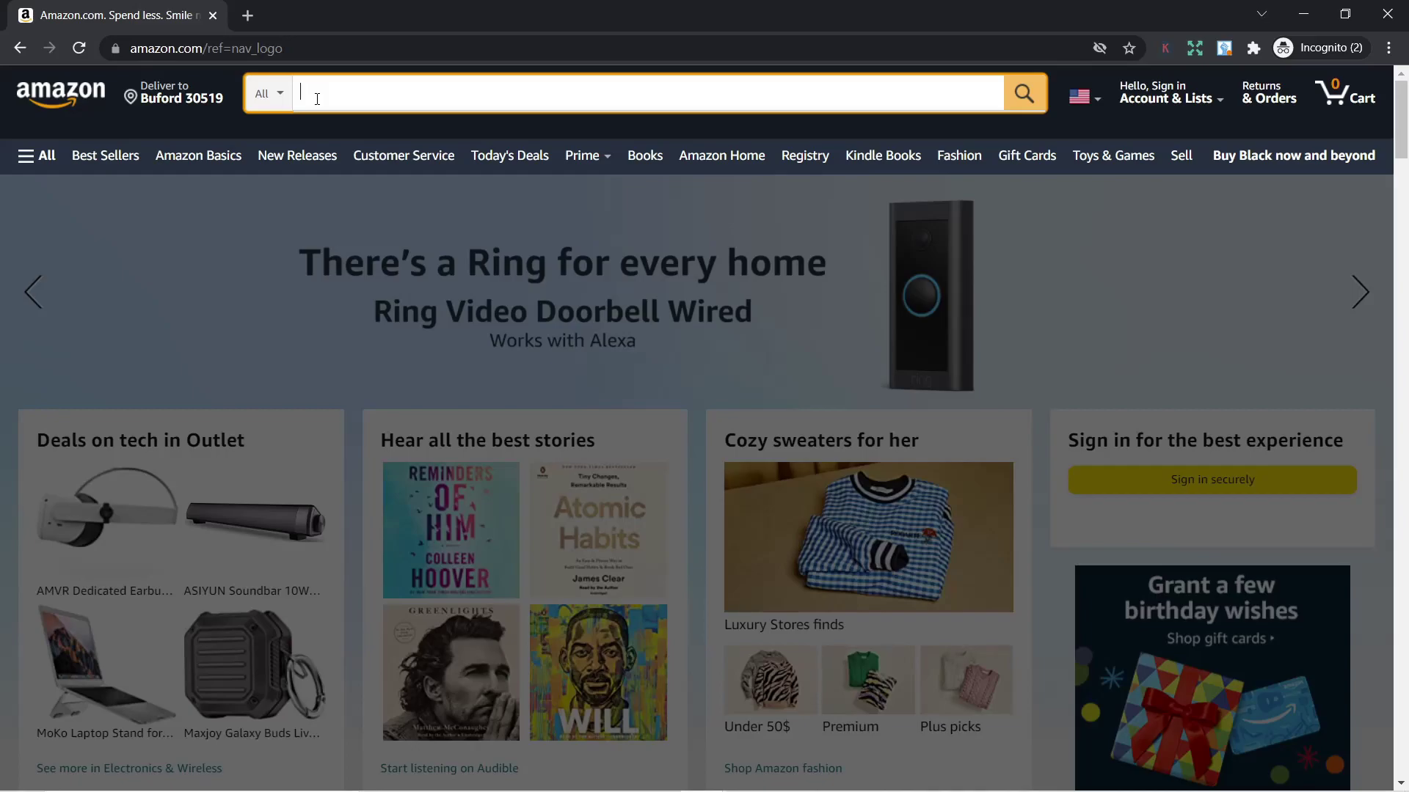
type("medita")
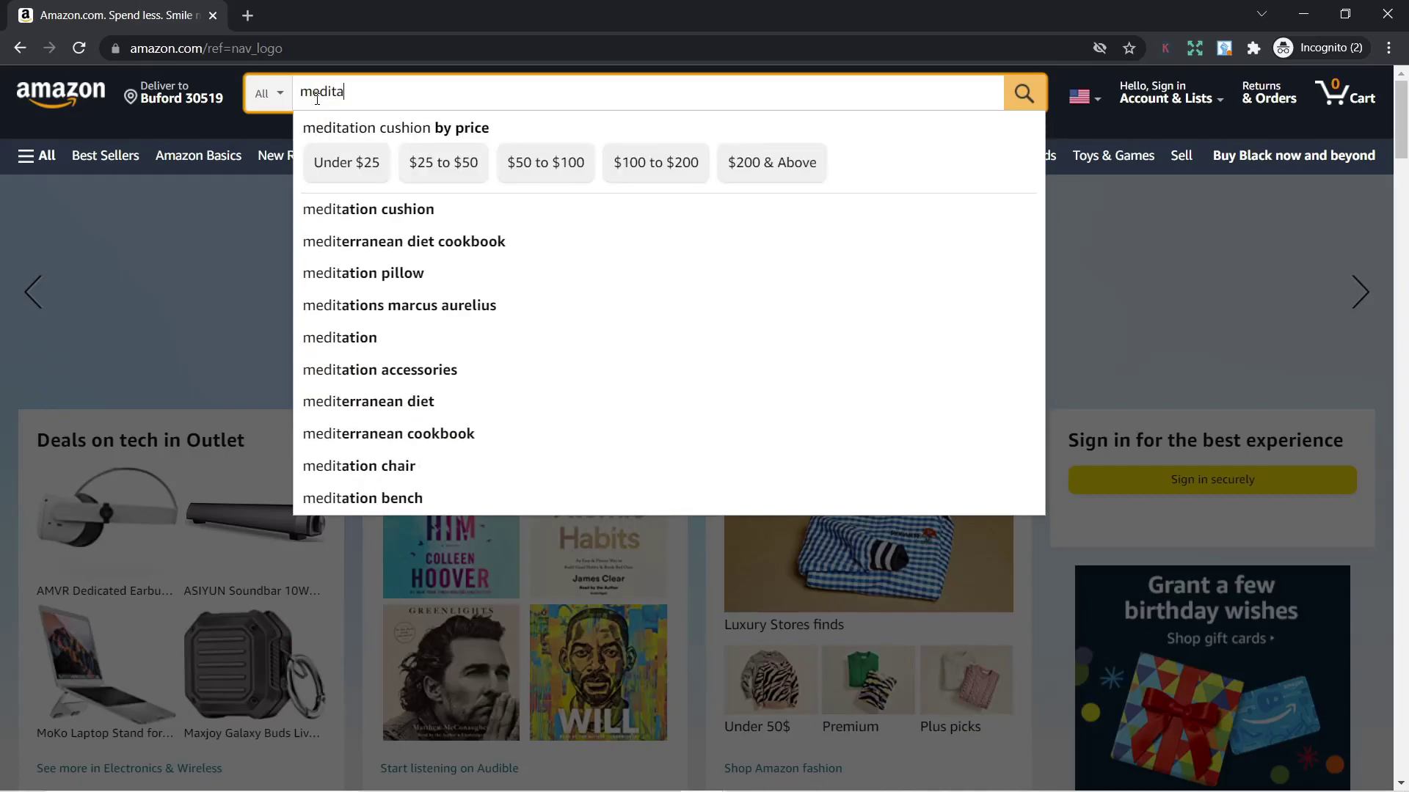
type("tion")
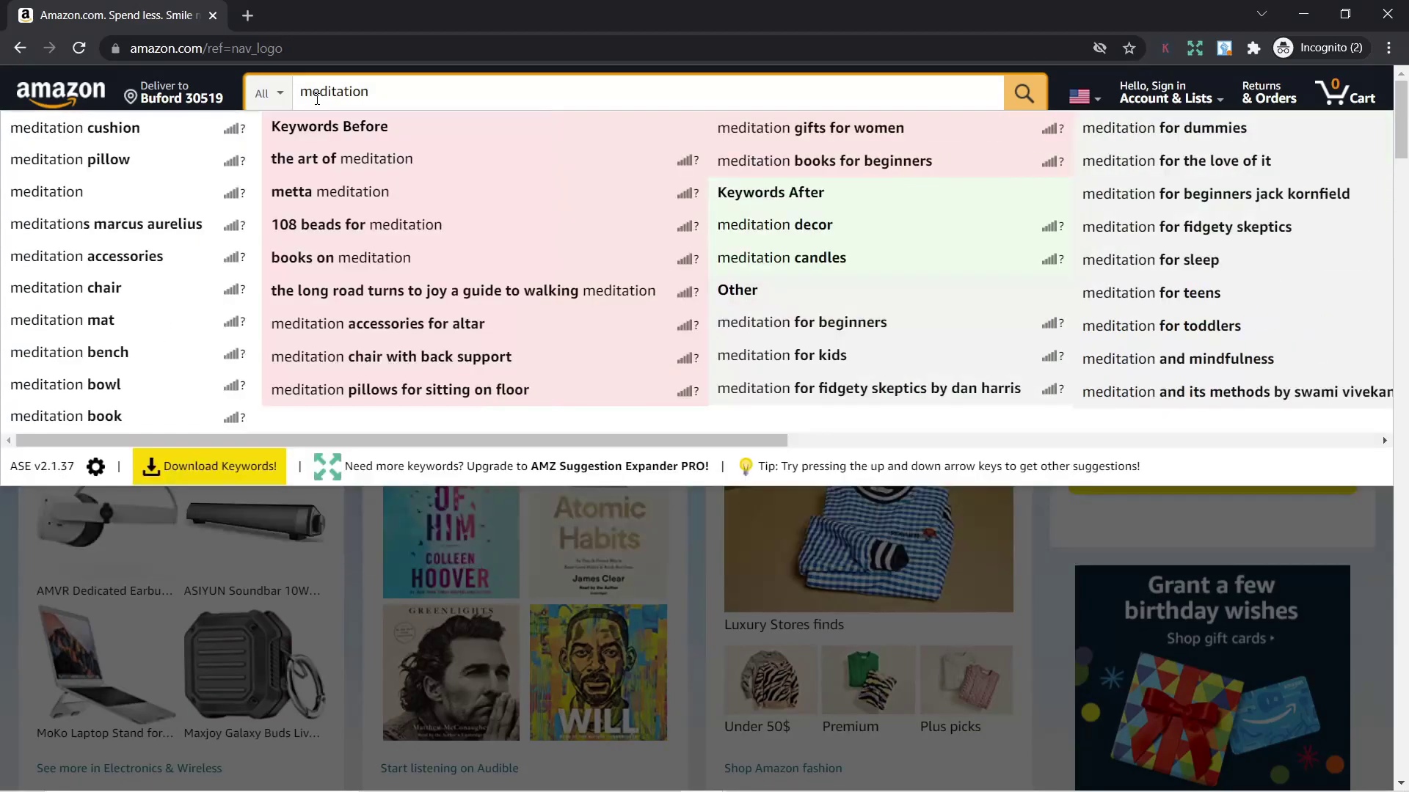
key("ctrl+a")
key("BackSpace")
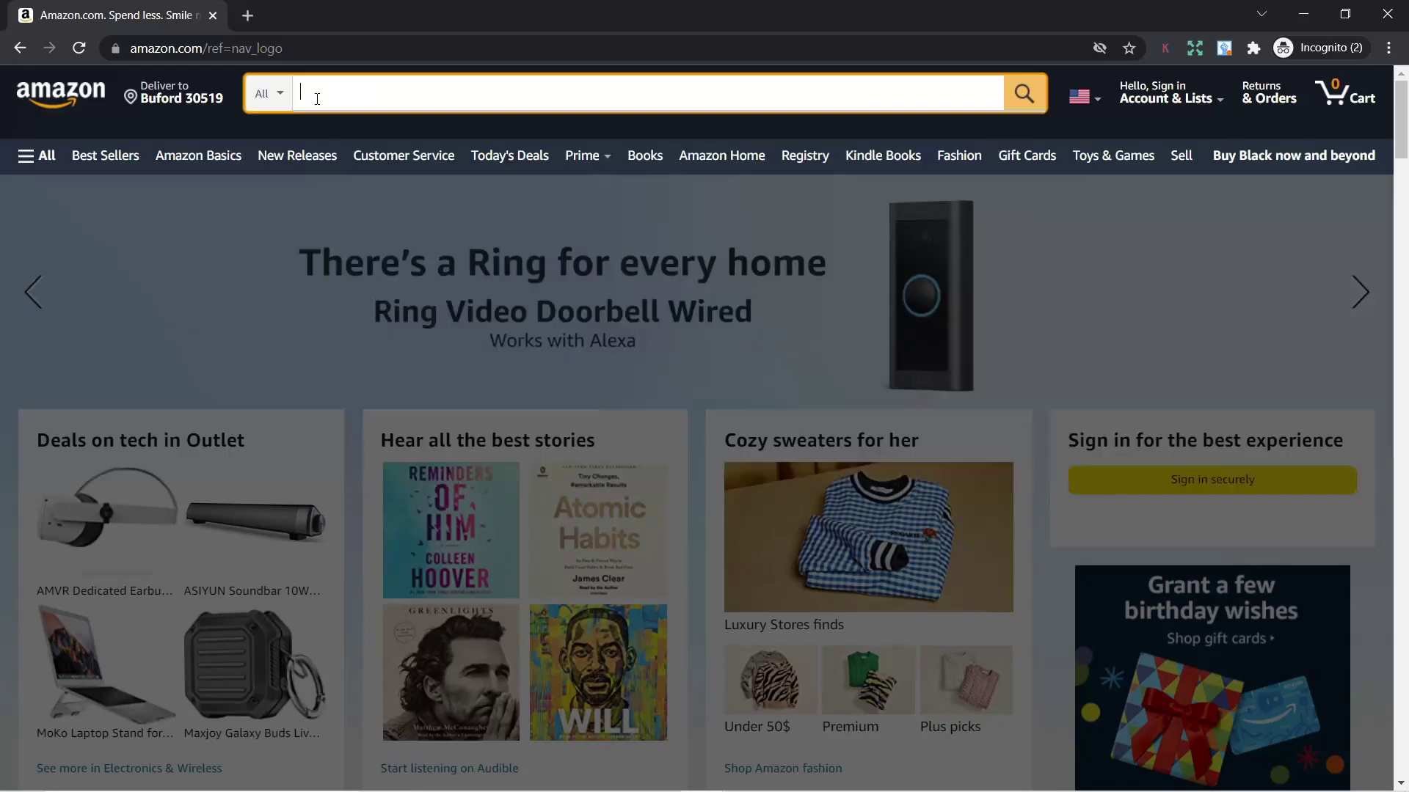
type("medita")
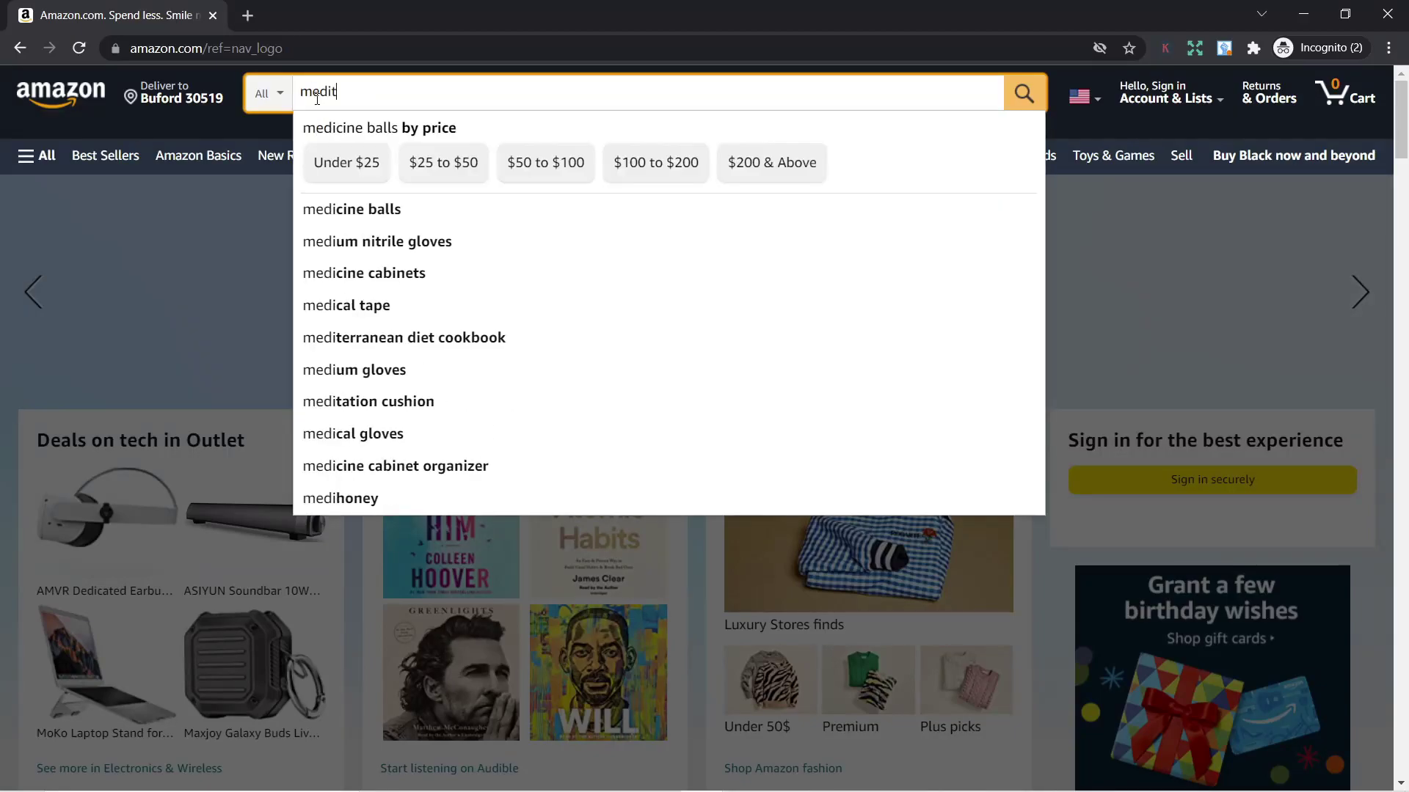
type("tion")
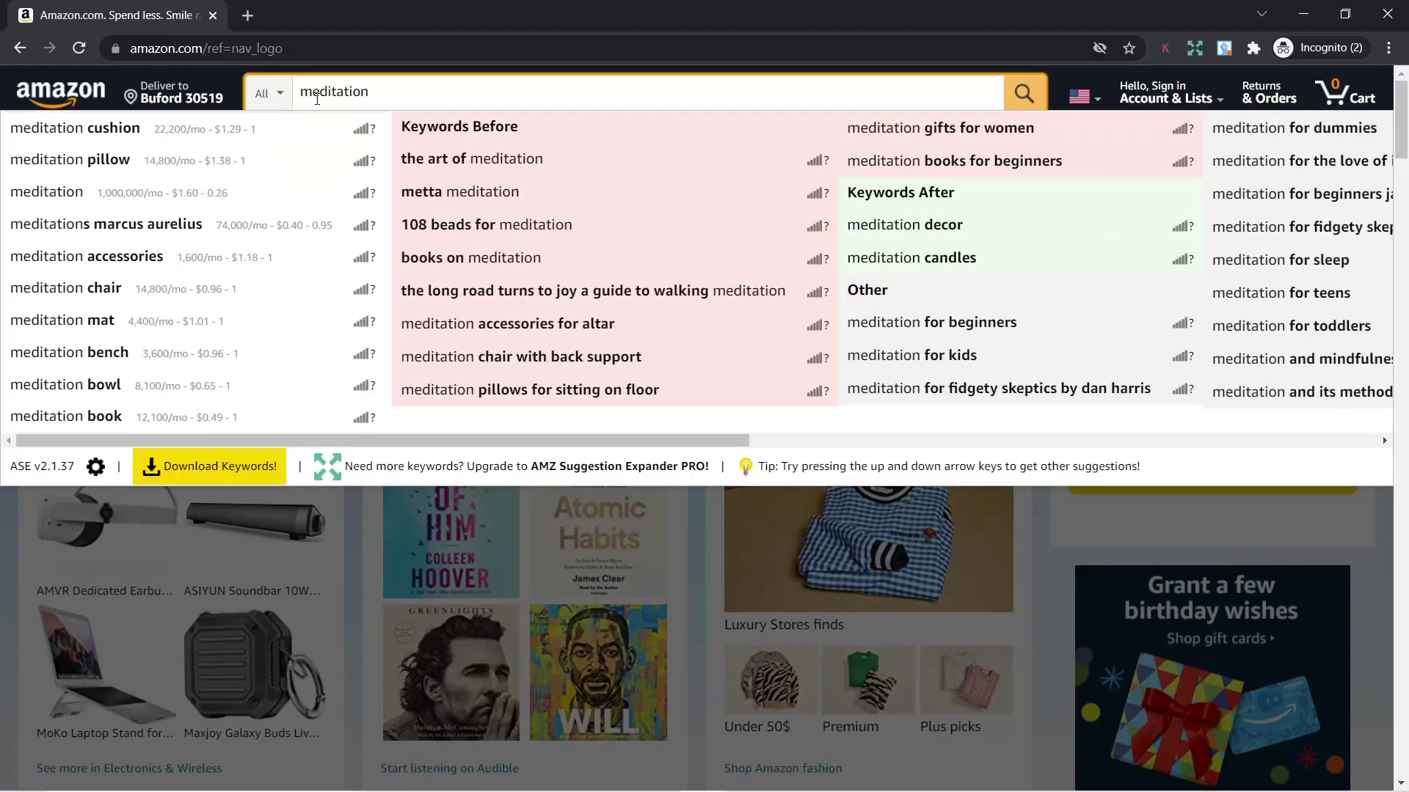
key("ctrl+a")
key("BackSpace")
type("meditat")
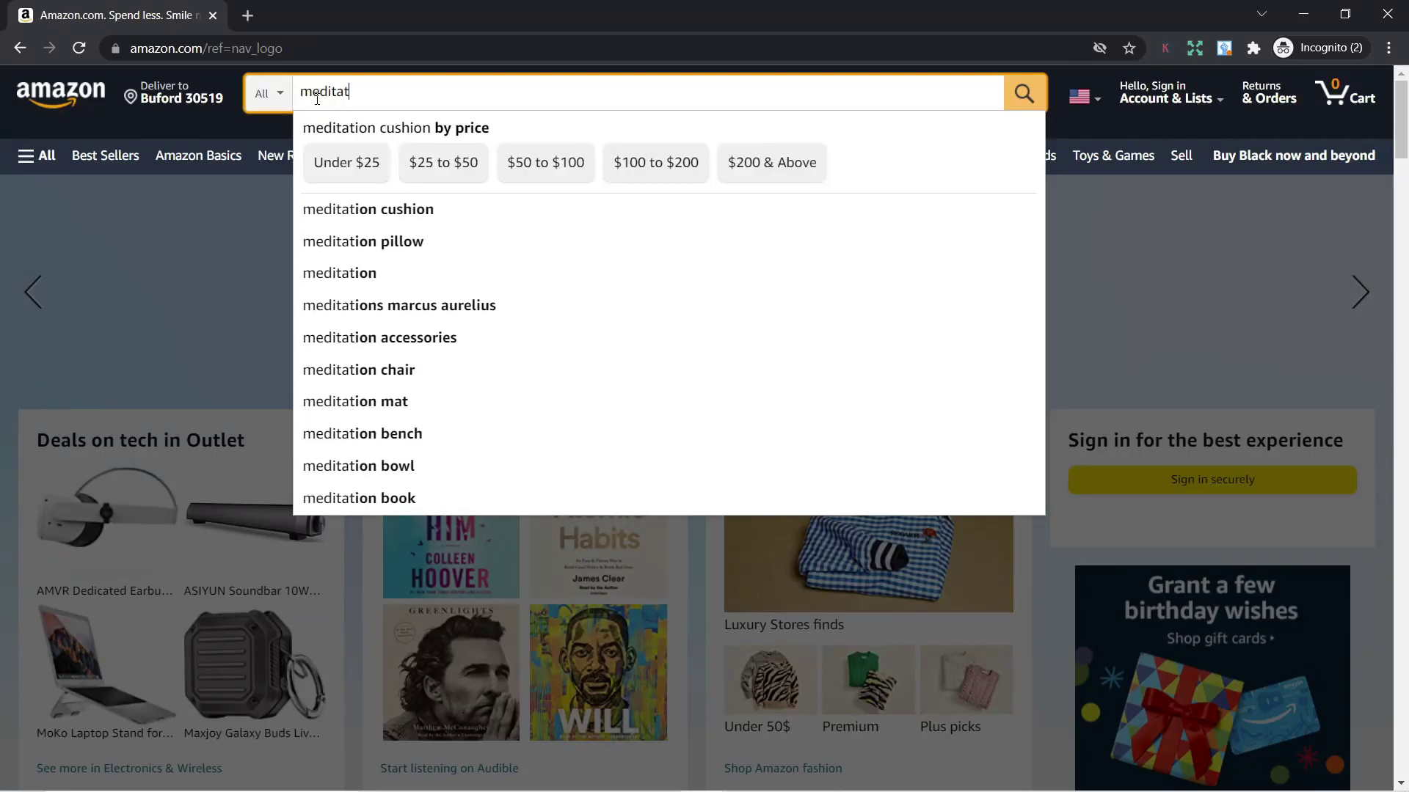
key("ctrl+a")
key("BackSpace")
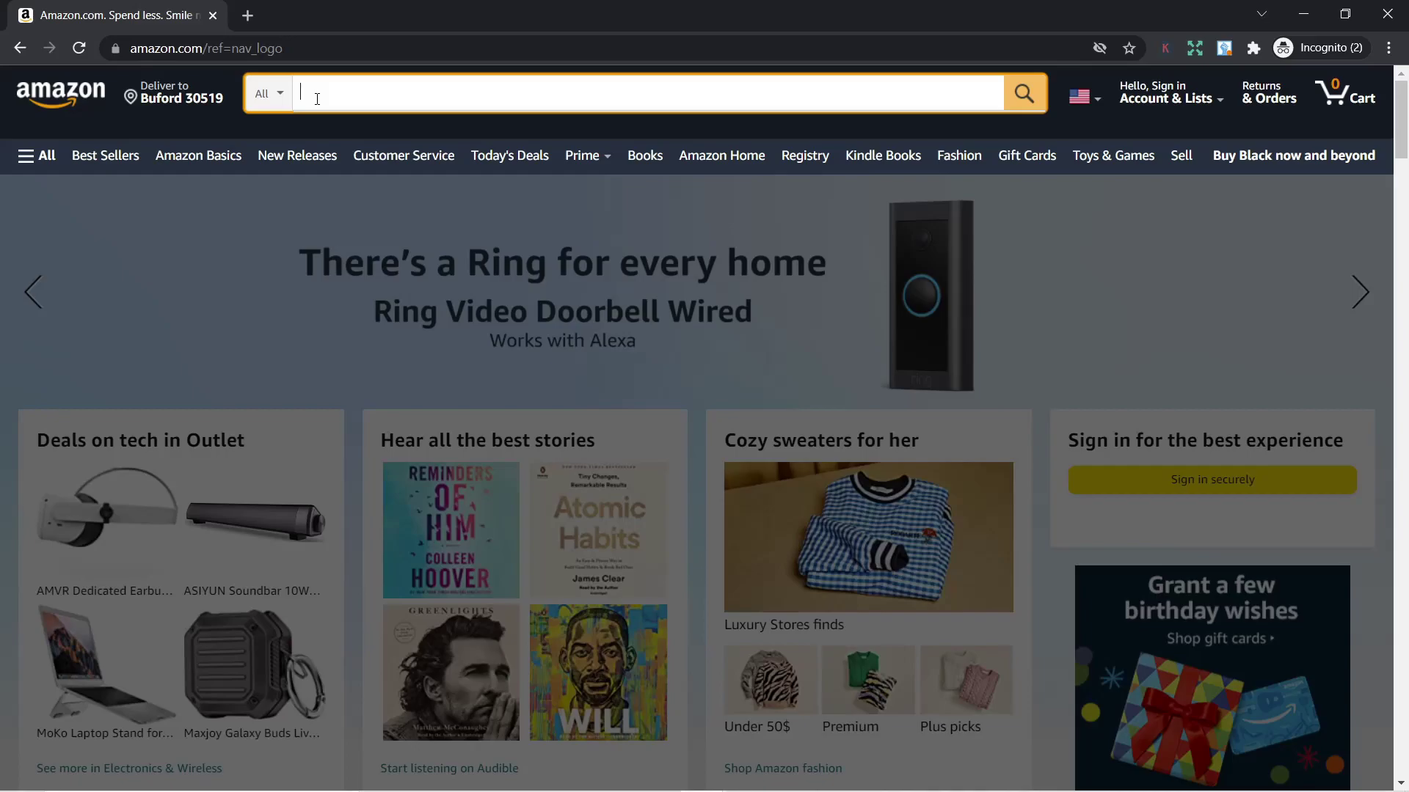
Enter "meditation journal" as the search term and run the suggested search "meditation journal for women"
type("meditation")
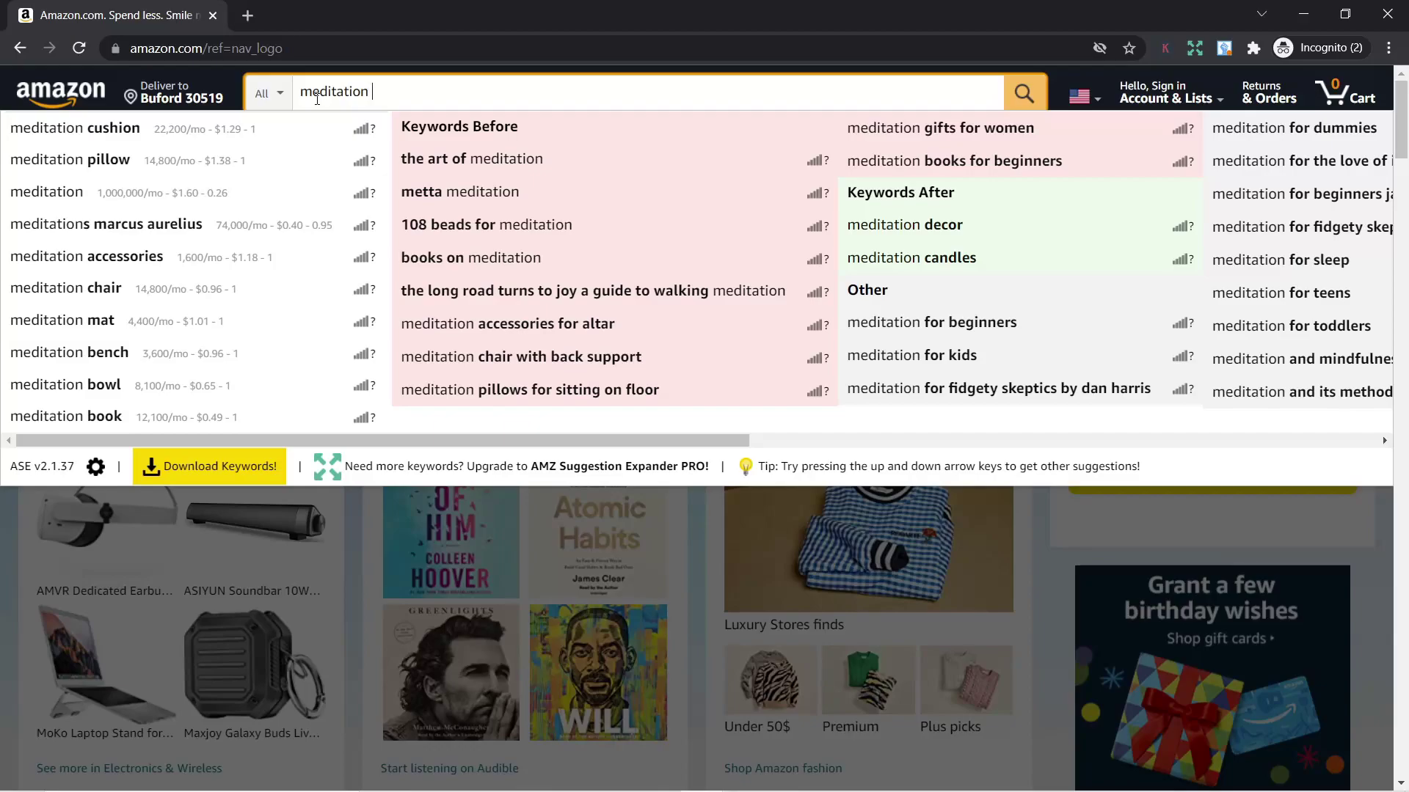
type("journa")
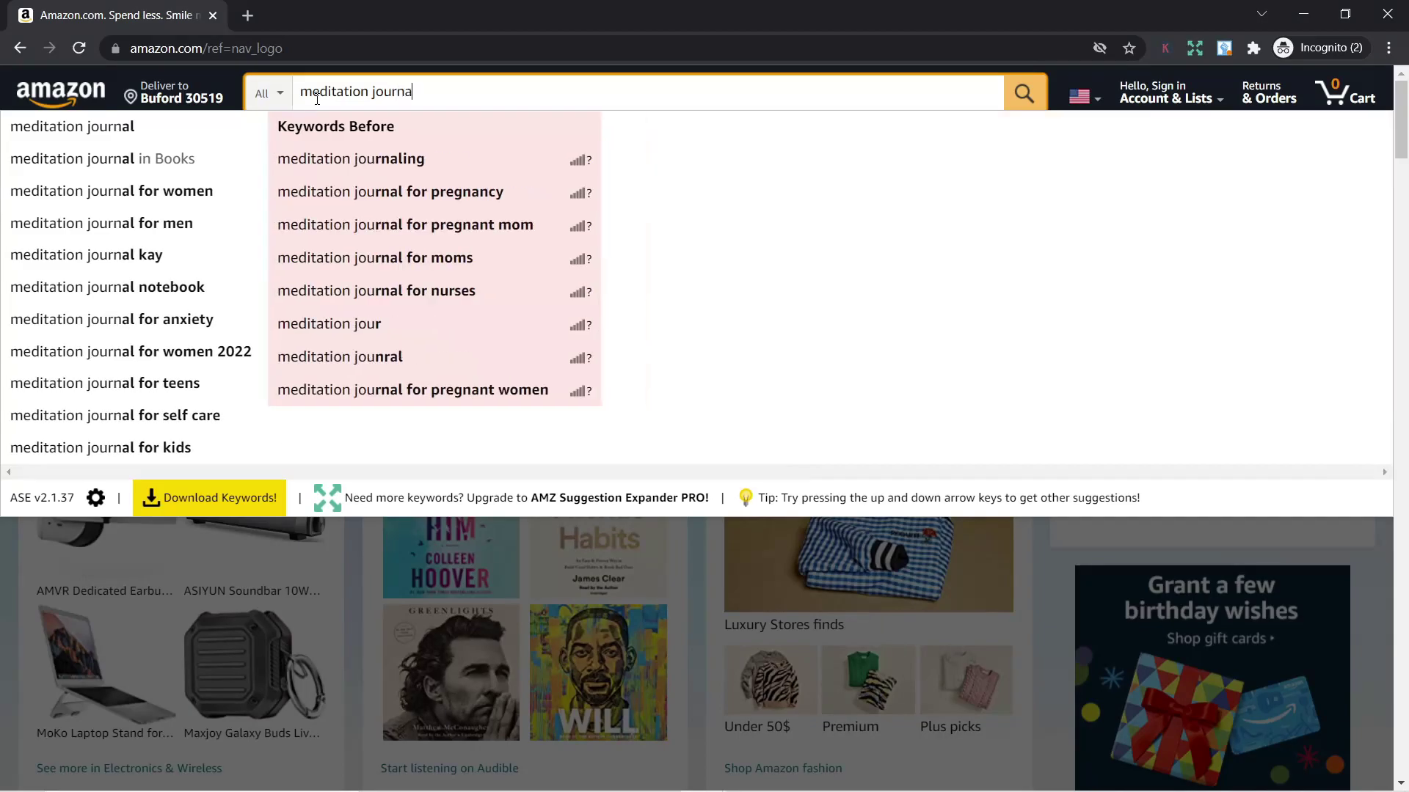
key("Down")
key("Down")
key("Down")
key("Return")
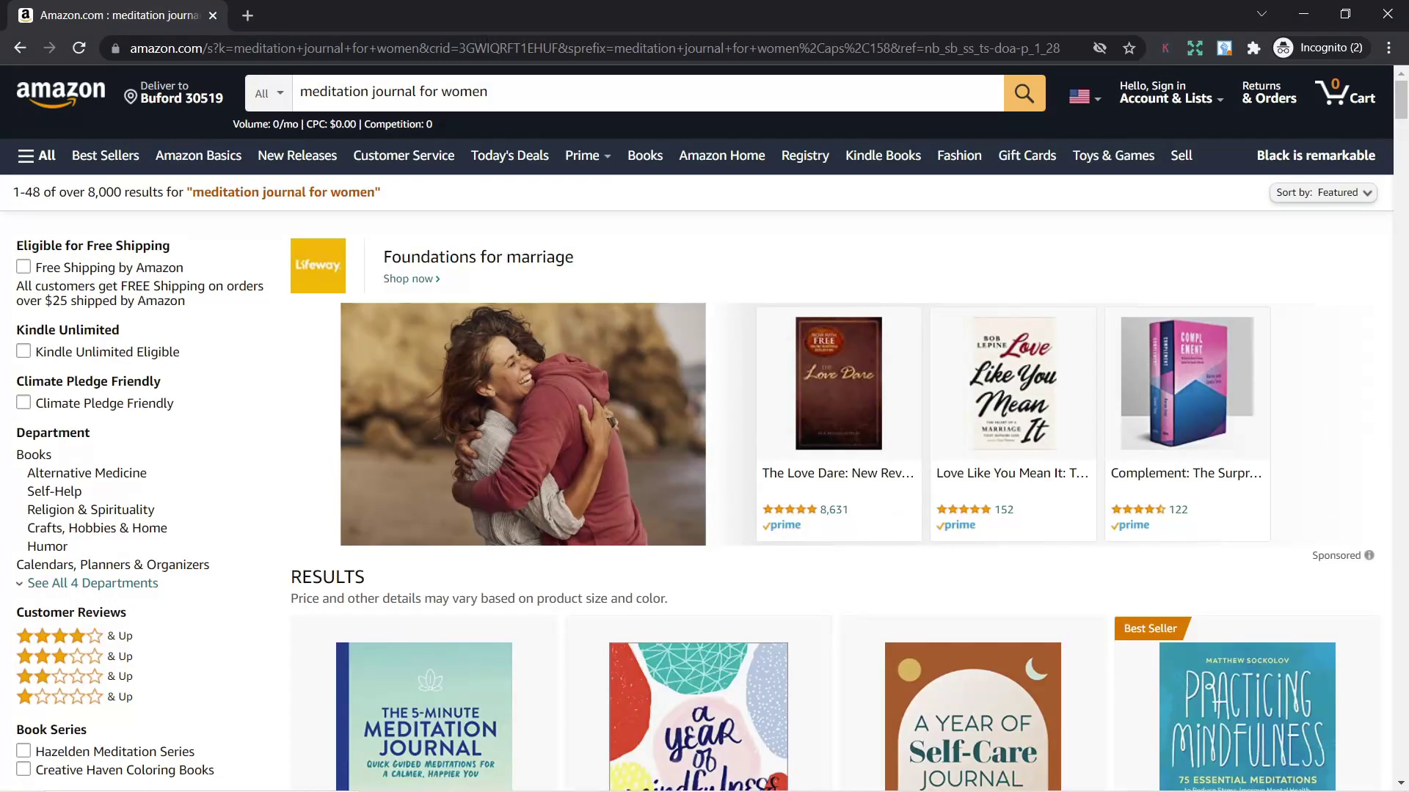
Replace the search term with "meditation" to show its keyword suggestions over the results page
left_click(311, 85)
key("ctrl+a")
key("BackSpace")
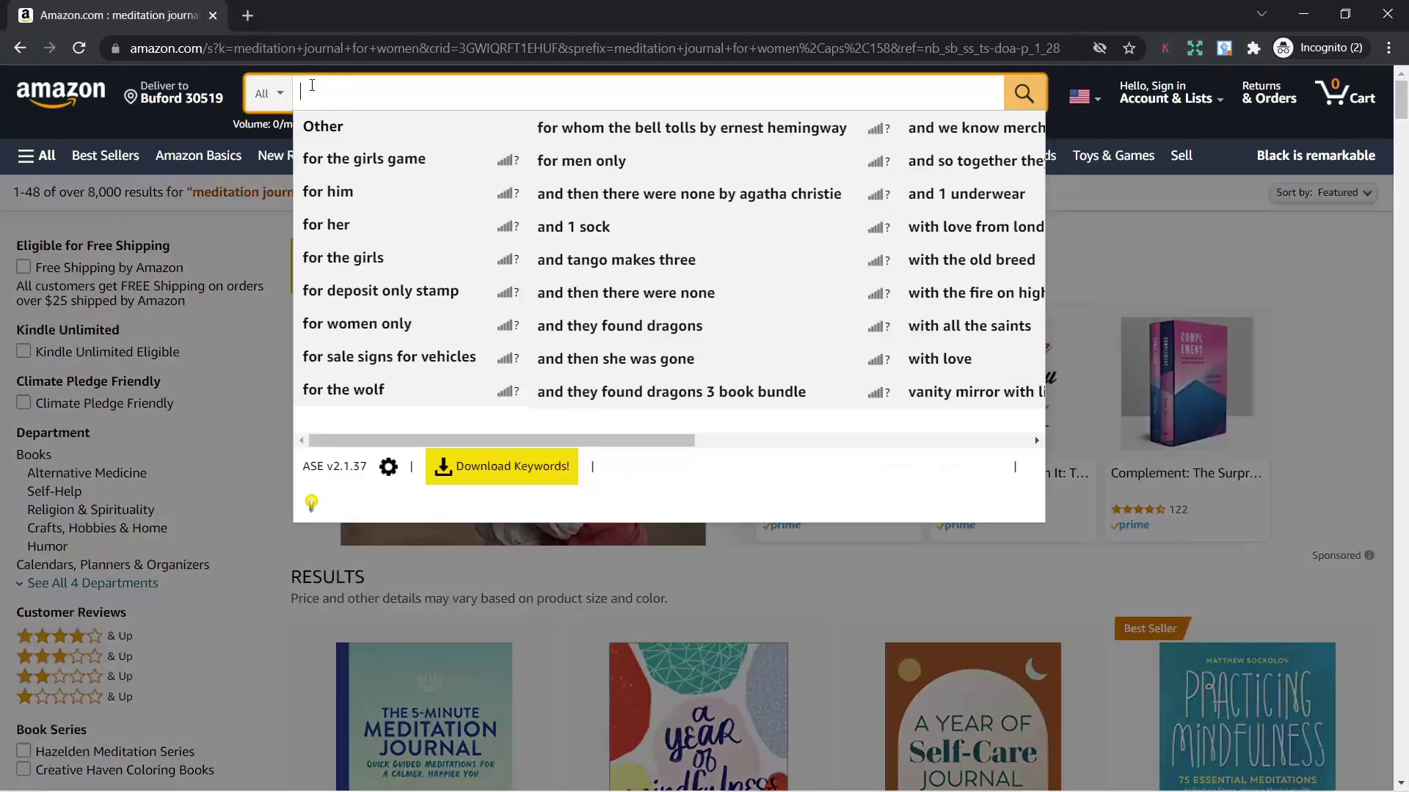
type("me")
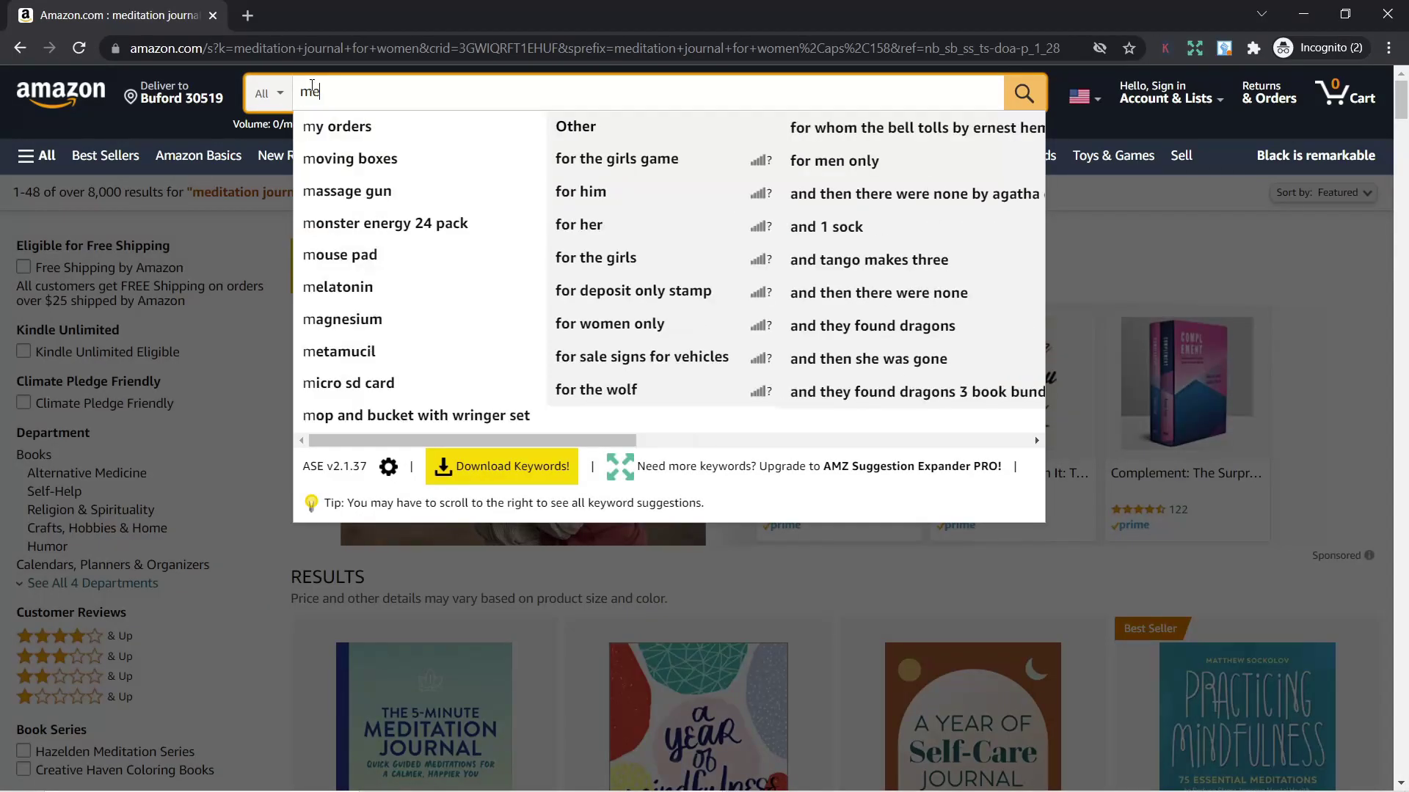
type("ditation")
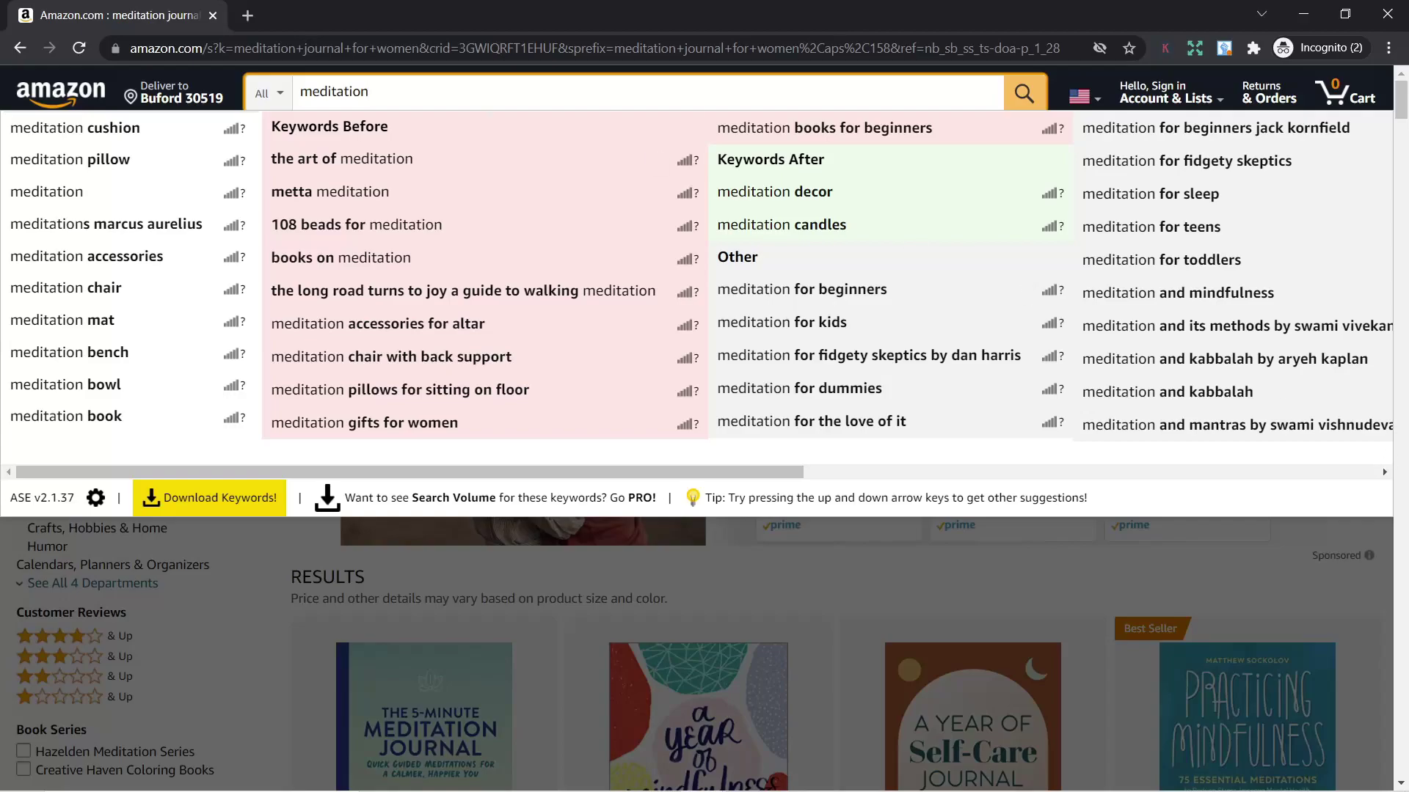
key("alt+Tab")
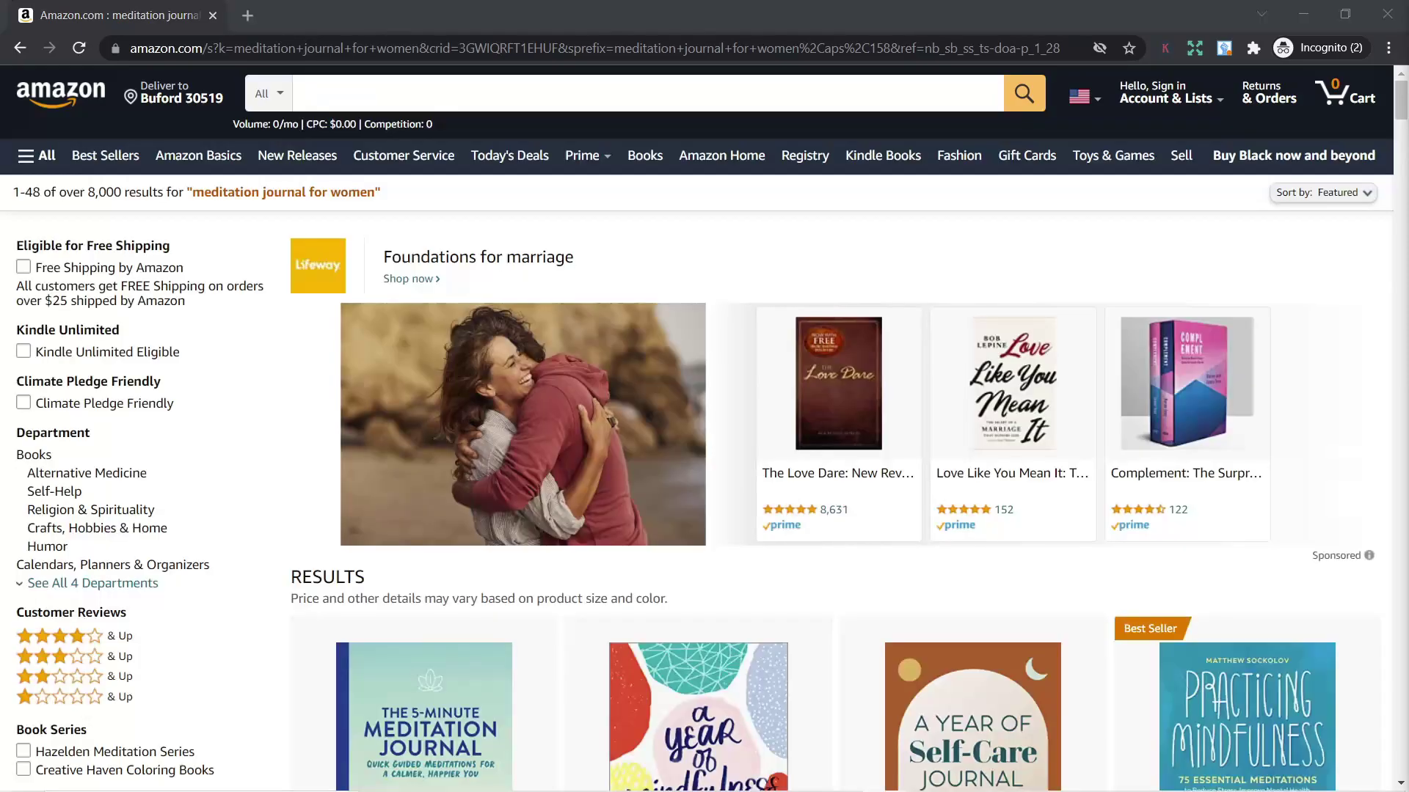
Enter "meditation" in the empty search field and run the suggested search "meditation journal for women"
left_click(327, 90)
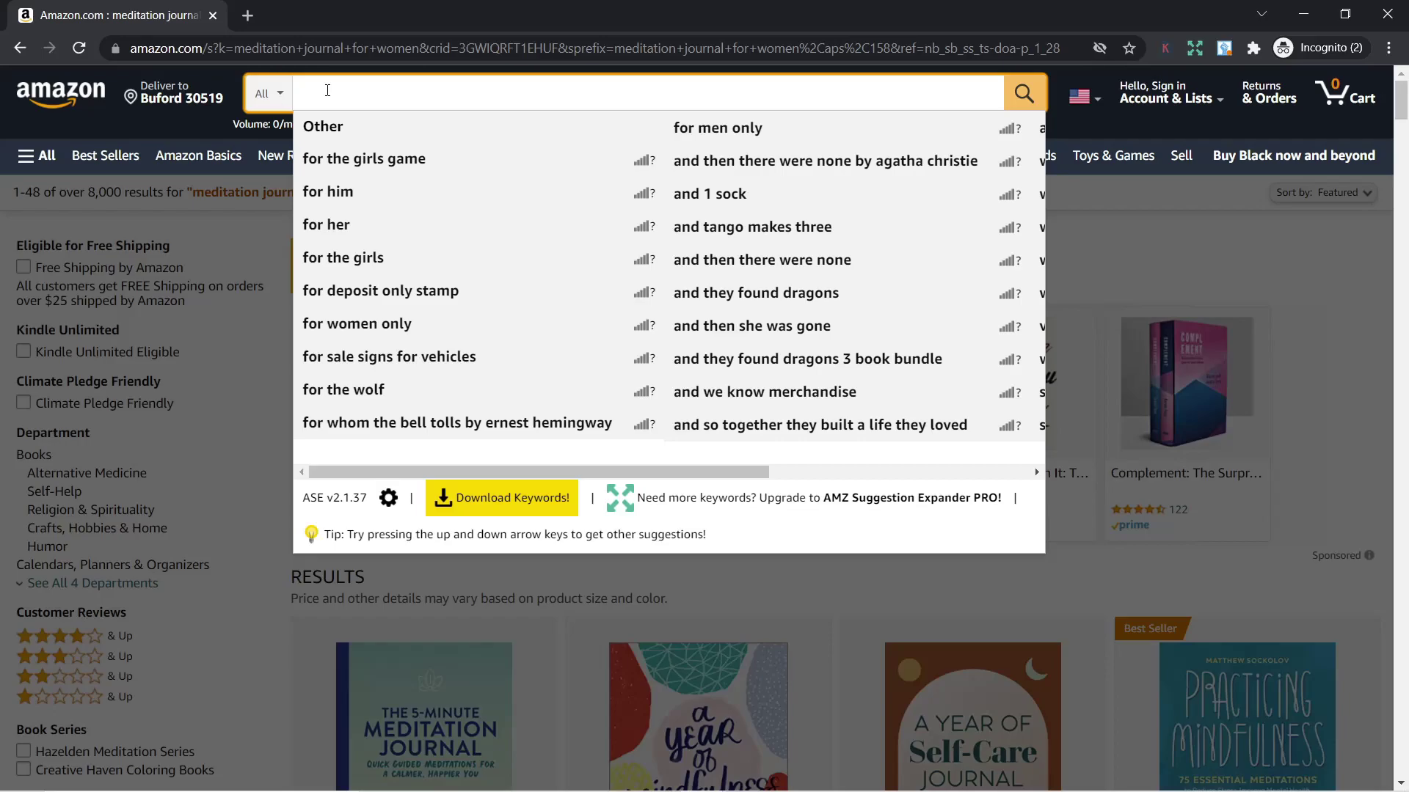
type("medi")
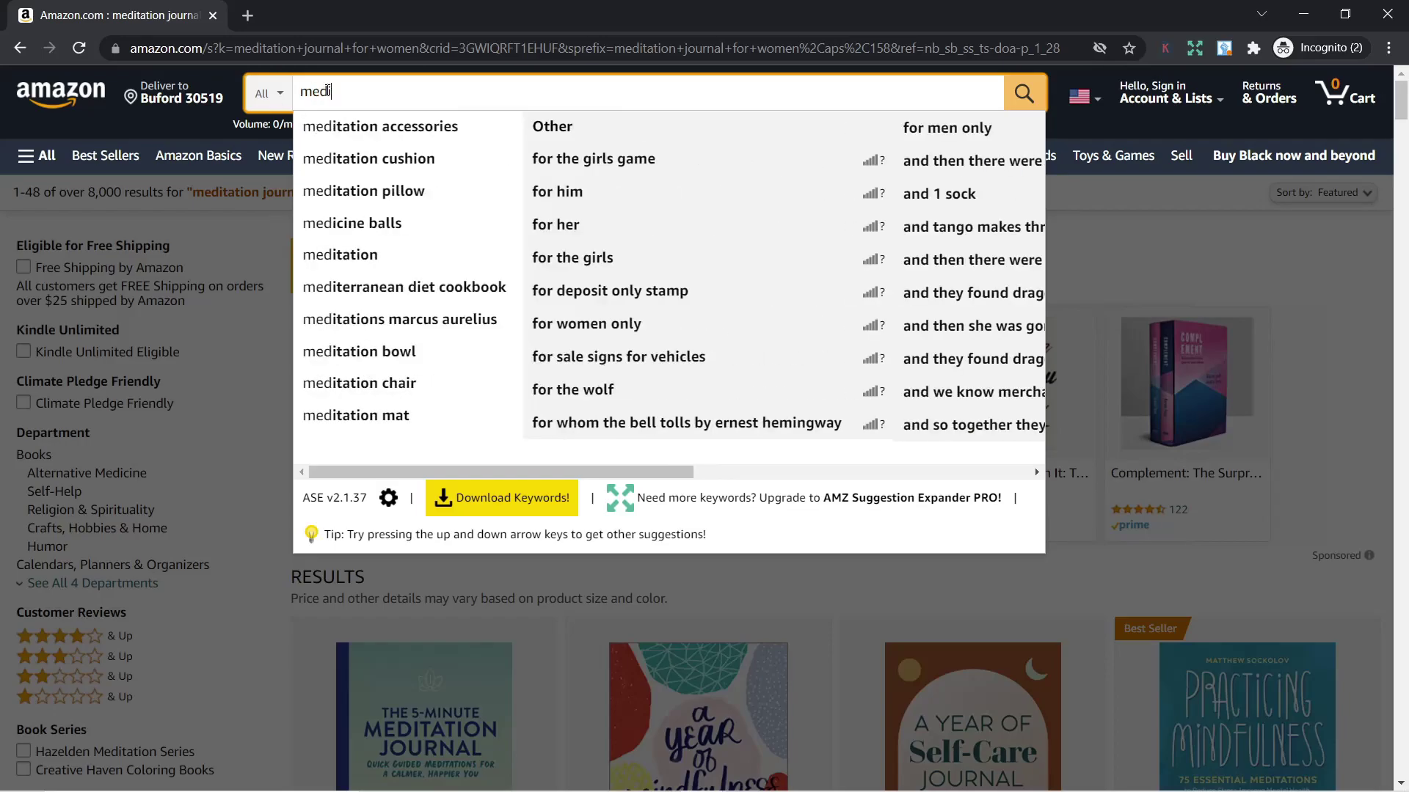
type("tation")
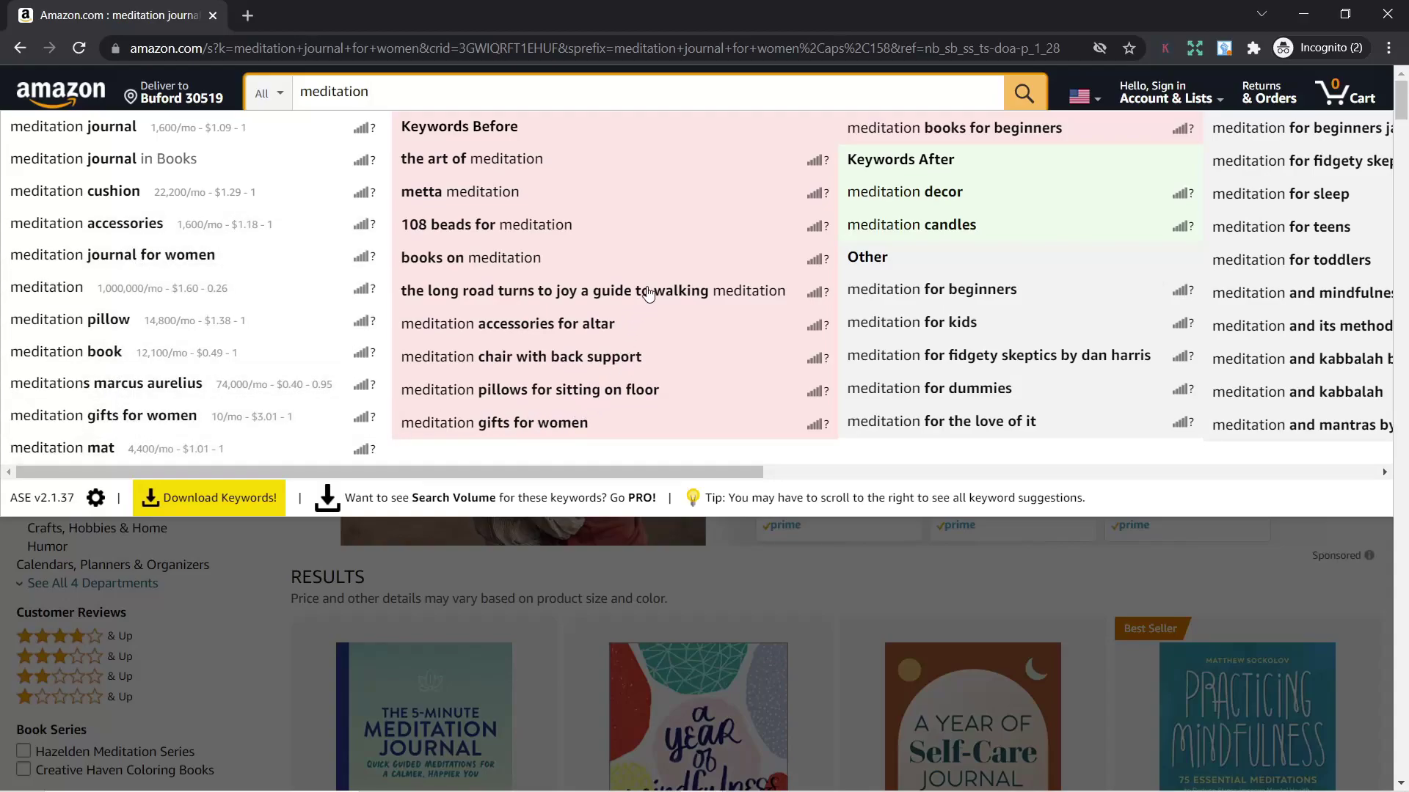
left_click_drag(707, 469, 551, 487)
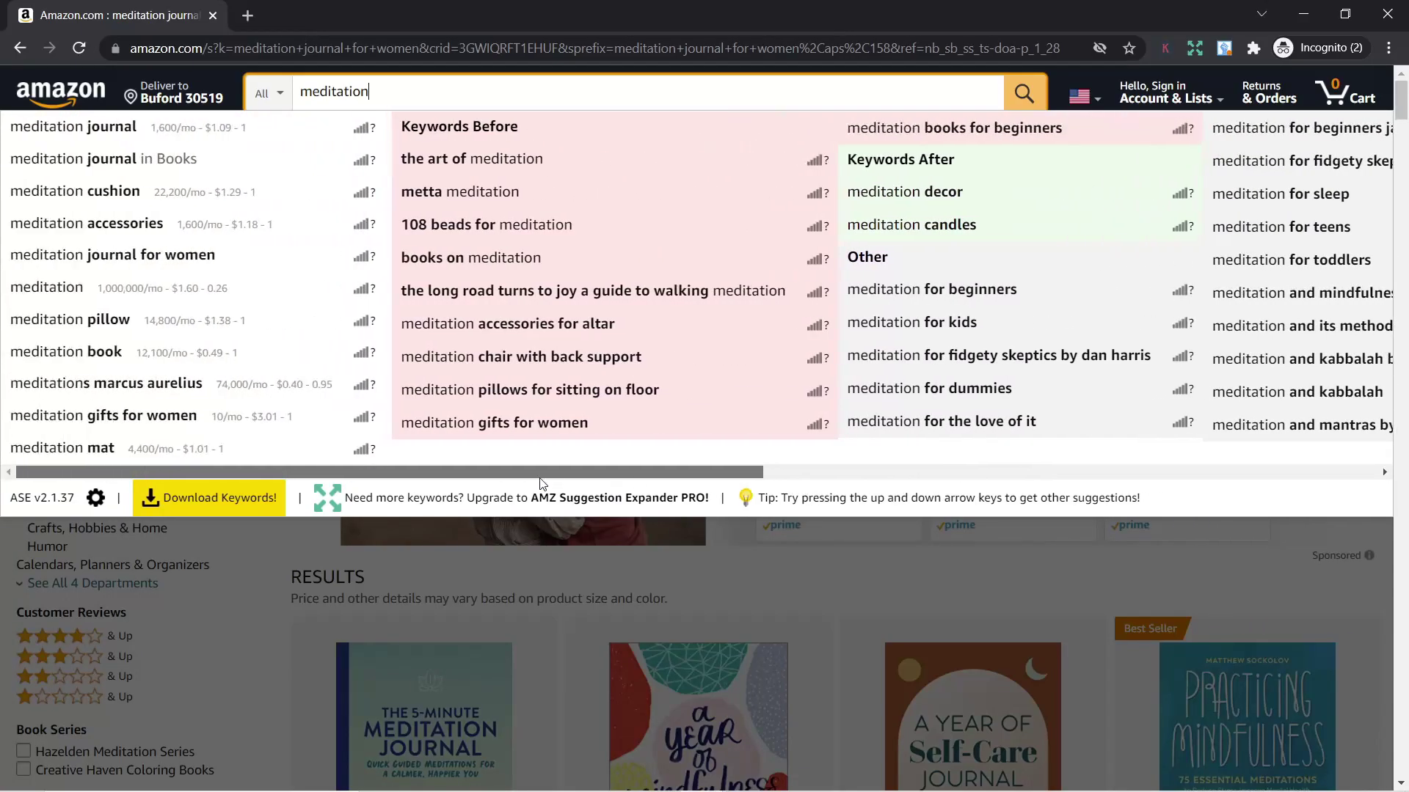
left_click(193, 259)
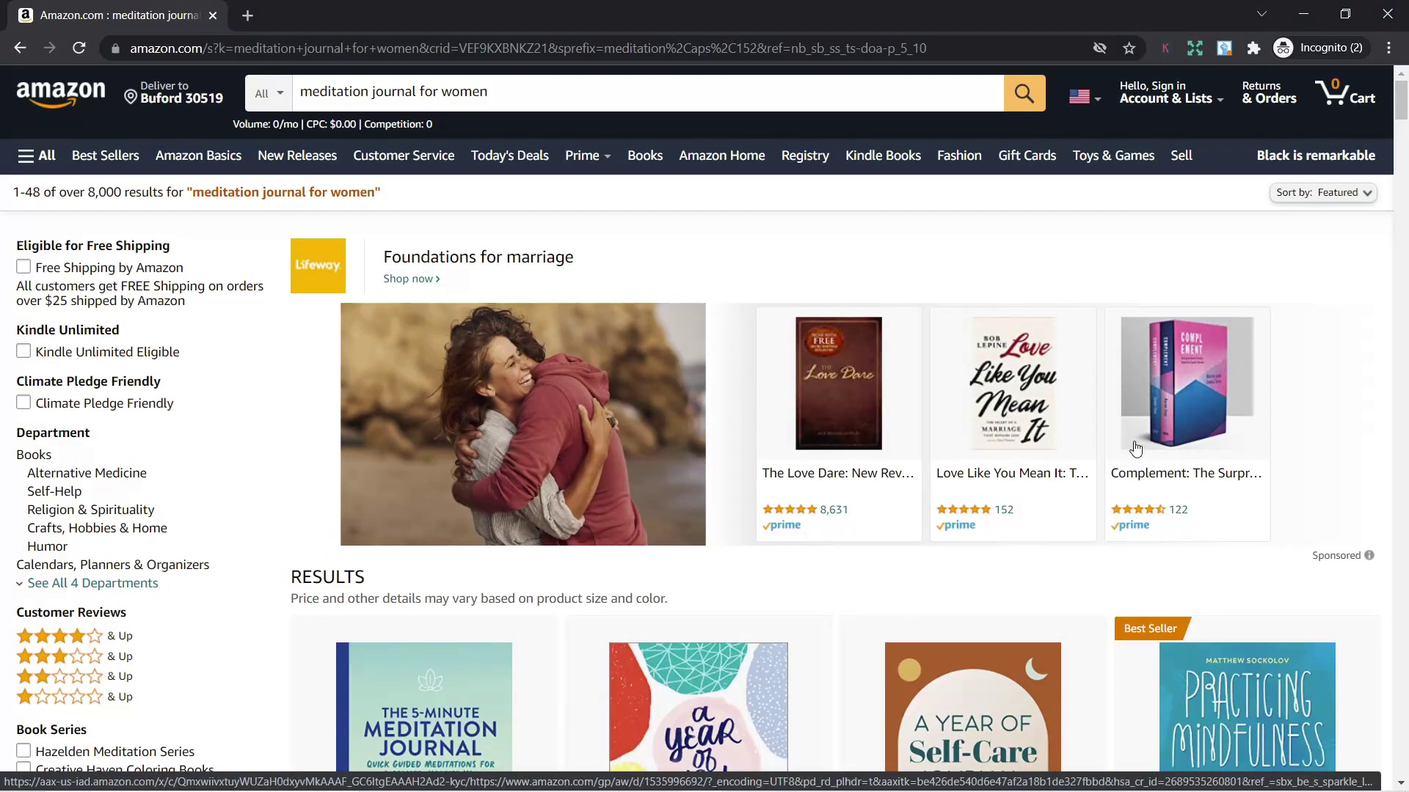
Look through the first rows of book results, examining their ratings, prices and best-seller ranks
scroll(1135, 448, "down", 3)
scroll(1135, 448, "down", 3)
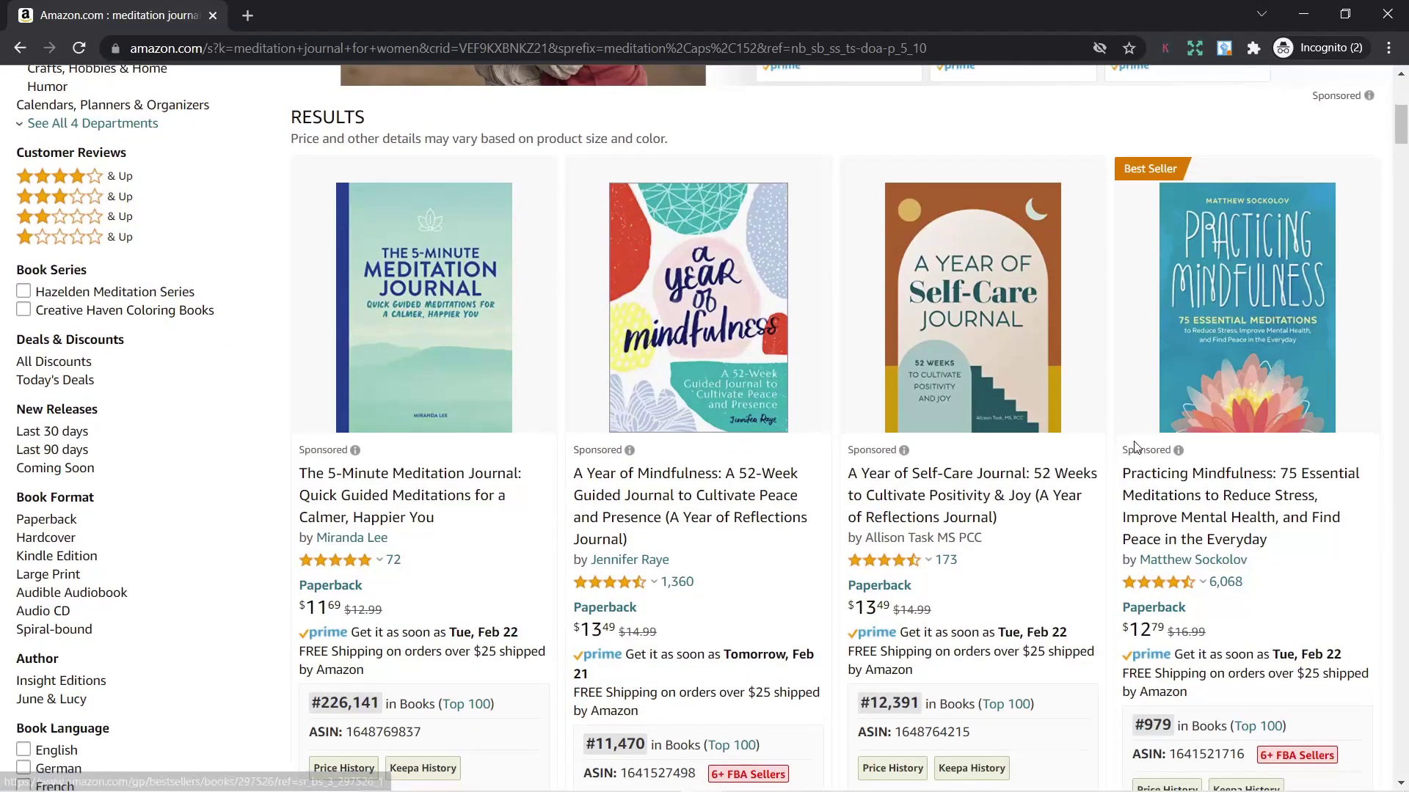
scroll(1136, 448, "down", 2)
scroll(1135, 448, "down", 1)
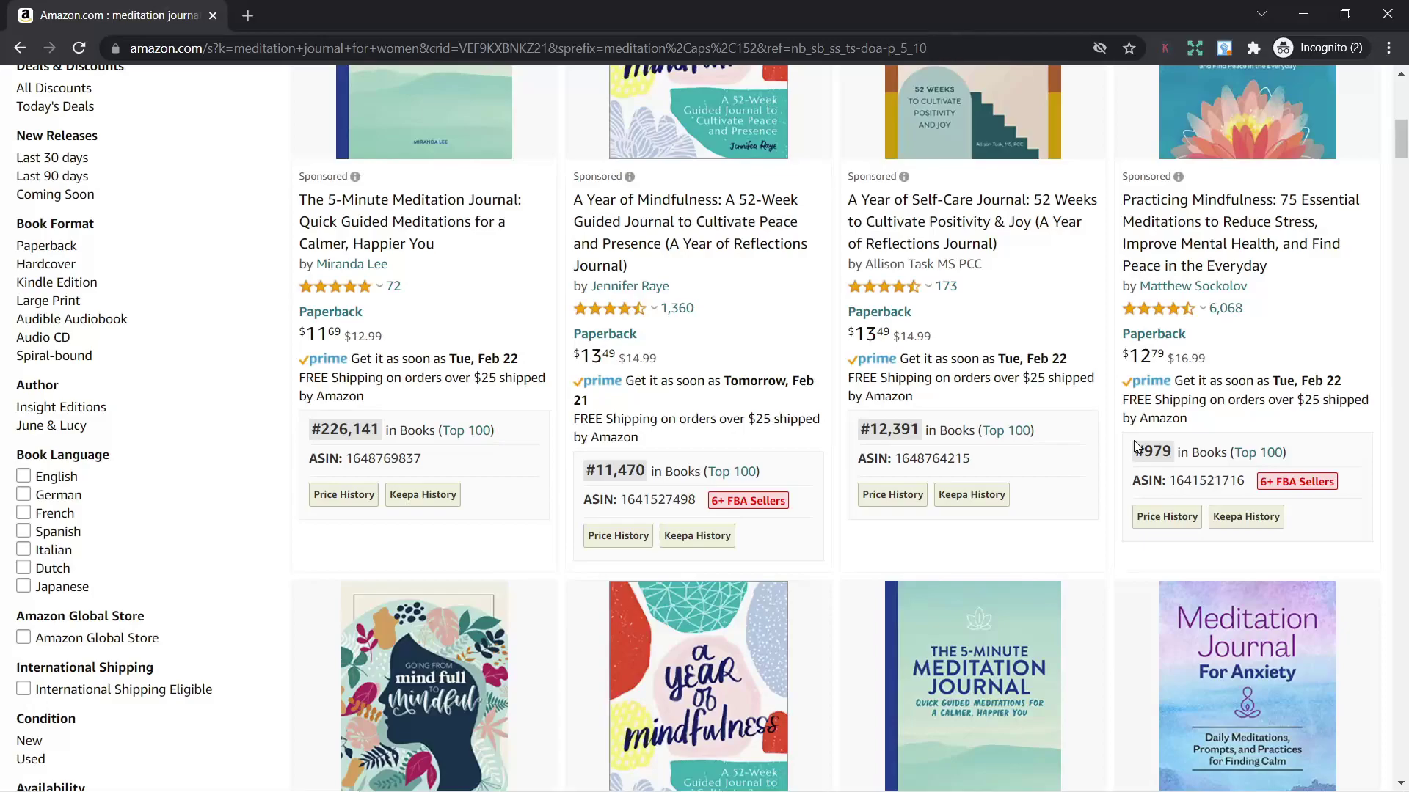
scroll(1133, 440, "up", 3)
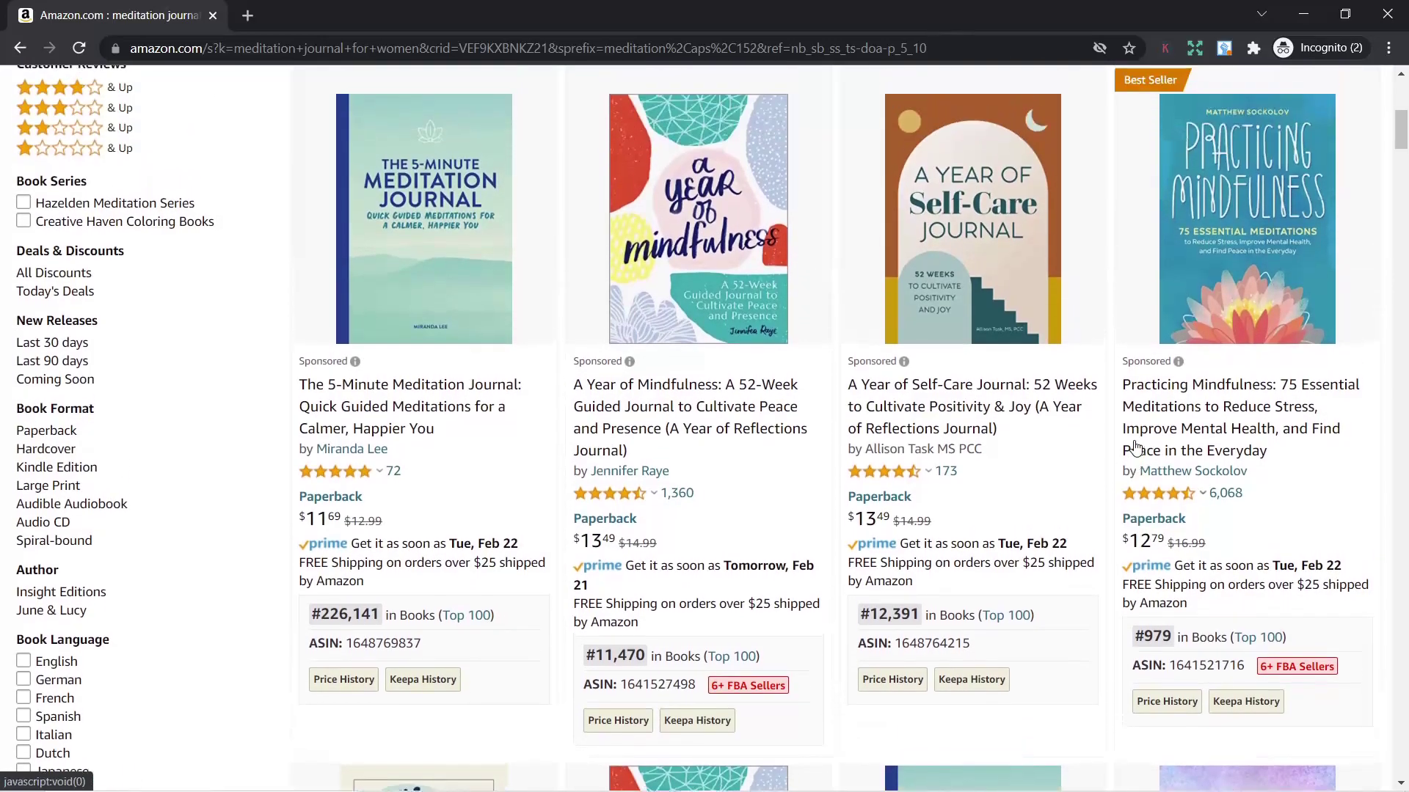
scroll(1133, 440, "up", 4)
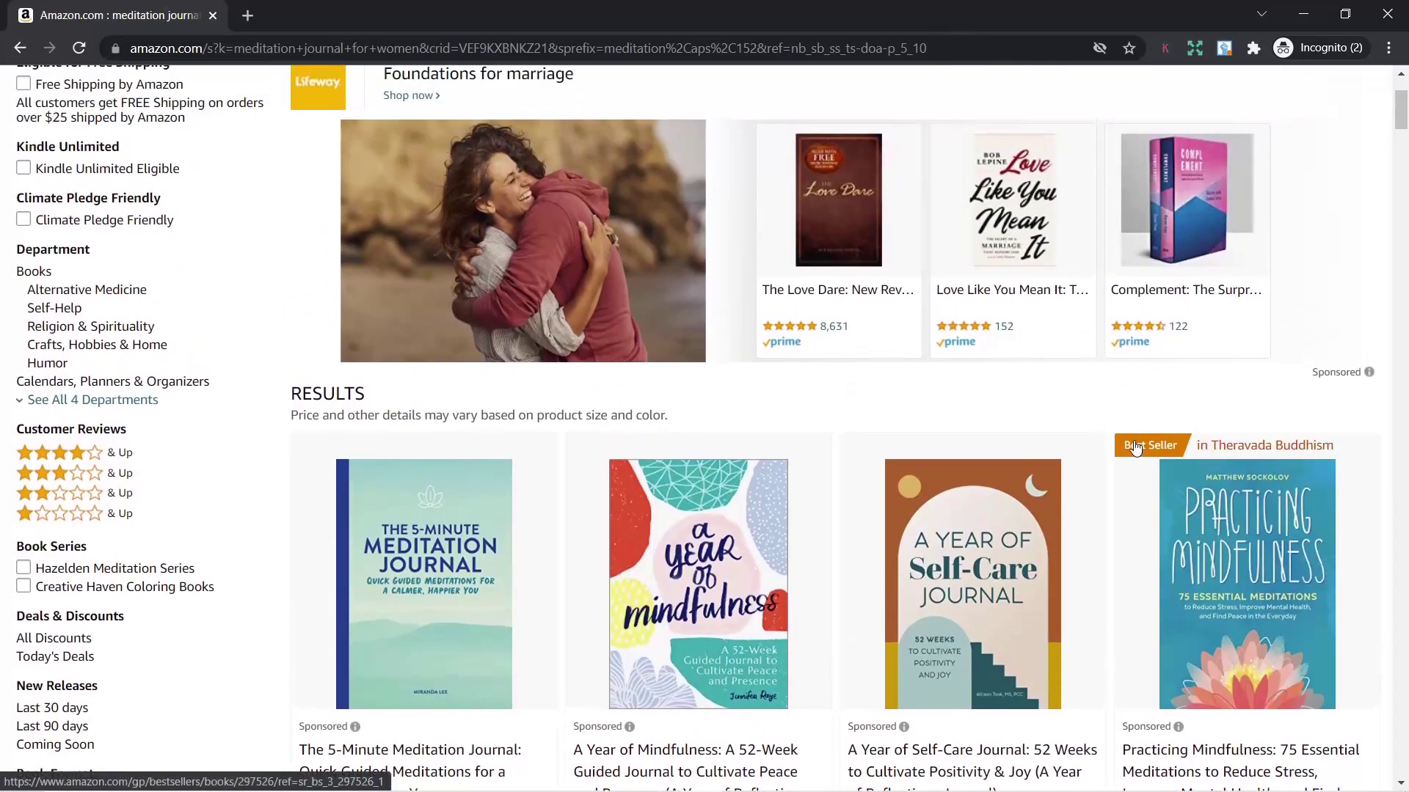
scroll(1136, 448, "down", 3)
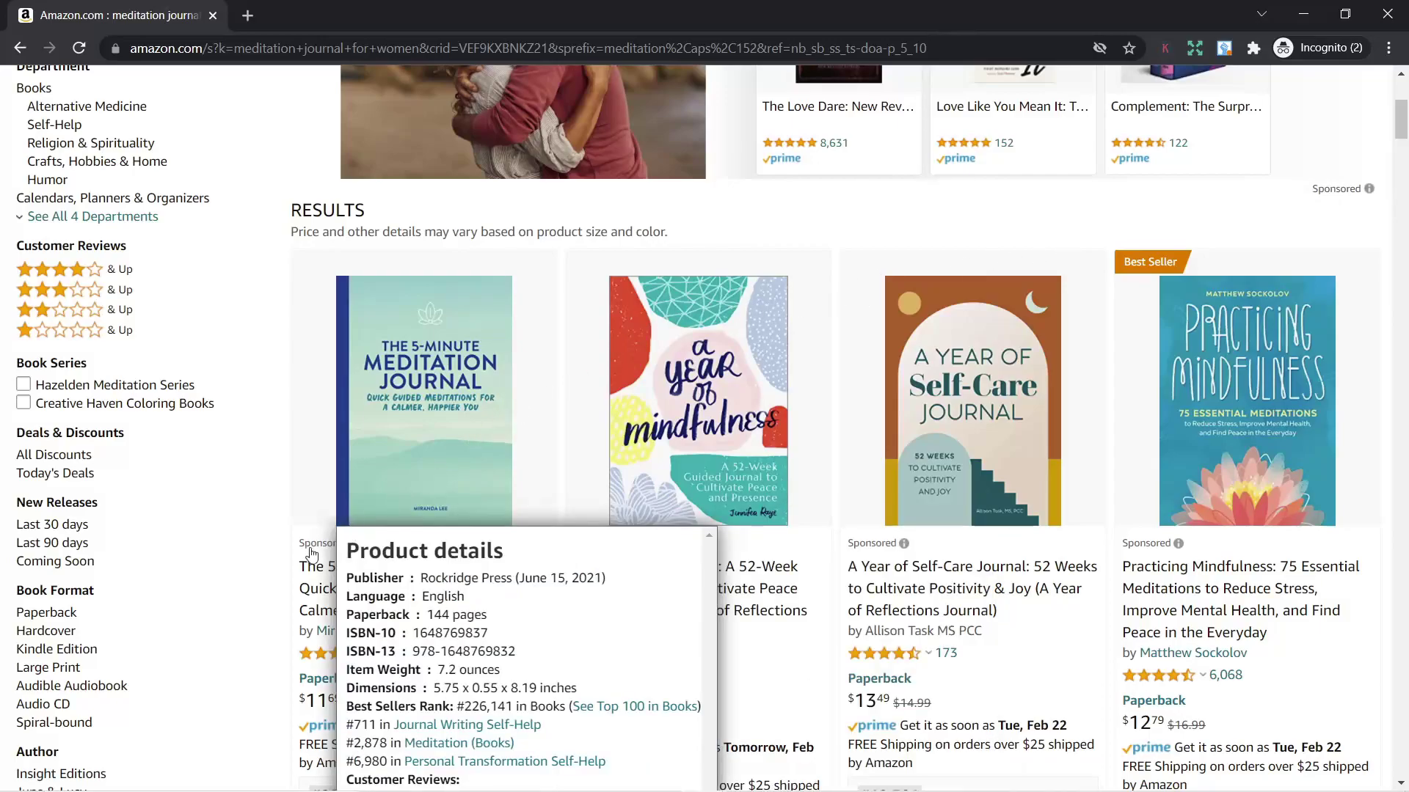
Check the Sponsored labels and the ad explanation on the books in the first results row
left_click(405, 541)
left_click(872, 543)
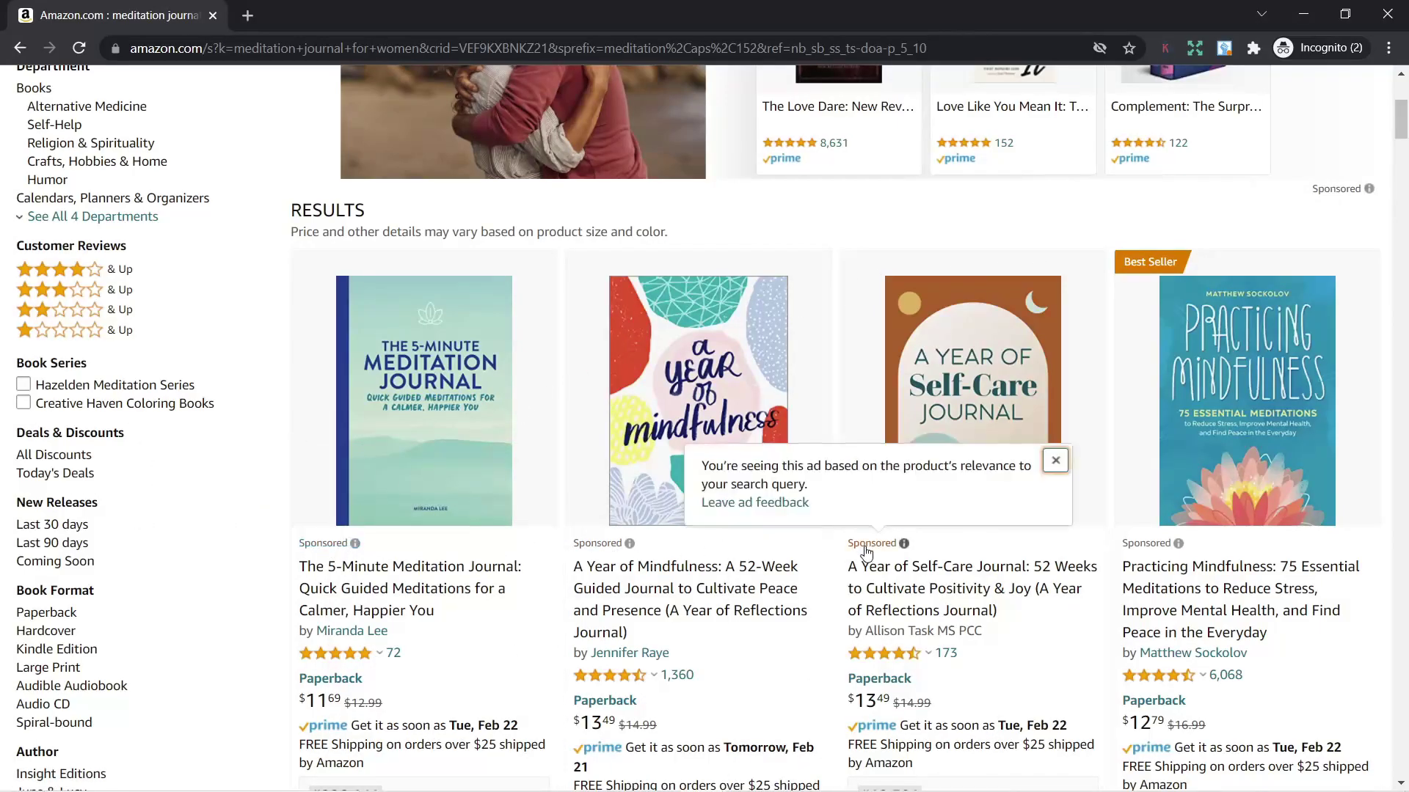
key("Escape")
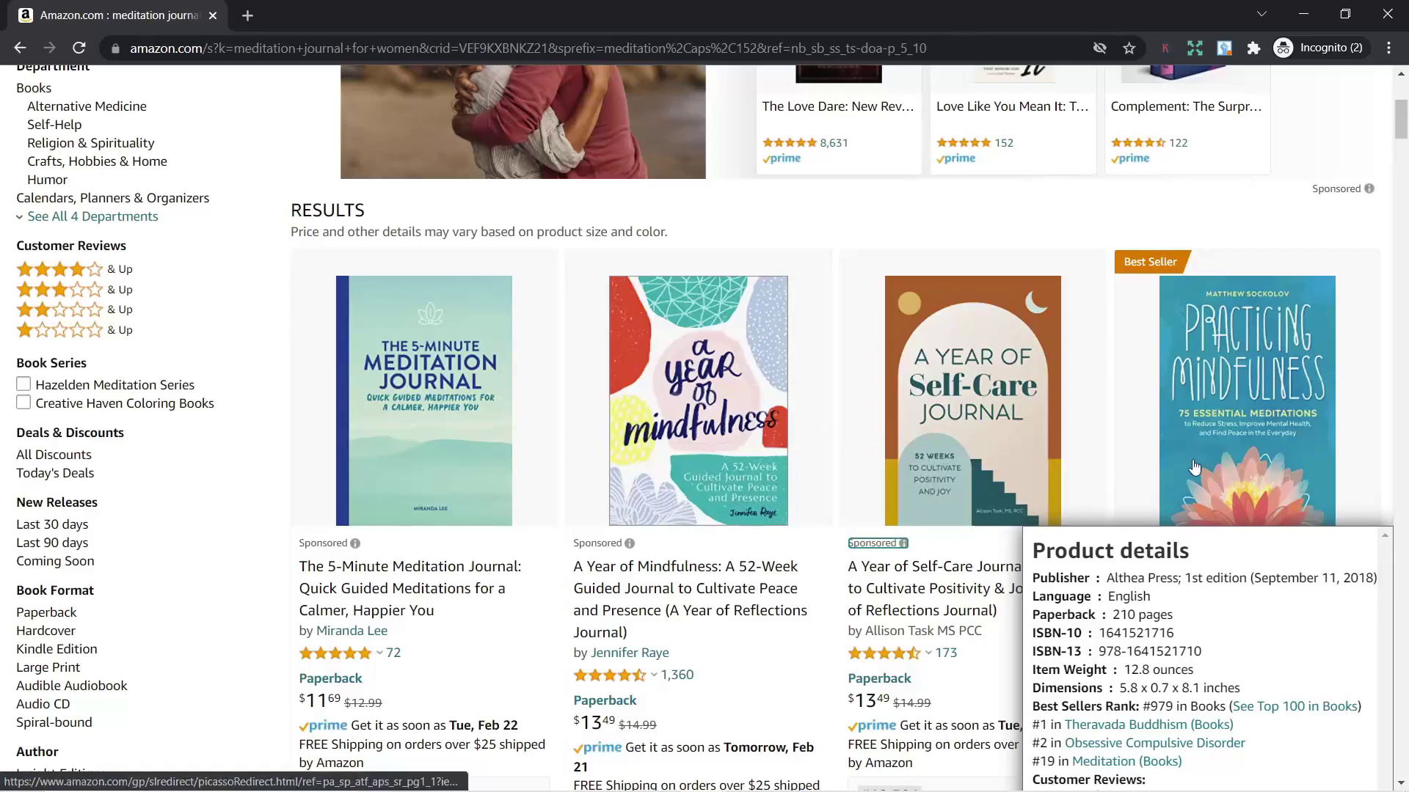
left_click(1146, 544)
Filter the book results by the New condition
scroll(874, 529, "down", 5)
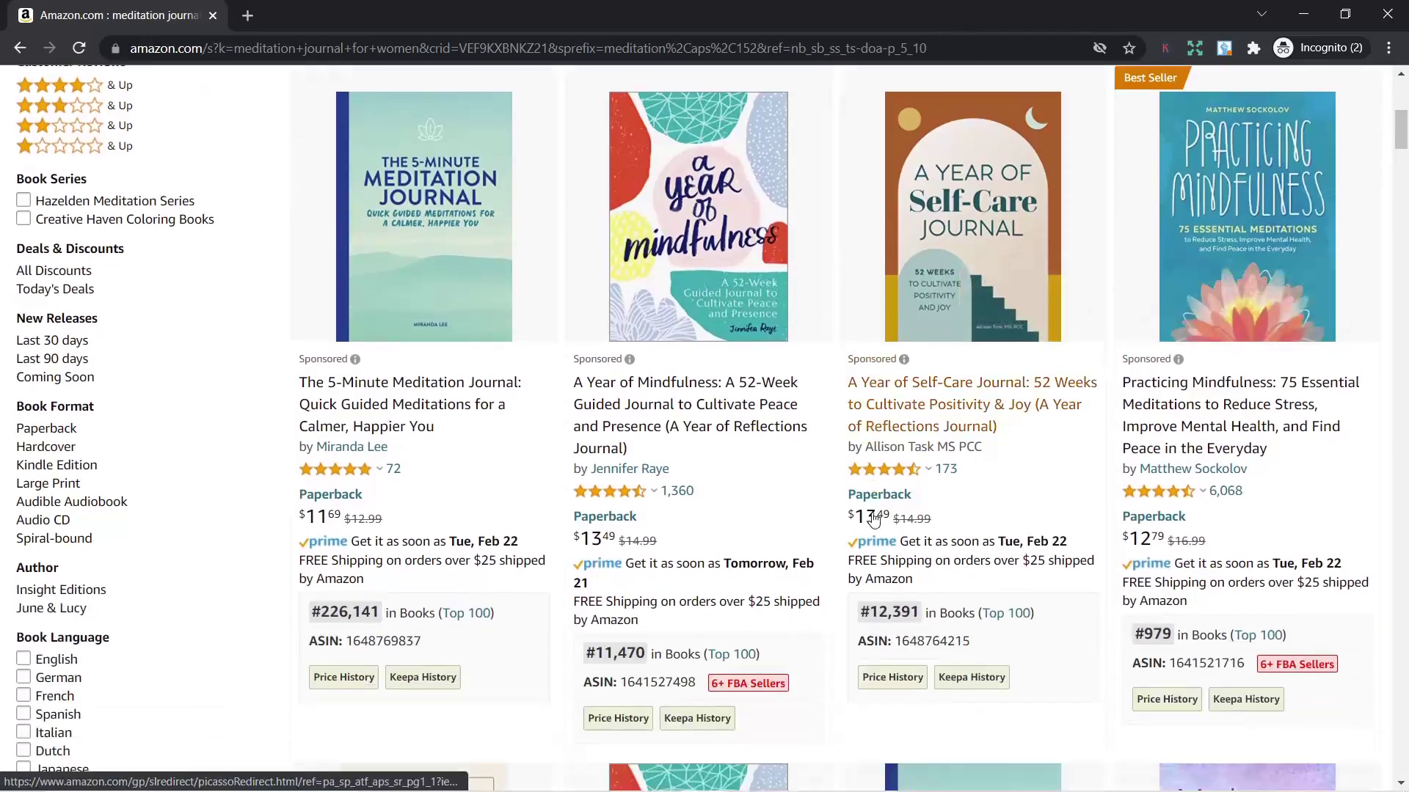
scroll(875, 515, "down", 5)
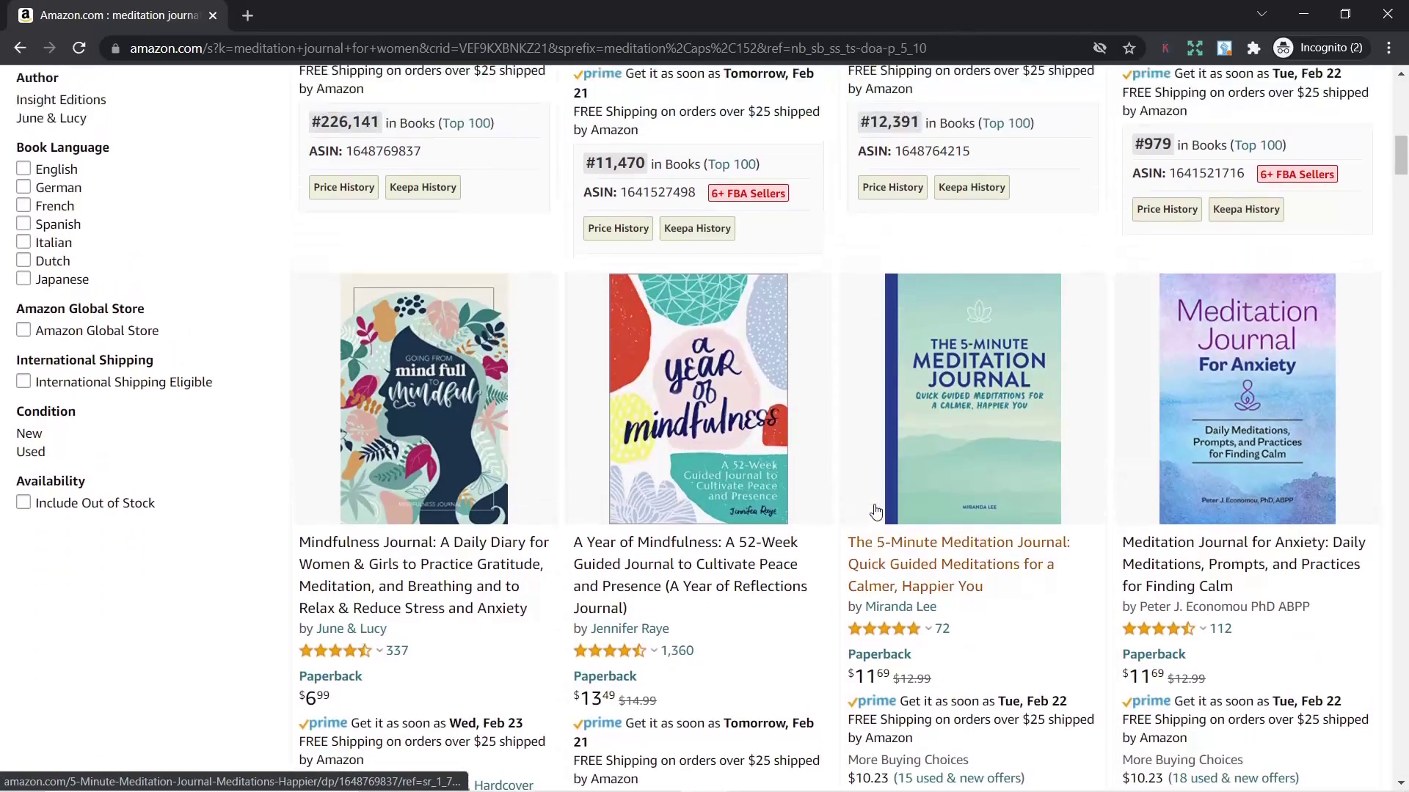
scroll(875, 511, "down", 1)
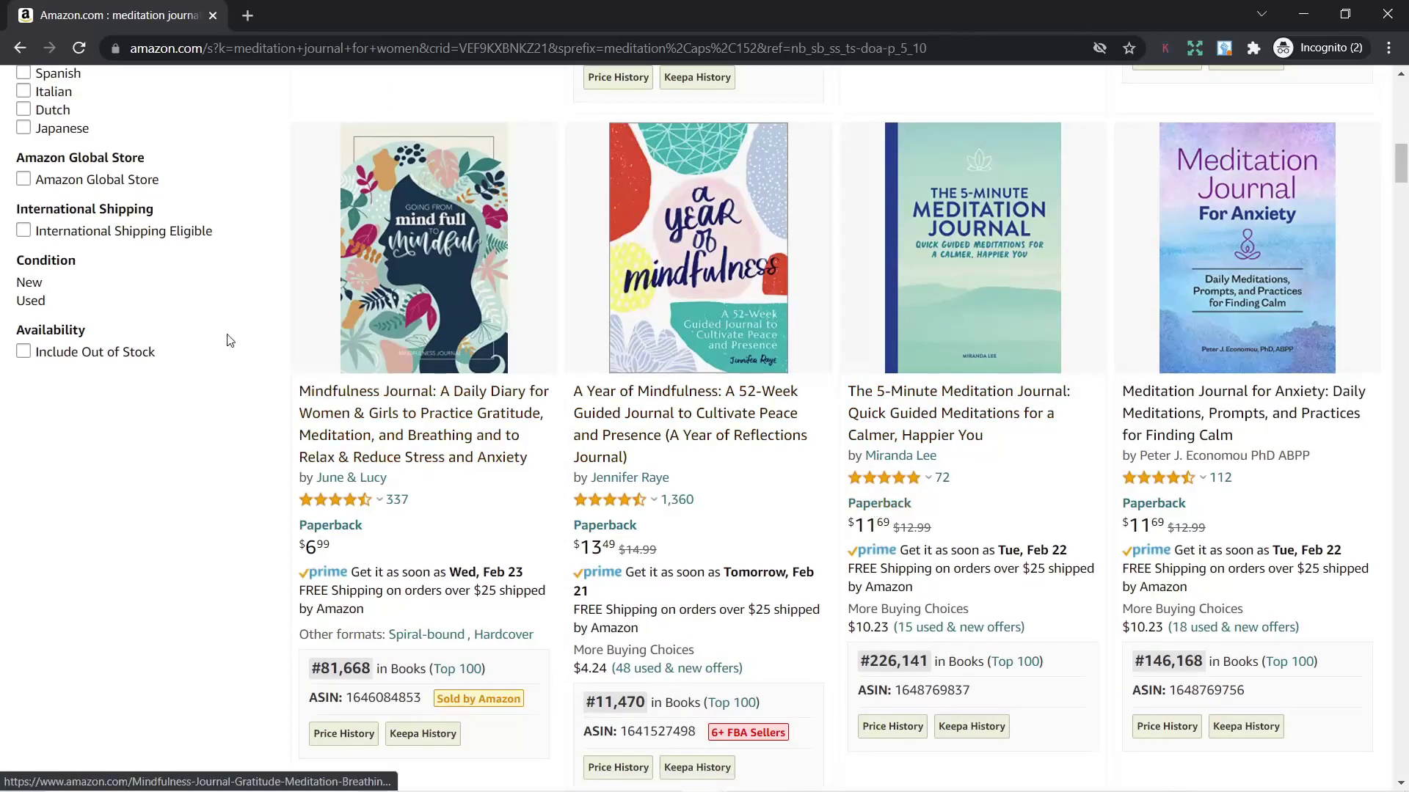
left_click(32, 289)
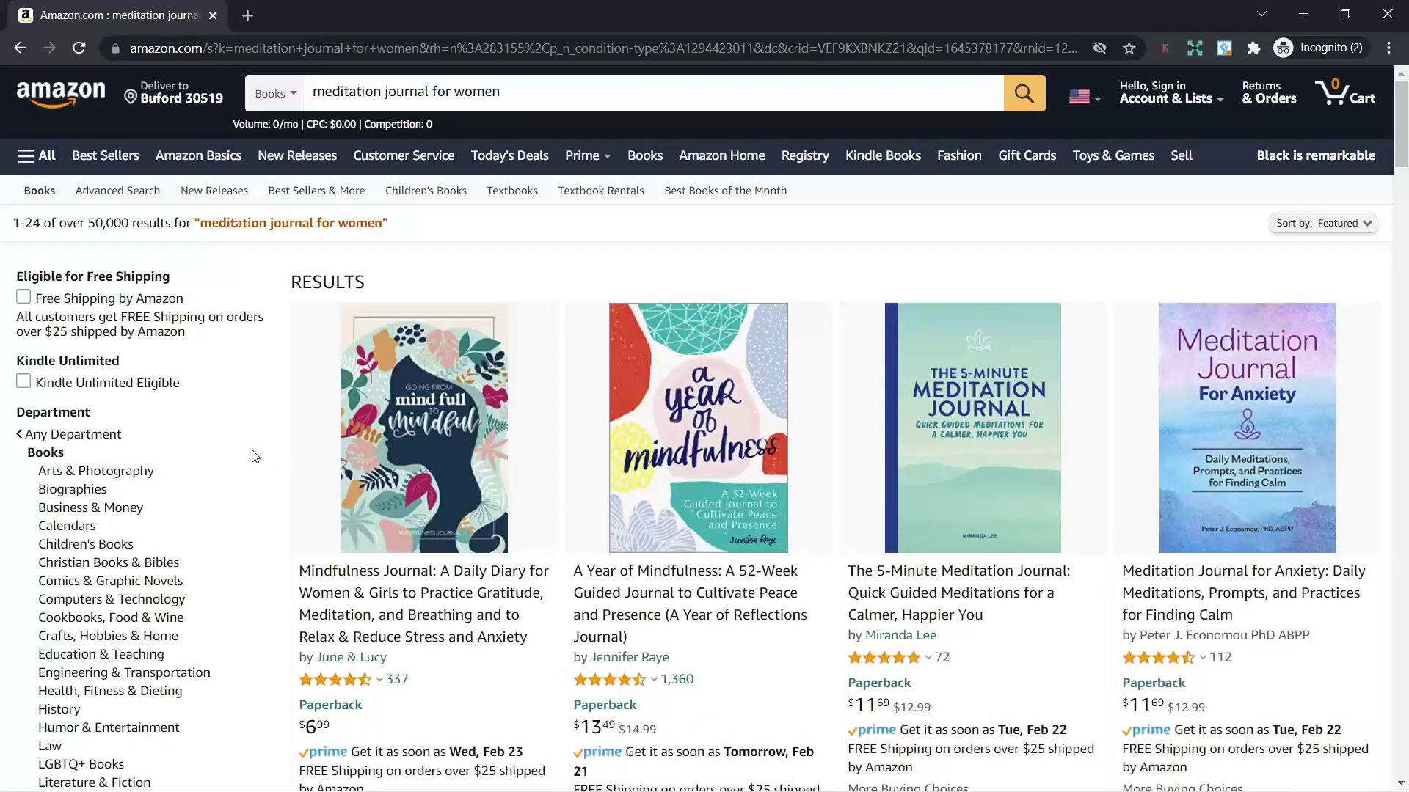
Examine the filtered book results and the remaining filter options down to Availability
scroll(255, 457, "down", 7)
scroll(255, 456, "down", 12)
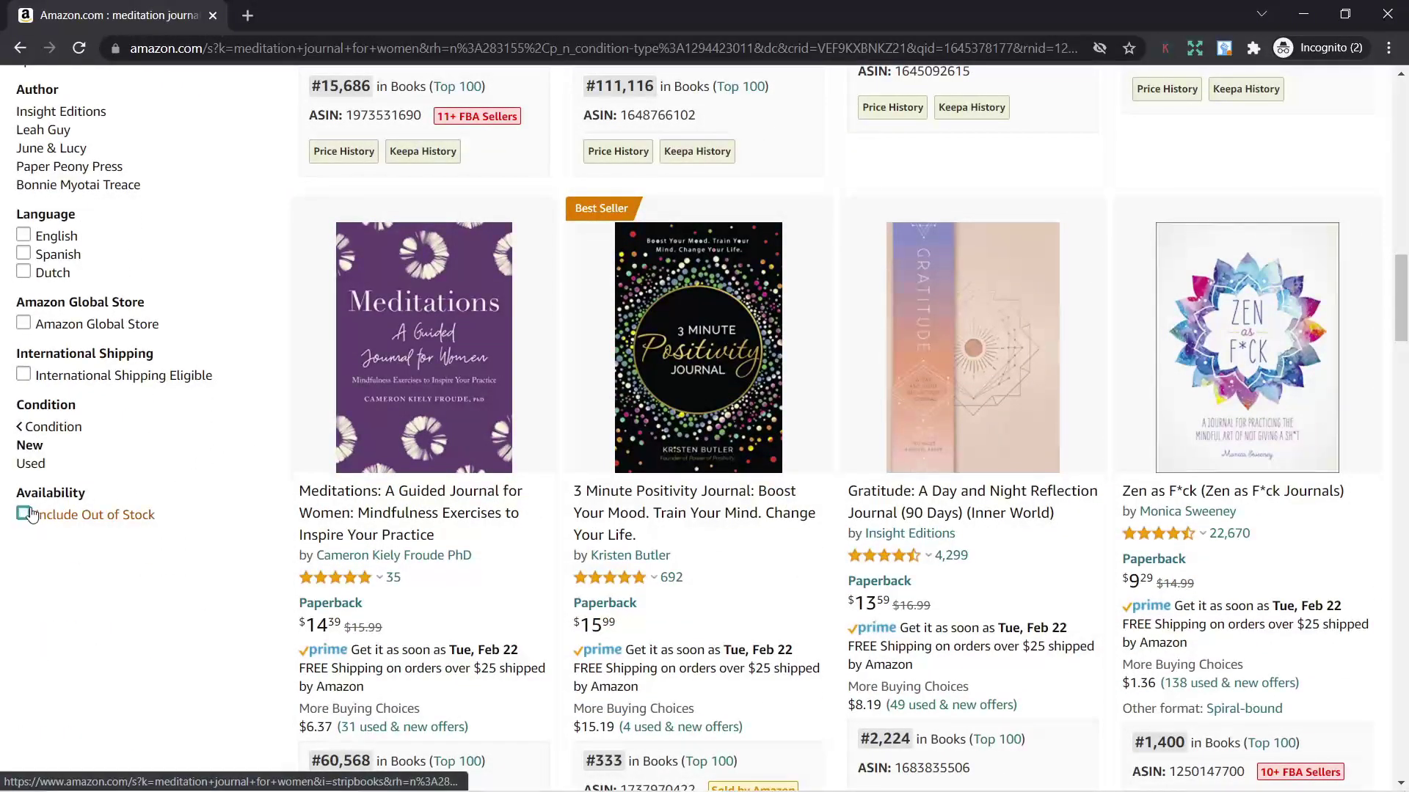
scroll(326, 367, "up", 1)
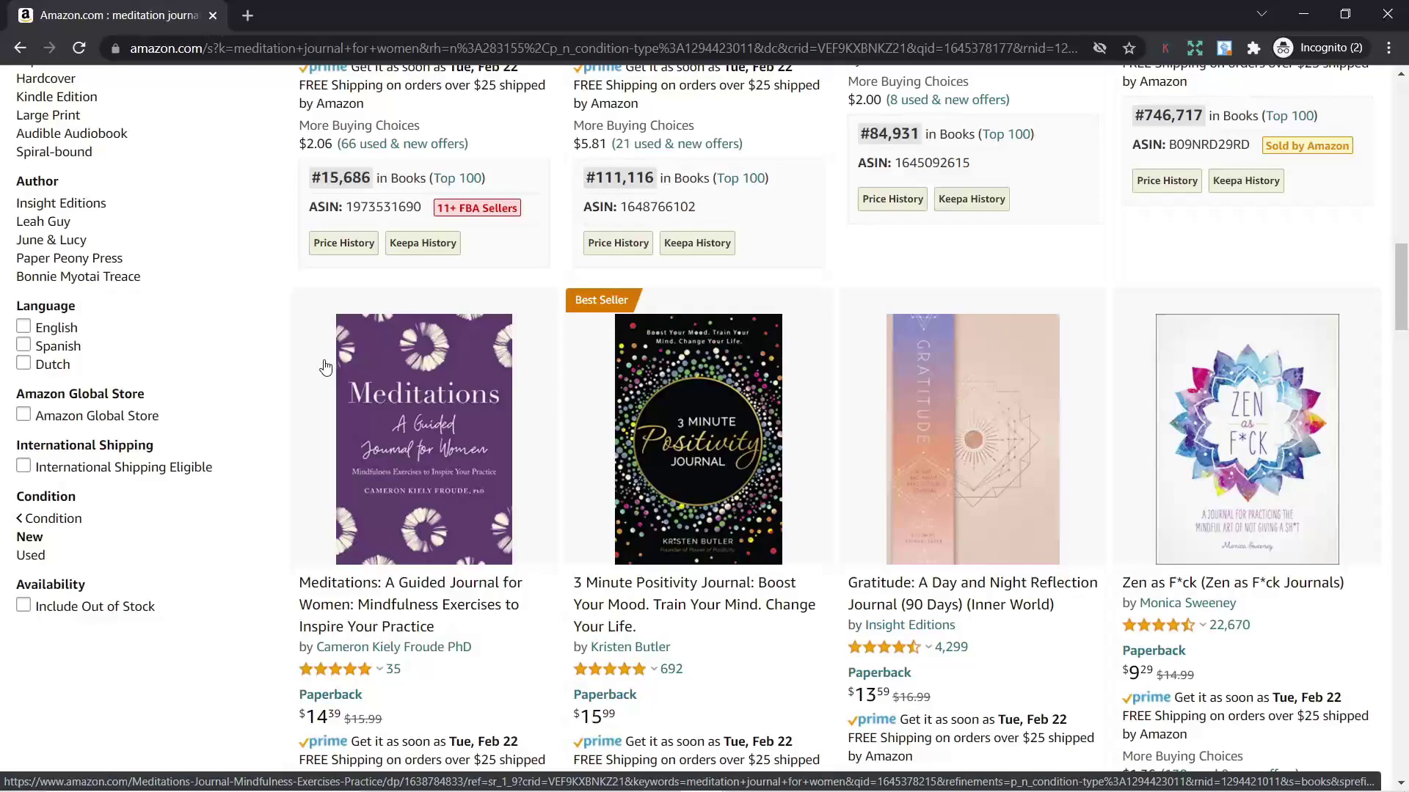
scroll(326, 367, "up", 7)
scroll(328, 360, "up", 7)
scroll(329, 364, "up", 1)
scroll(330, 364, "up", 1)
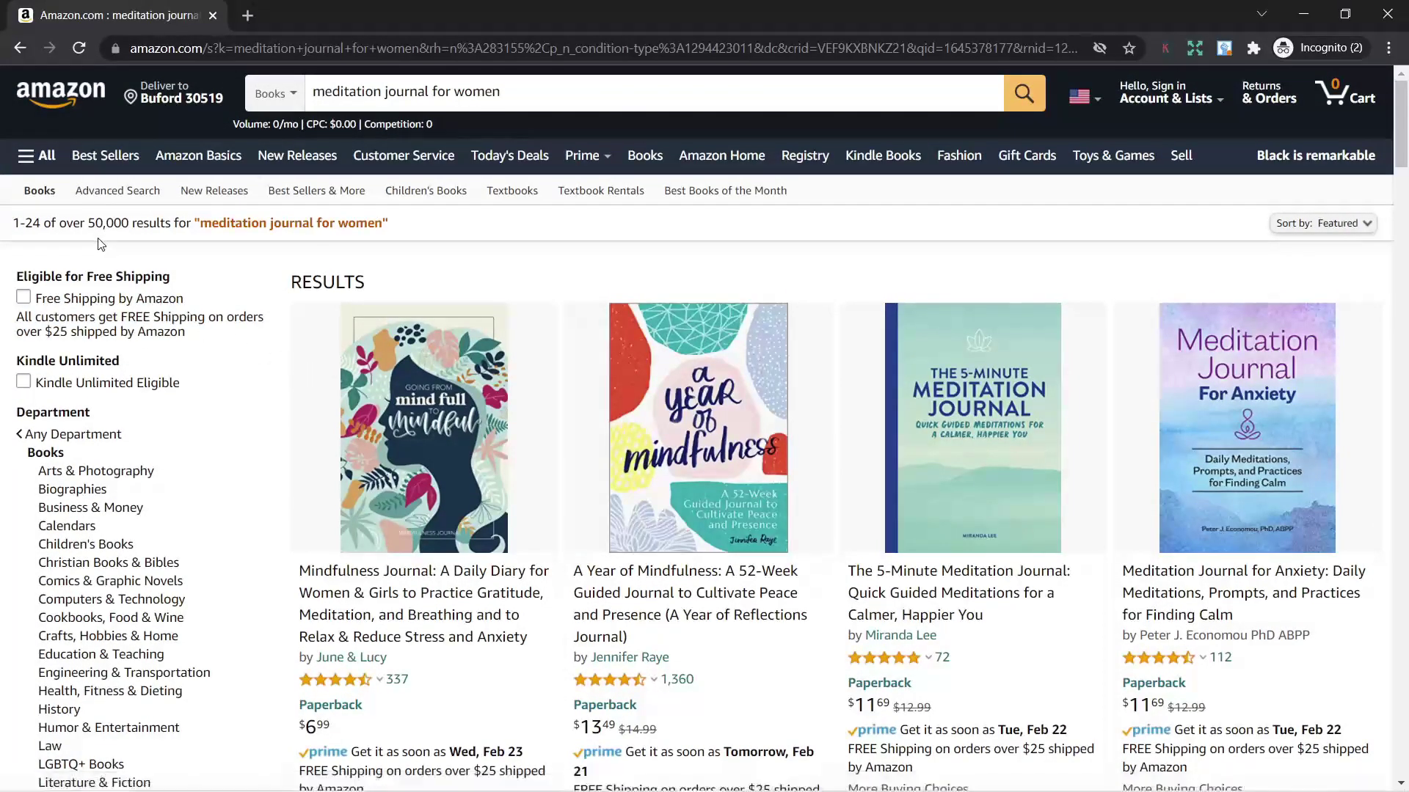
Highlight the number of results and return to the Books results without the New condition filter
left_click_drag(89, 222, 130, 222)
mouse_move(814, 374)
key("alt+Left")
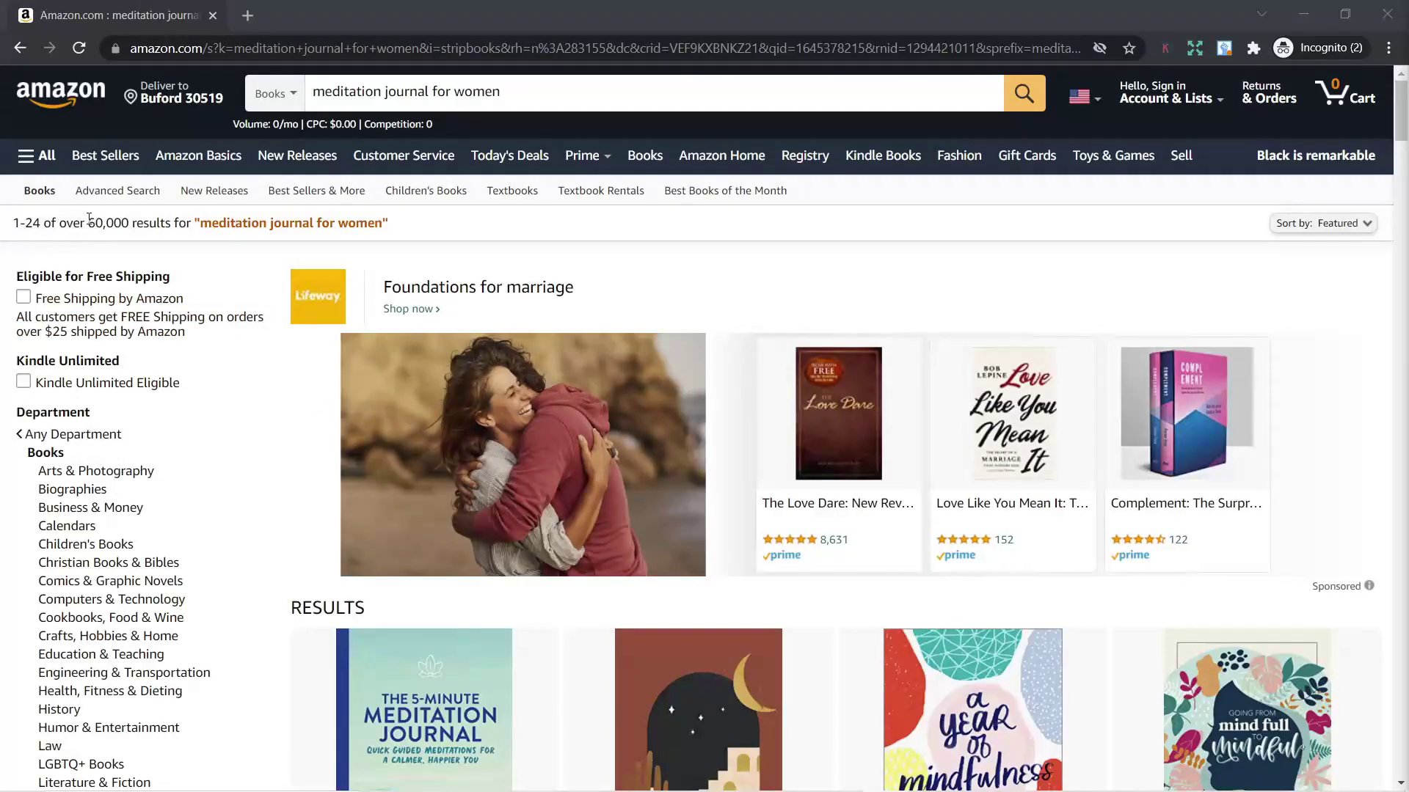
Glance over the Books results and highlight the result count together with the search phrase
scroll(407, 433, "down", 5)
scroll(416, 438, "up", 3)
scroll(416, 438, "up", 2)
left_click_drag(91, 227, 409, 236)
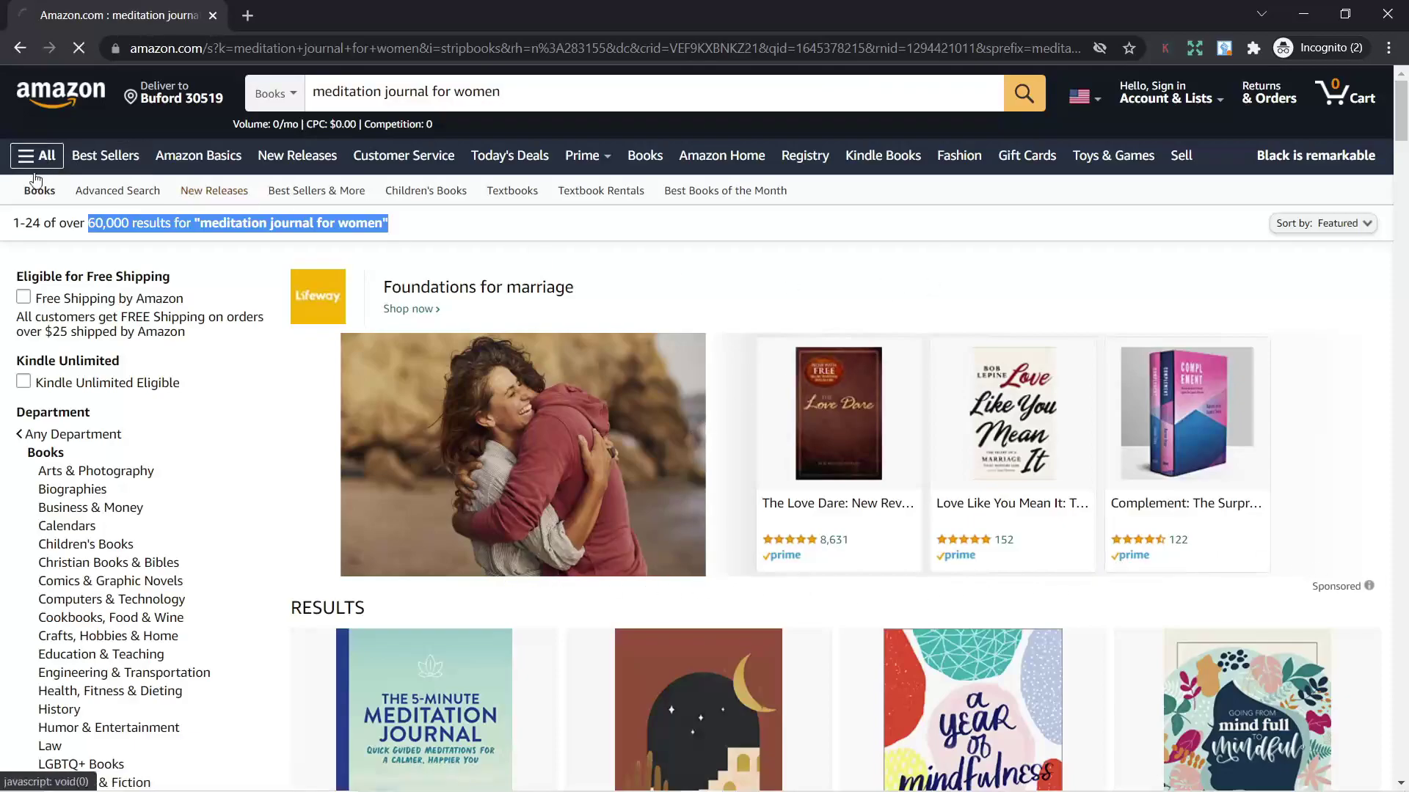
Narrow the book results to the Self-Help department and its Happiness Self-Help subcategory, and highlight the result count
scroll(932, 285, "down", 3)
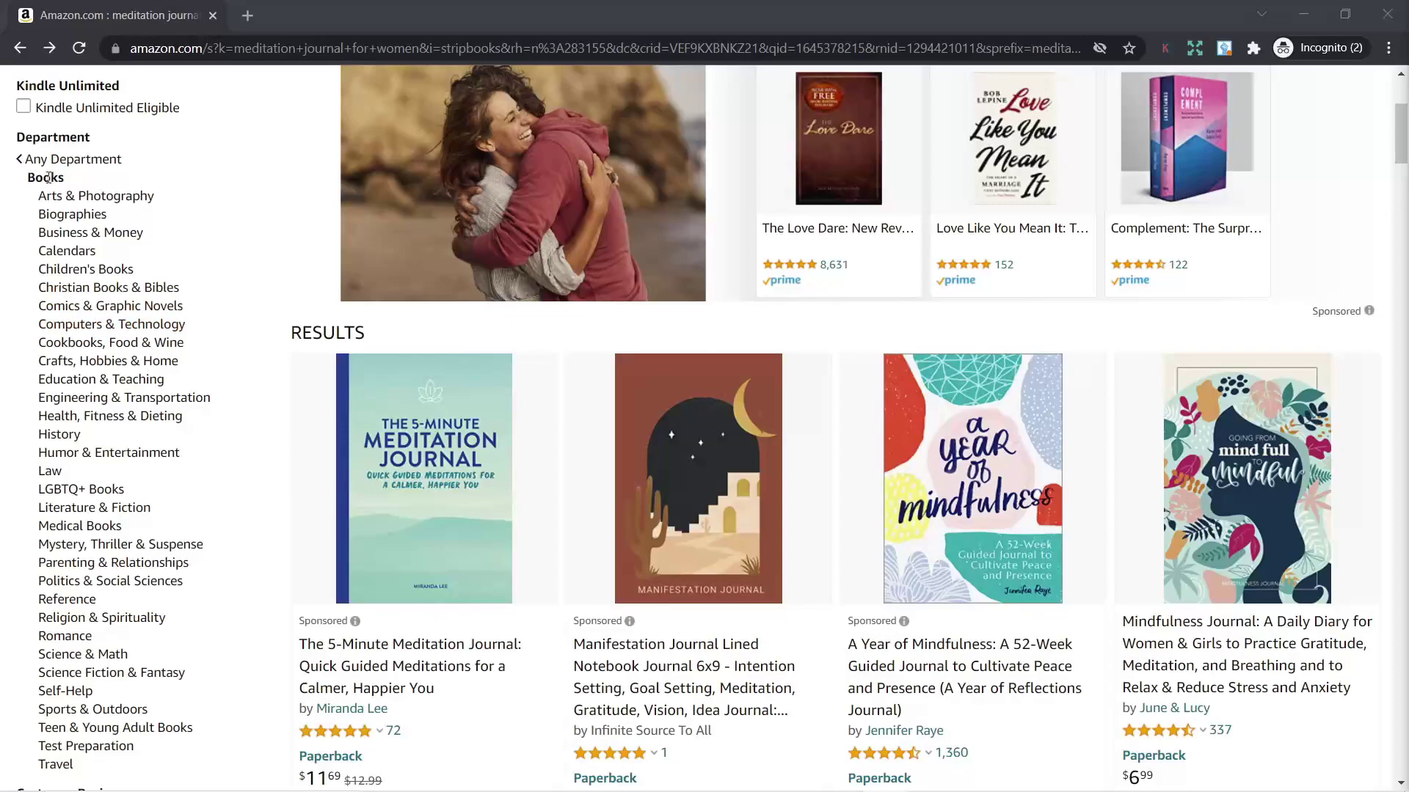
scroll(74, 289, "down", 1)
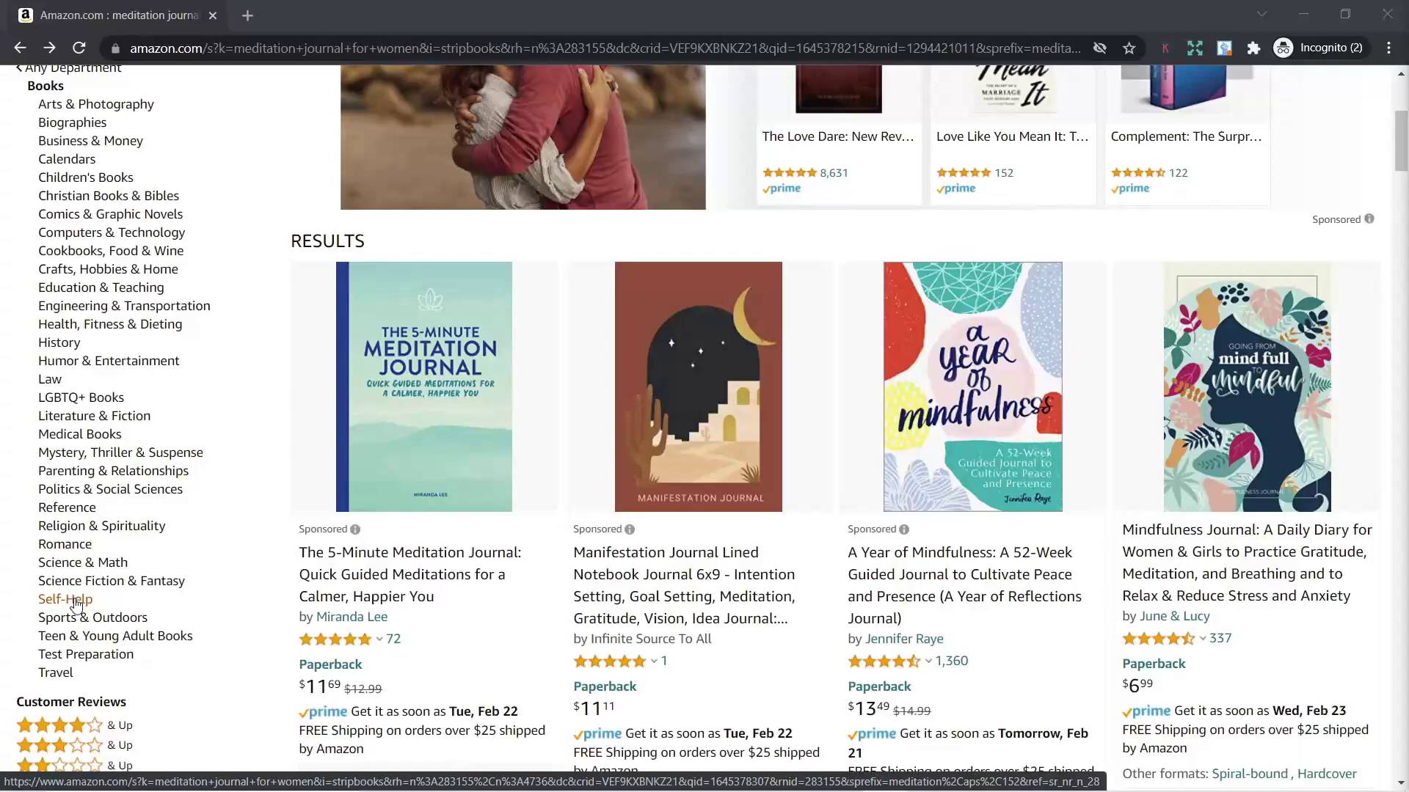
left_click(73, 600)
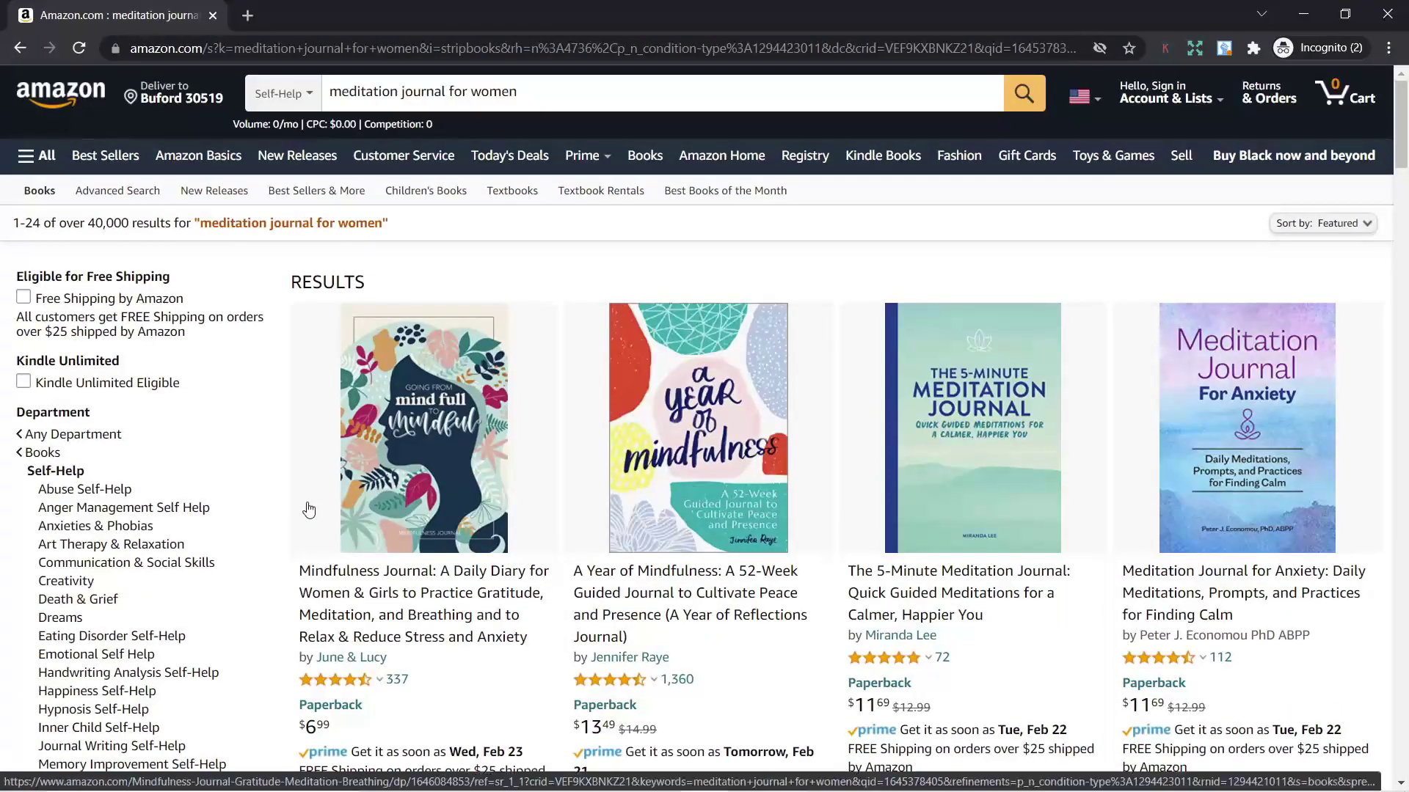
mouse_move(398, 445)
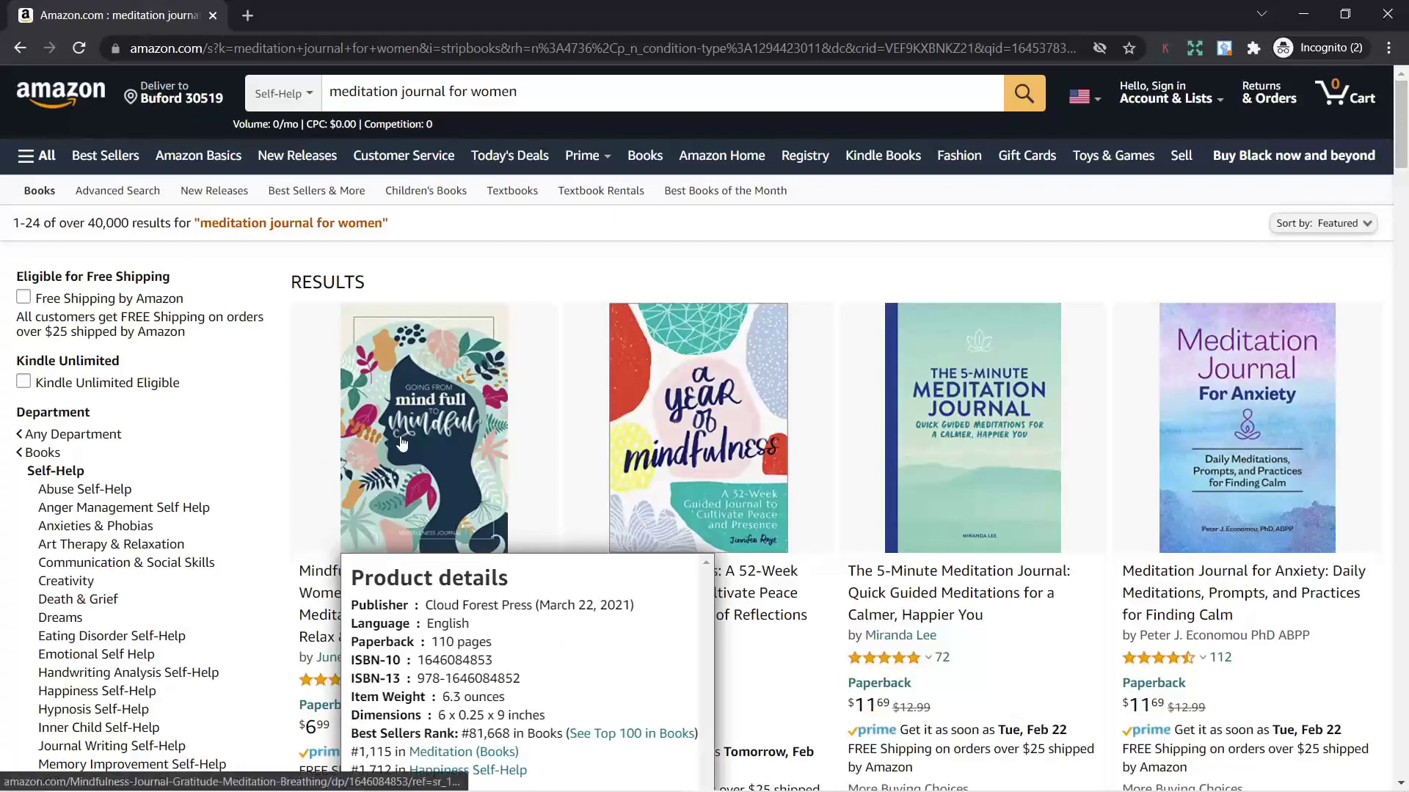
scroll(84, 326, "down", 5)
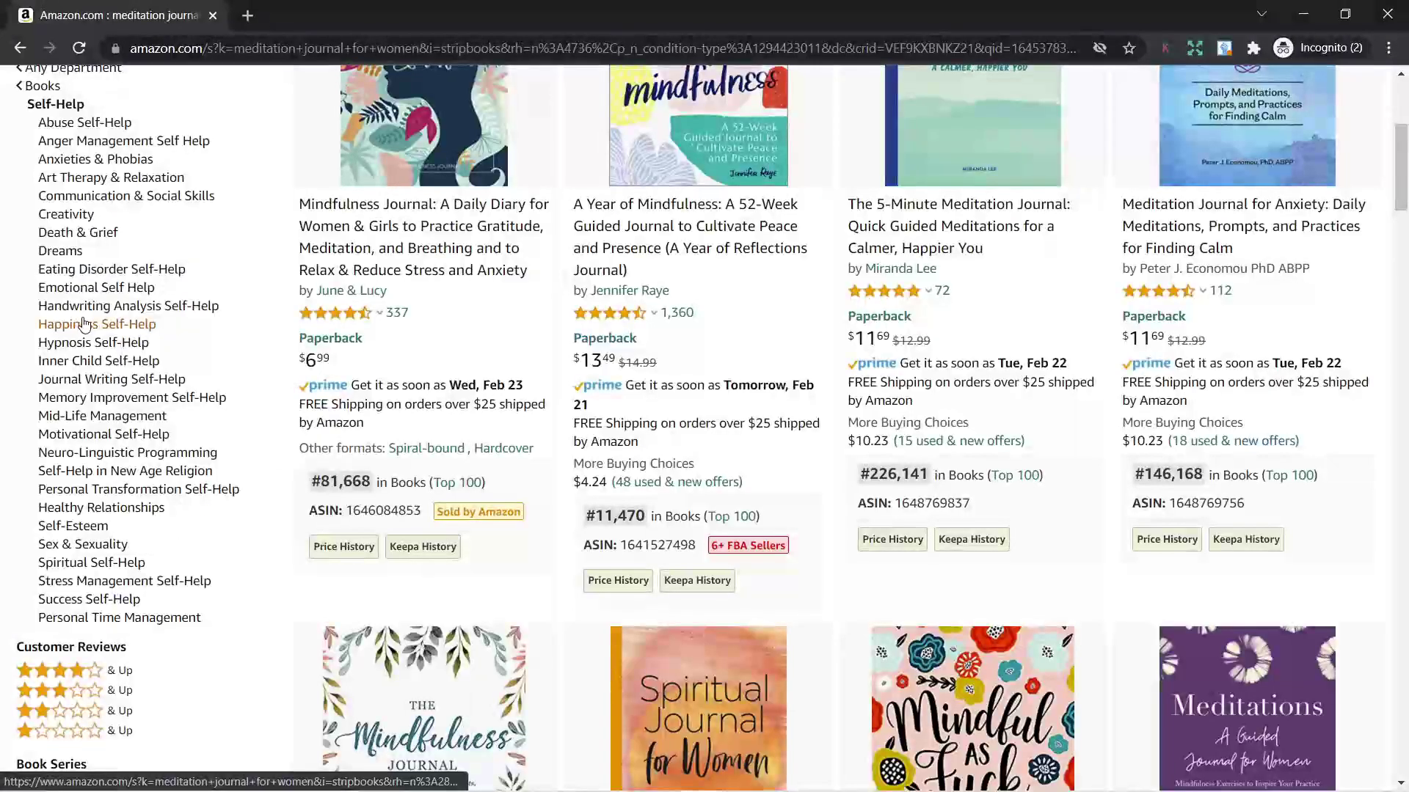
left_click(84, 325)
mouse_move(101, 223)
left_mouse_down()
mouse_move(388, 236)
mouse_move(93, 222)
left_mouse_up()
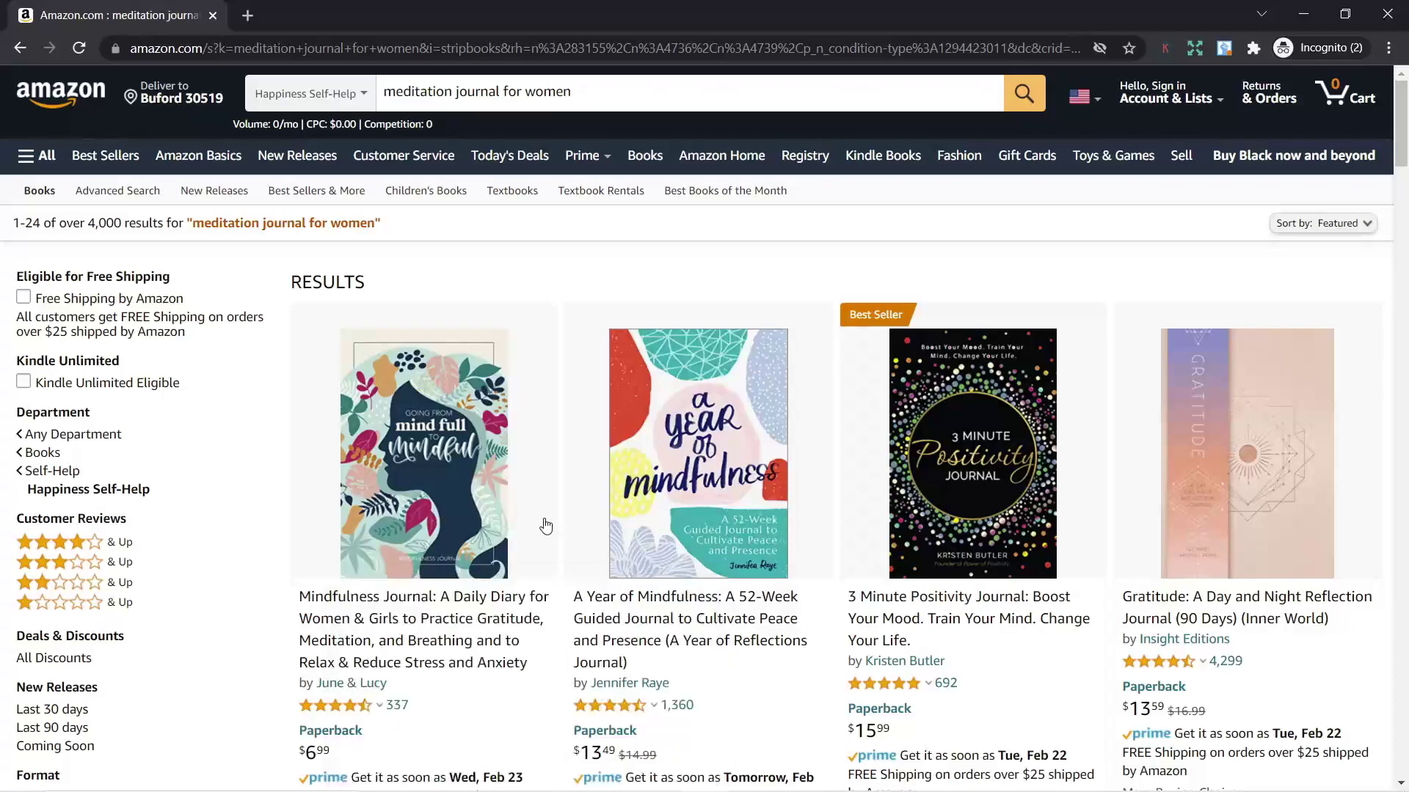
Check the product details and sales ranks of the books in the first row of Happiness Self-Help results
mouse_move(1004, 488)
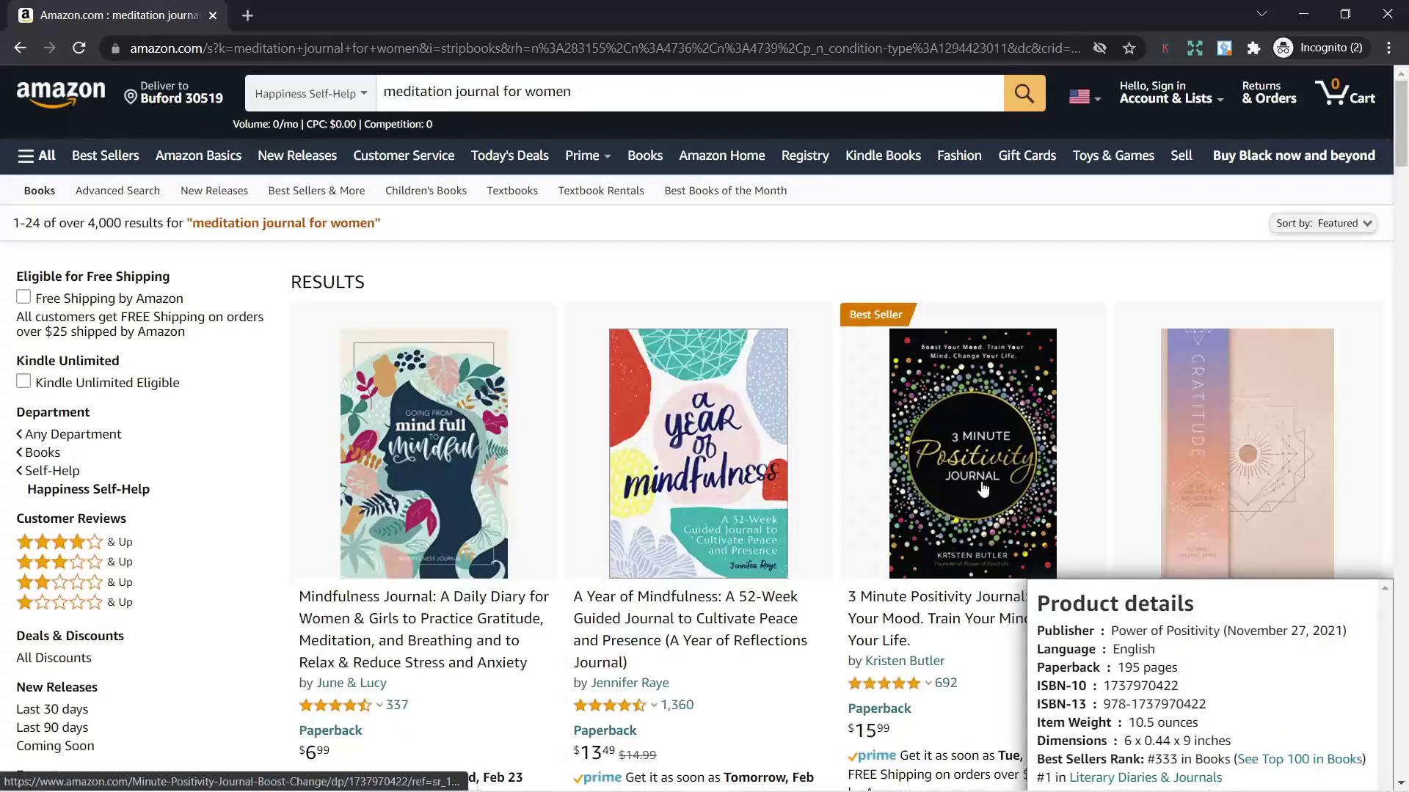
scroll(903, 484, "down", 3)
mouse_move(439, 289)
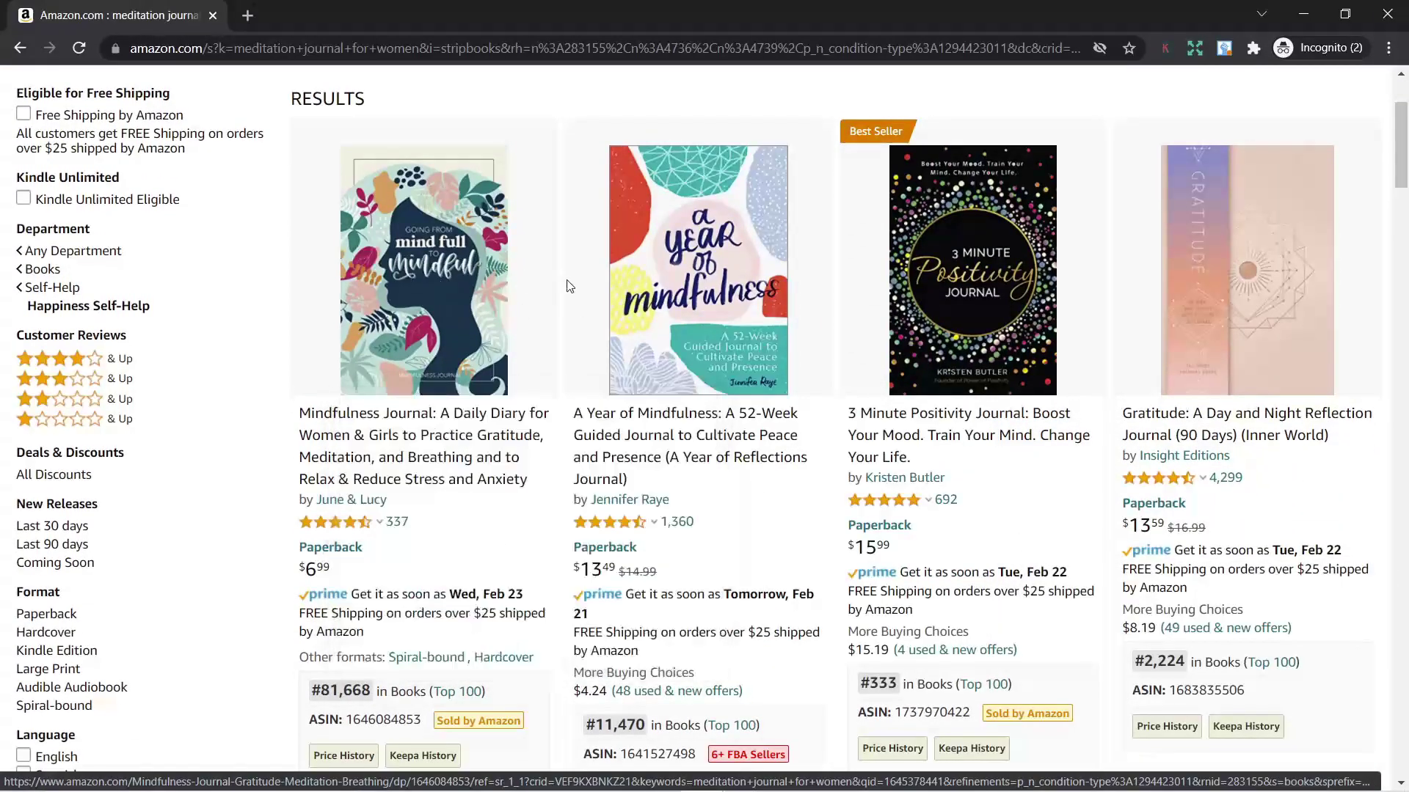
mouse_move(1142, 305)
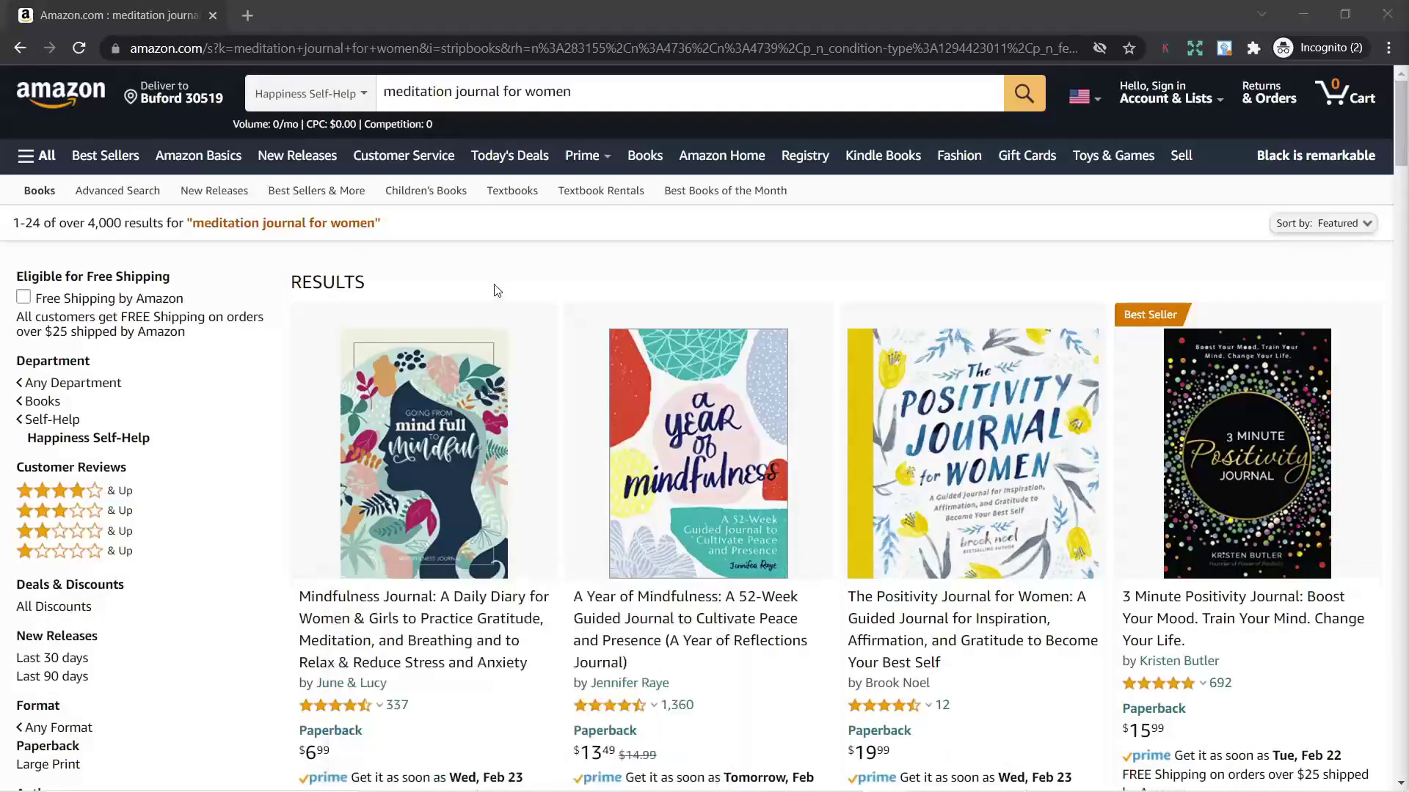
Highlight the publisher of the first paperback result and view the product details of "A Year of Mindfulness"
mouse_move(473, 460)
scroll(474, 513, "down", 1)
left_click_drag(431, 540, 543, 540)
mouse_move(759, 456)
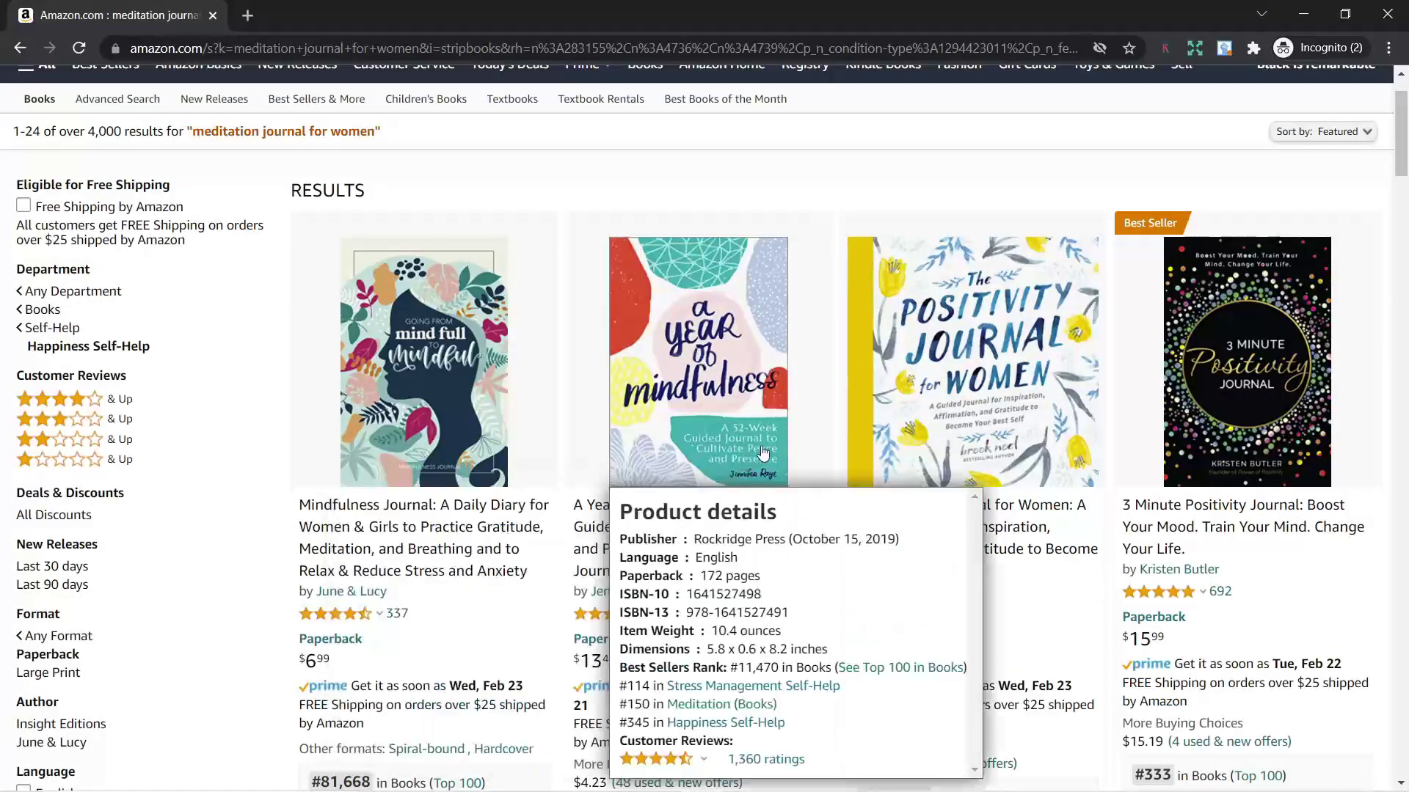
Highlight the publisher of "Meditation for Beginners" and compare it with the product details of "A Year of Self-Care"
scroll(396, 606, "down", 15)
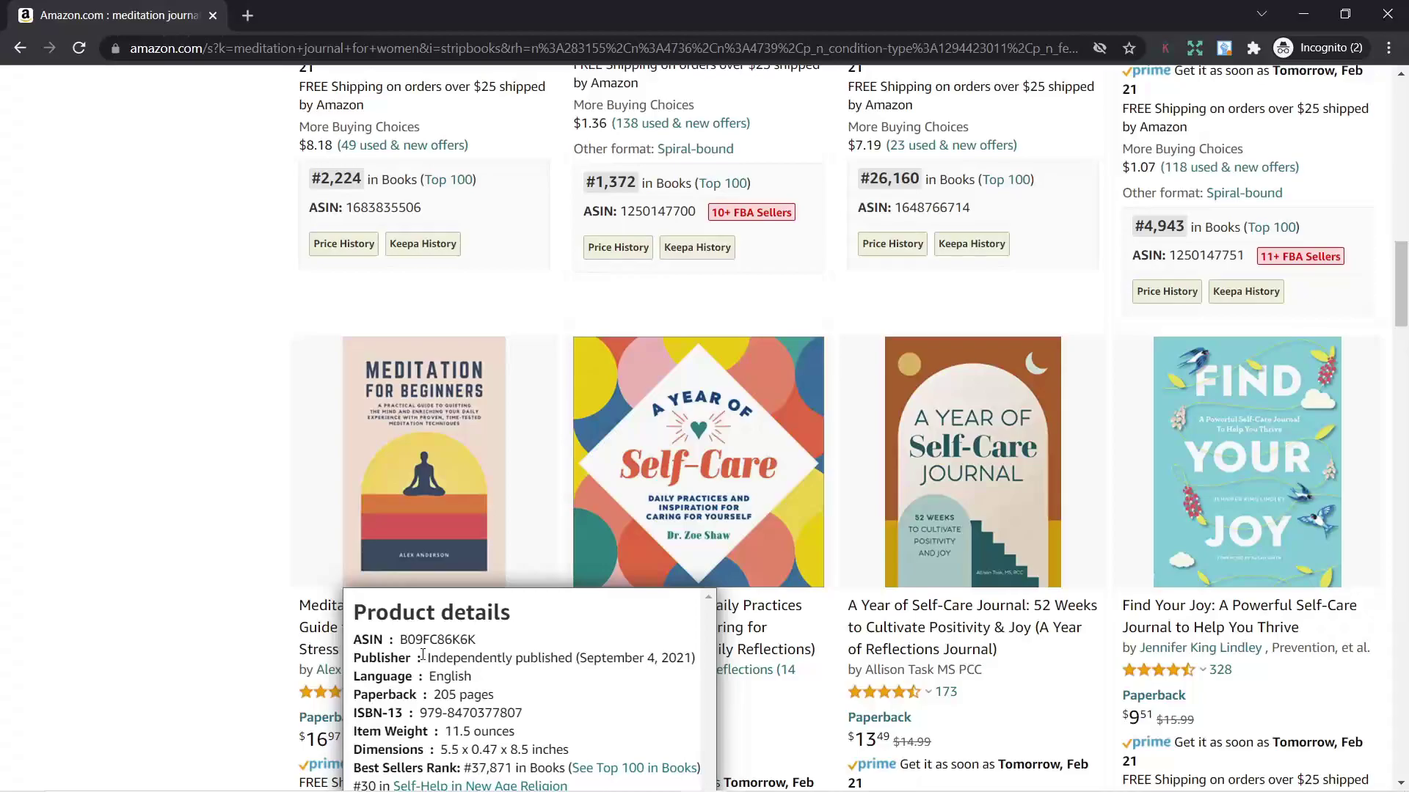
left_click_drag(425, 658, 601, 655)
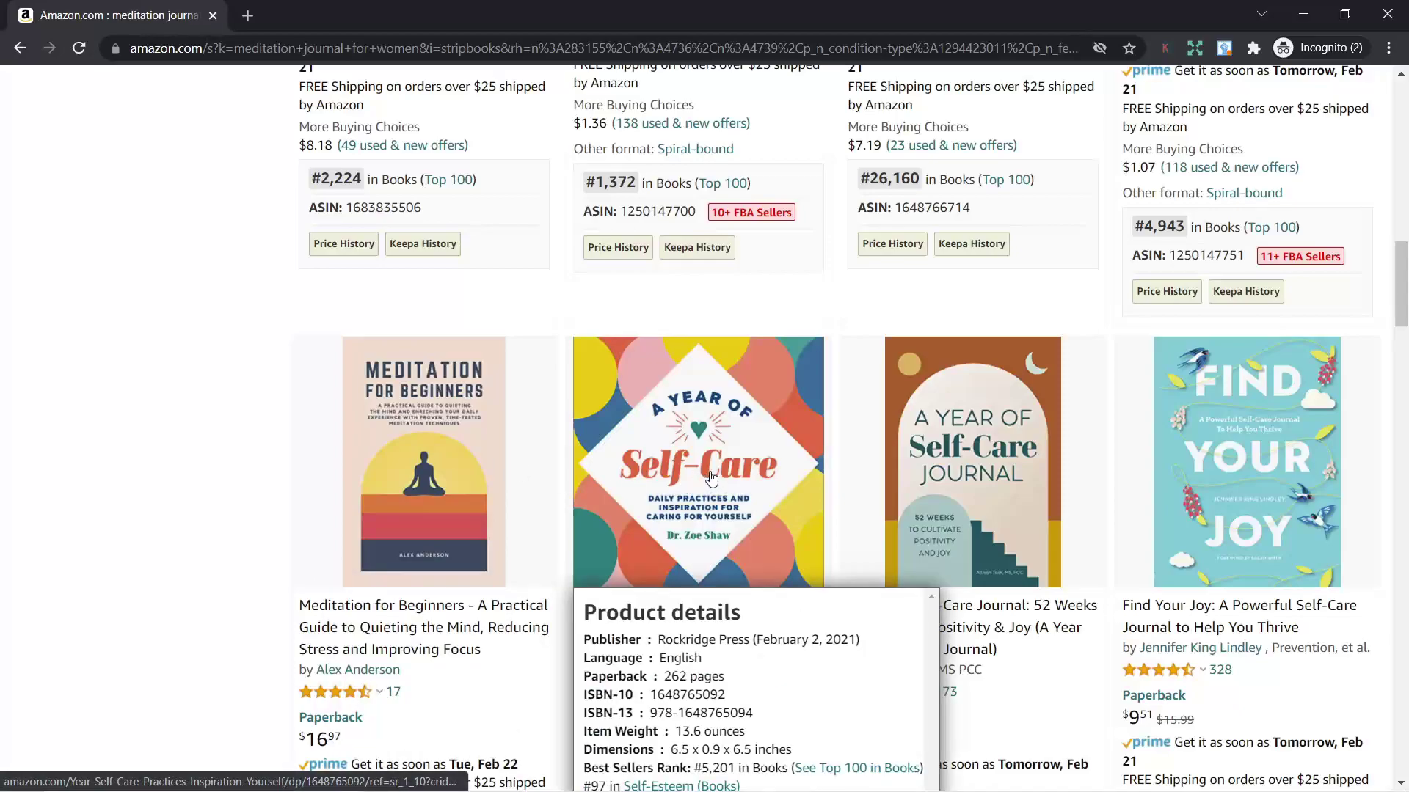
scroll(711, 473, "down", 3)
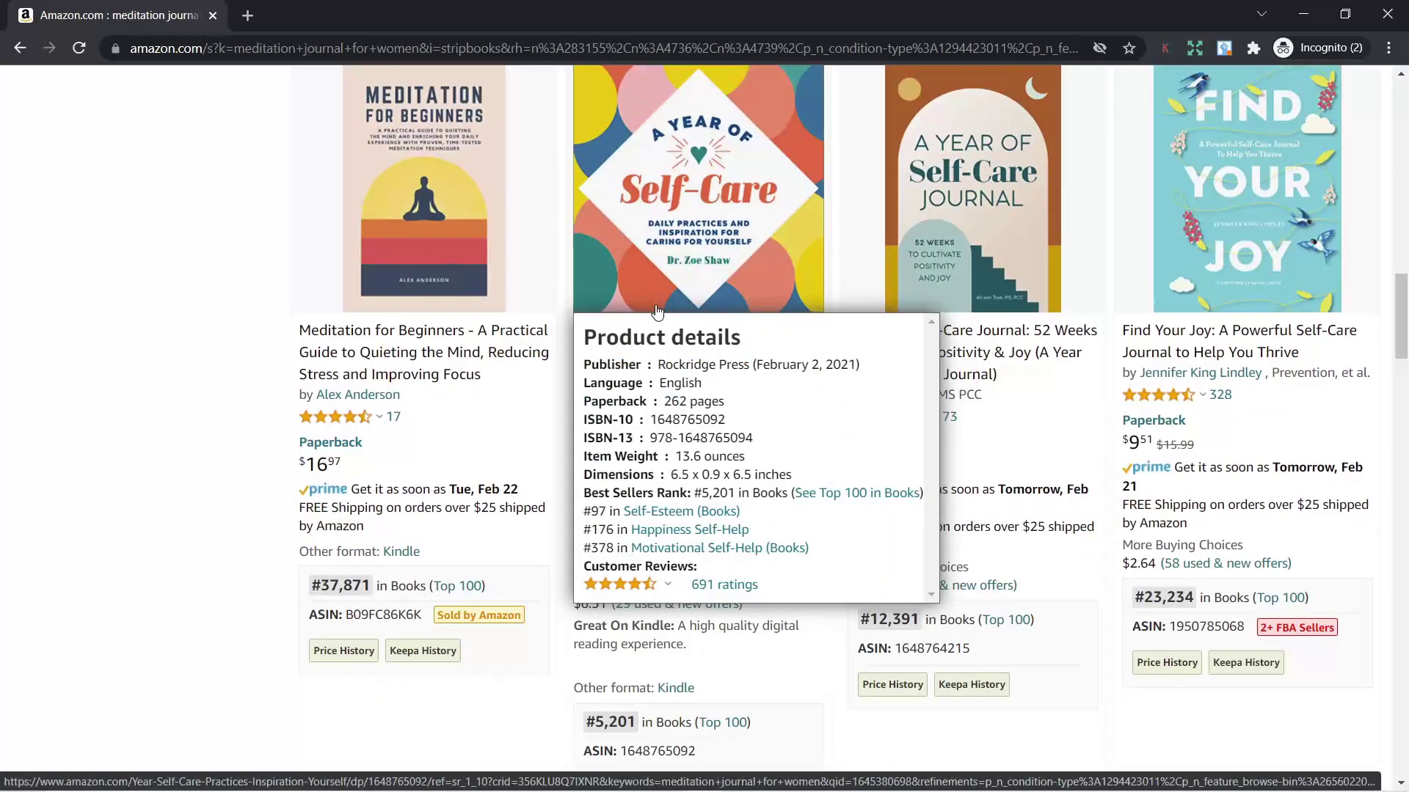
mouse_move(1354, 784)
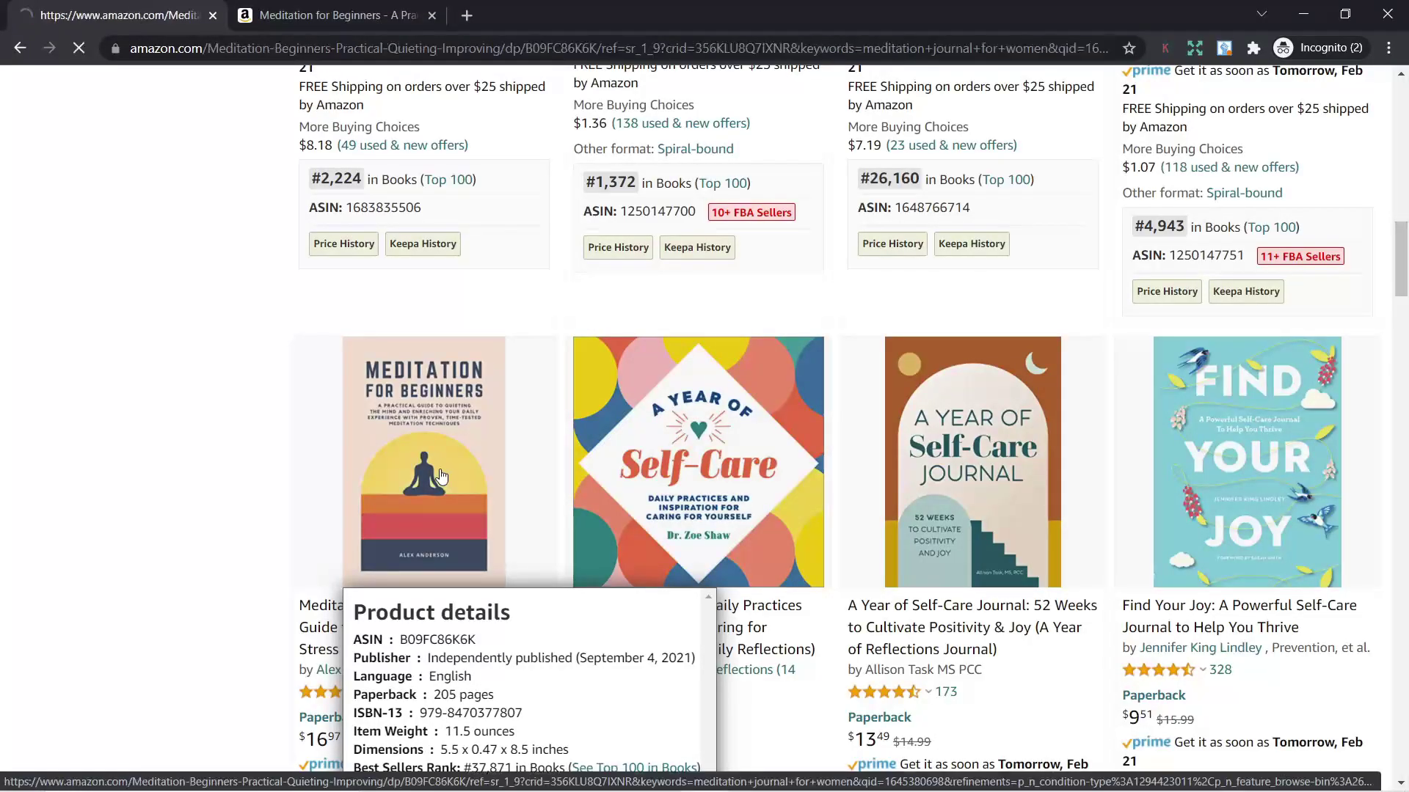
Open the "Meditation for Beginners" book page and search the page text for "meditation"
left_click(377, 415)
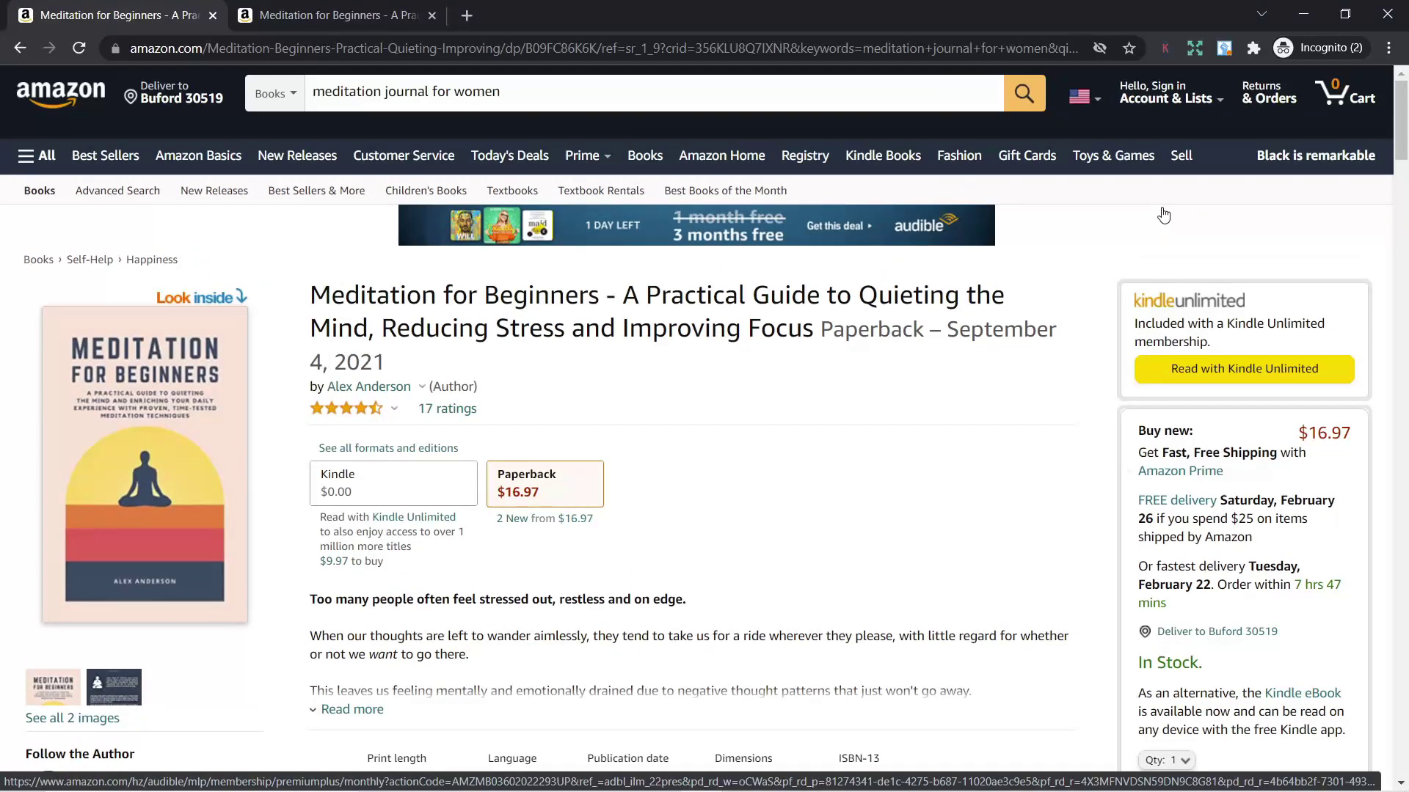
key("ctrl+f")
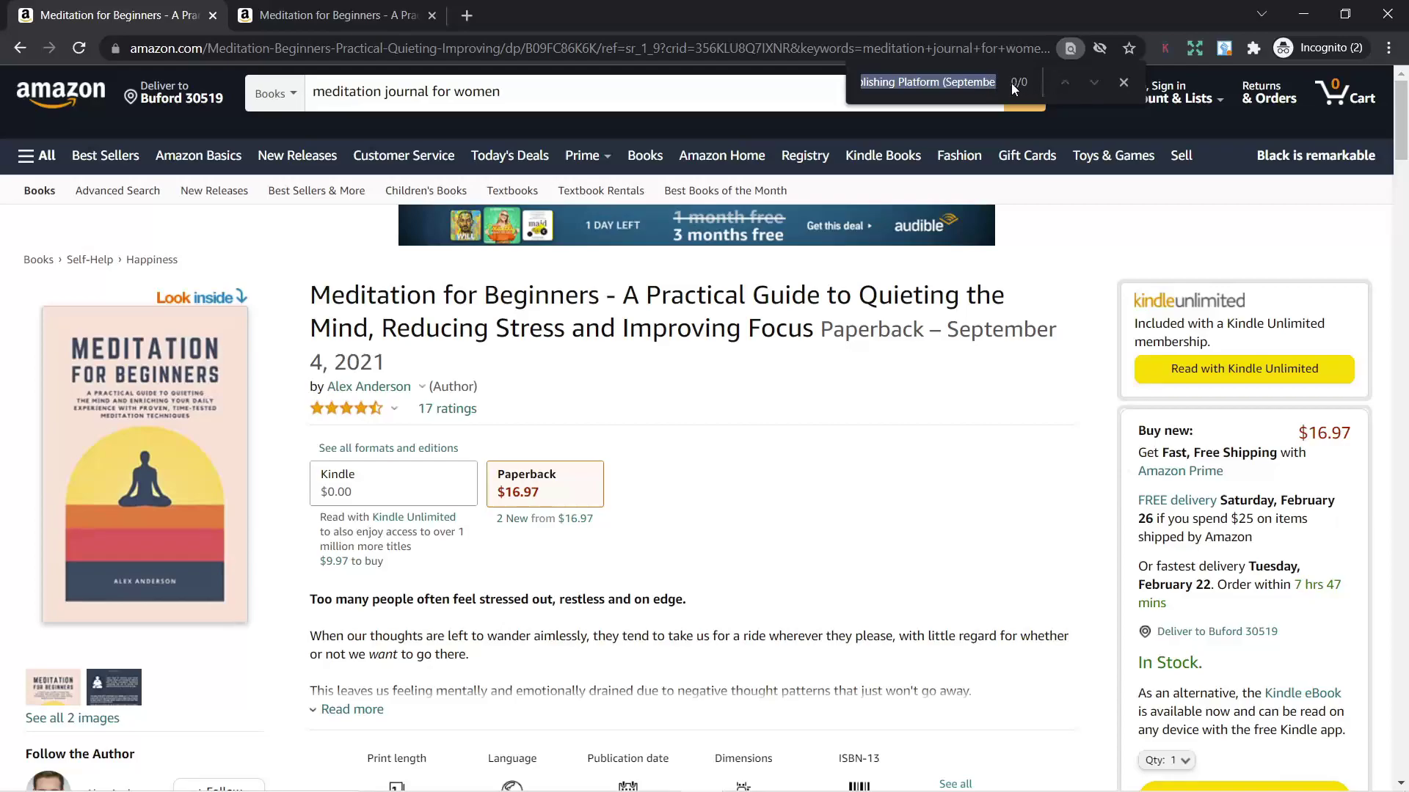
type("me")
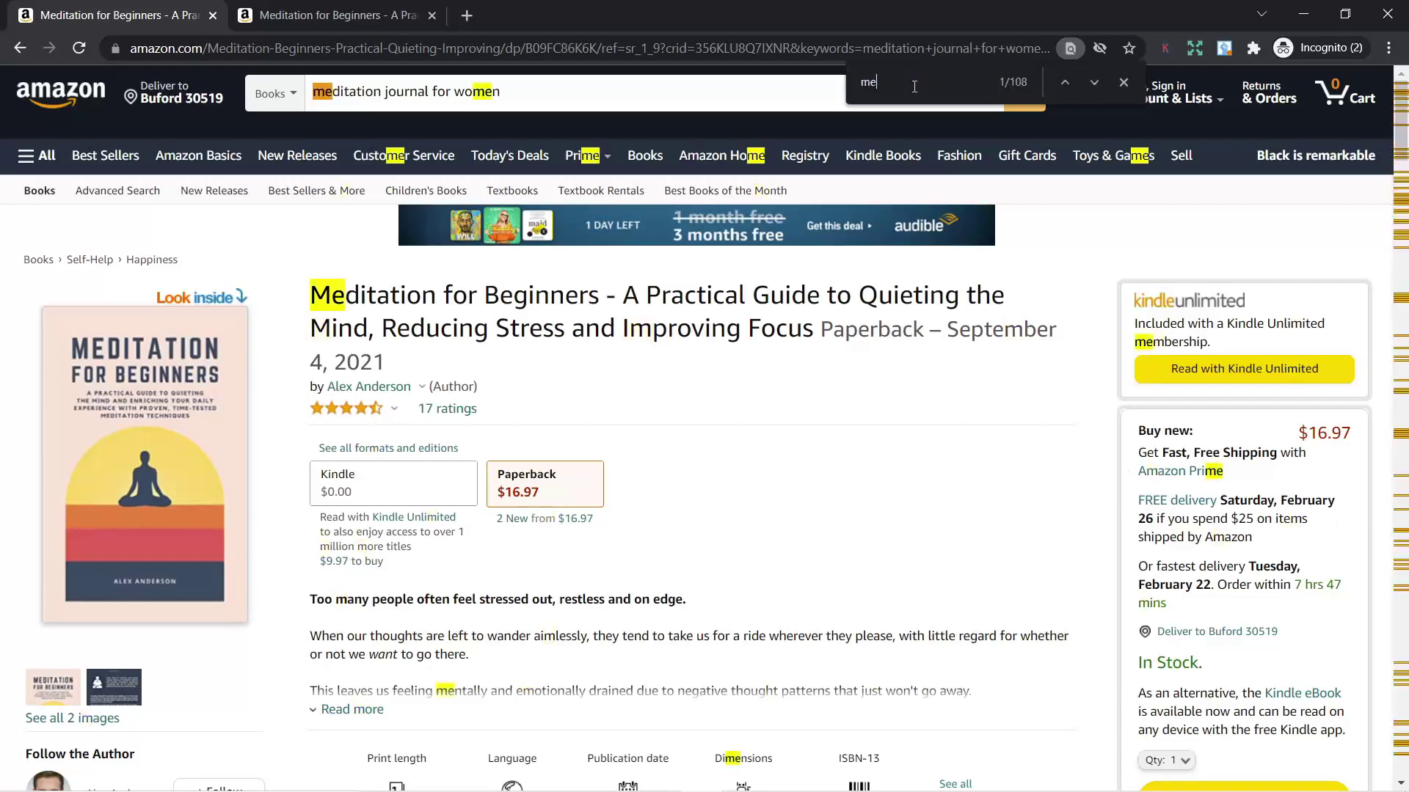
type("ditation")
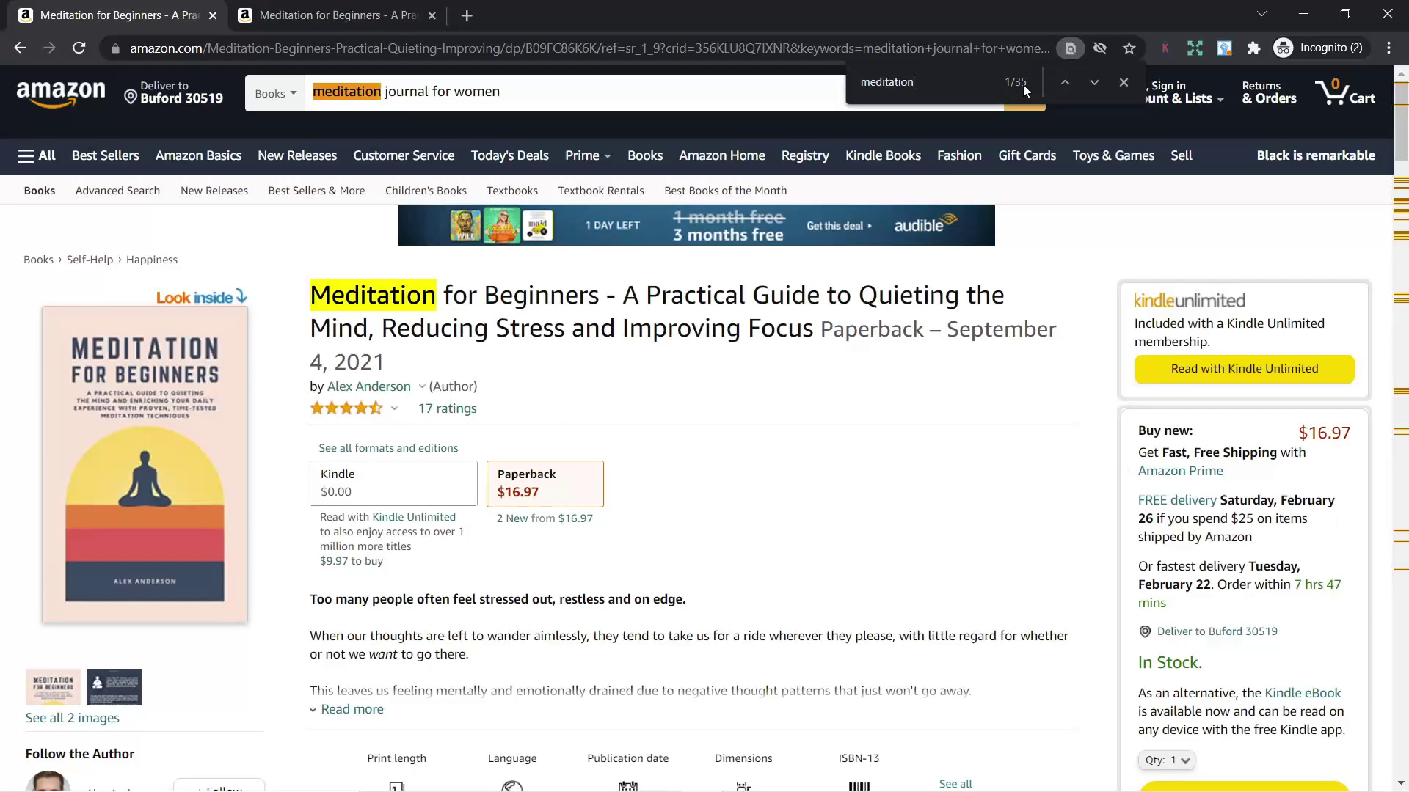
Step through the occurrences of "meditation" in the book's description, author section and related products
key("Return")
key("Return")
key("Return")
key("Return")
key("Return")
key("Return")
key("Return")
key("Return")
key("Return")
key("Return")
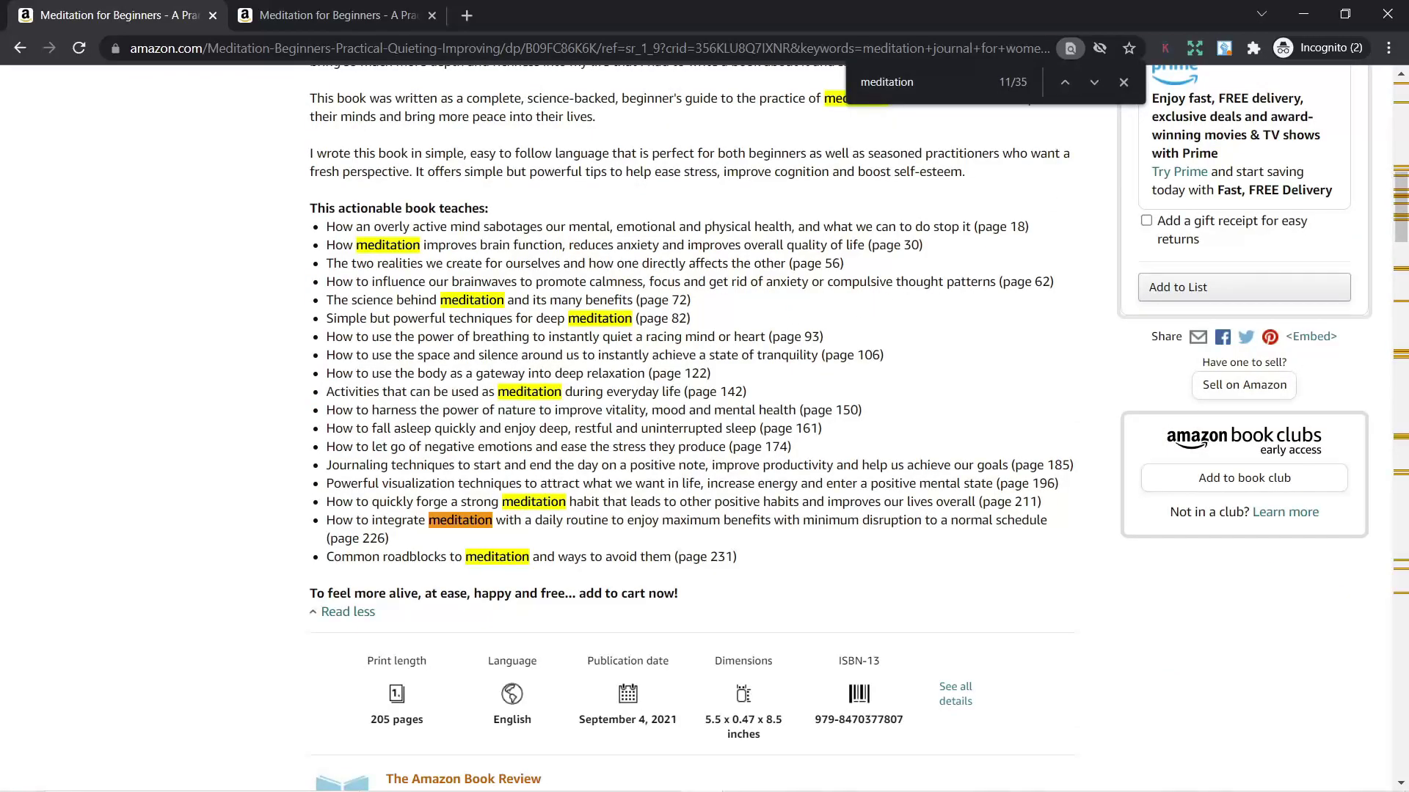
key("Return")
key("Return")
key("Return")
key("Return")
key("Return")
key("Return")
key("Return")
key("Return")
key("Return")
key("Return")
key("Return")
key("Return")
key("Return")
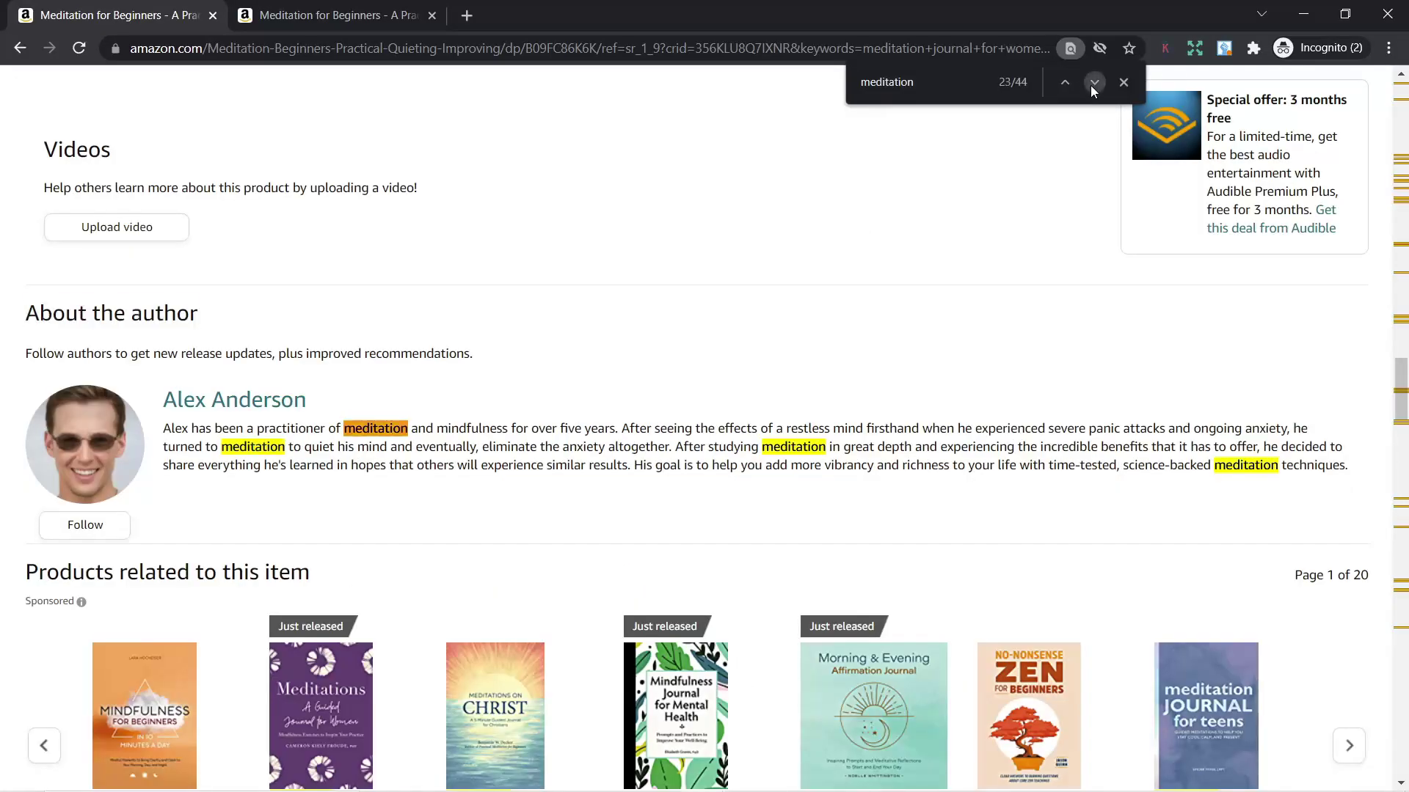
left_click(1093, 82)
left_click(1093, 82)
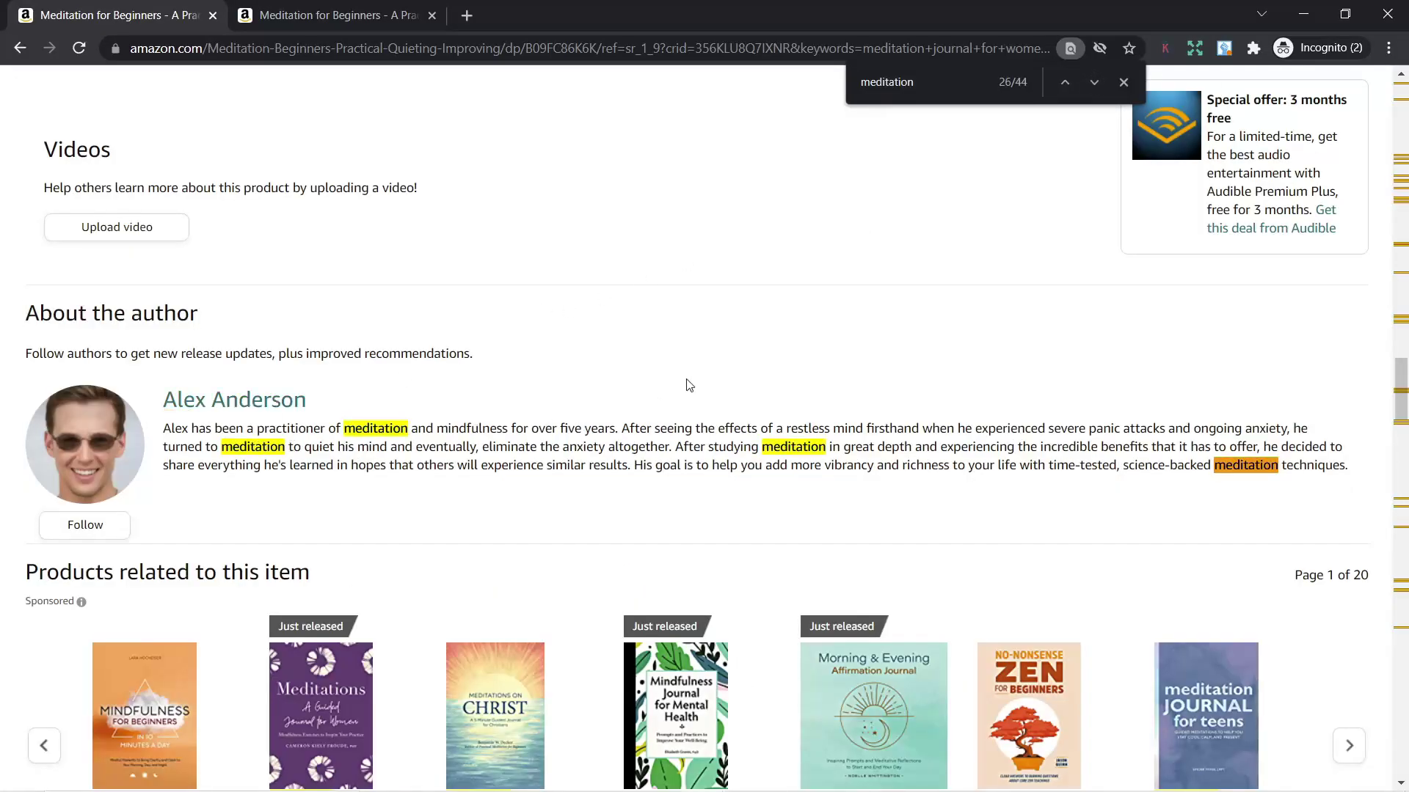
scroll(682, 388, "down", 6)
key("Return")
key("Return")
key("Return")
key("Return")
key("Return")
key("Return")
key("Return")
key("Return")
key("Return")
key("Return")
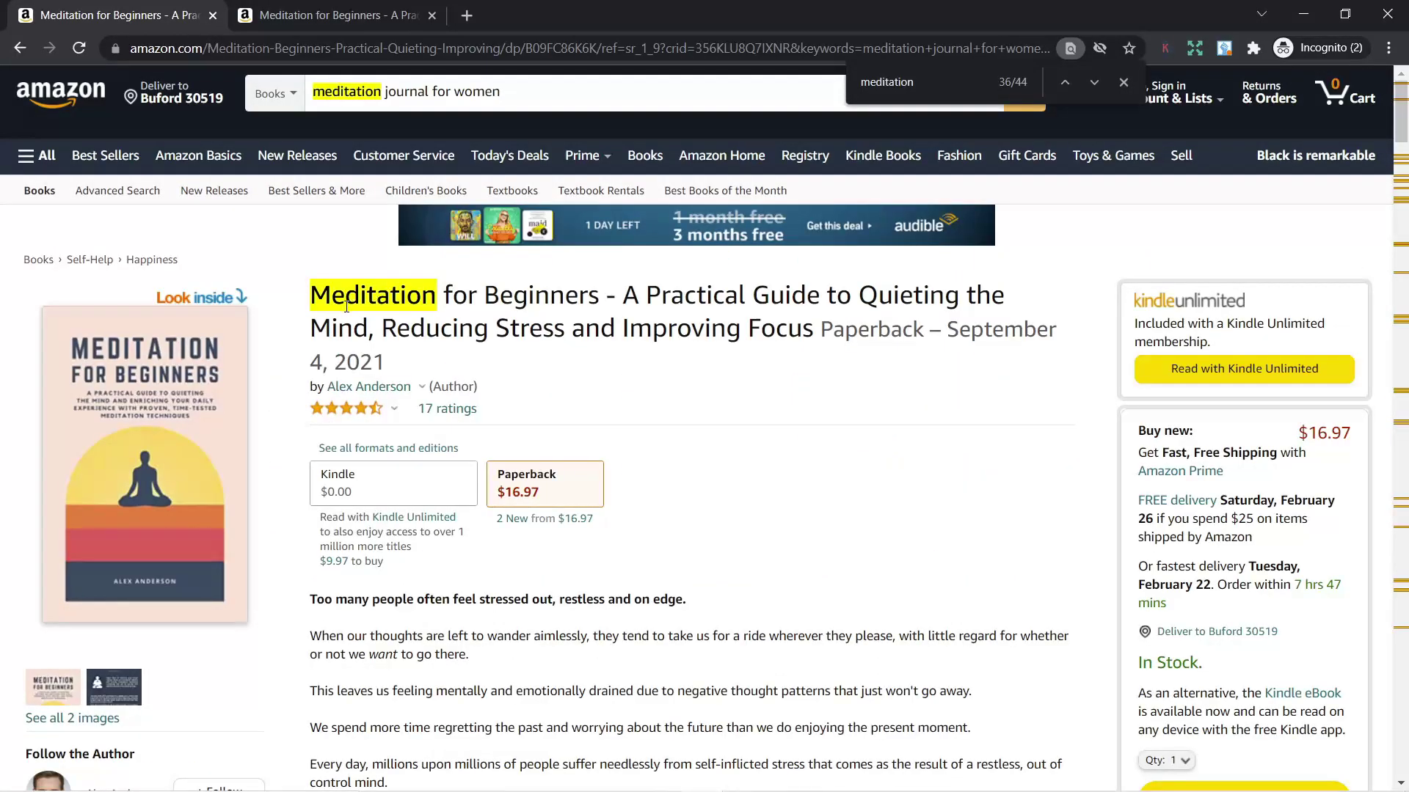
Review the highlighted uses of "meditation" in the book's title, description and the sponsored products further down
scroll(591, 342, "down", 10)
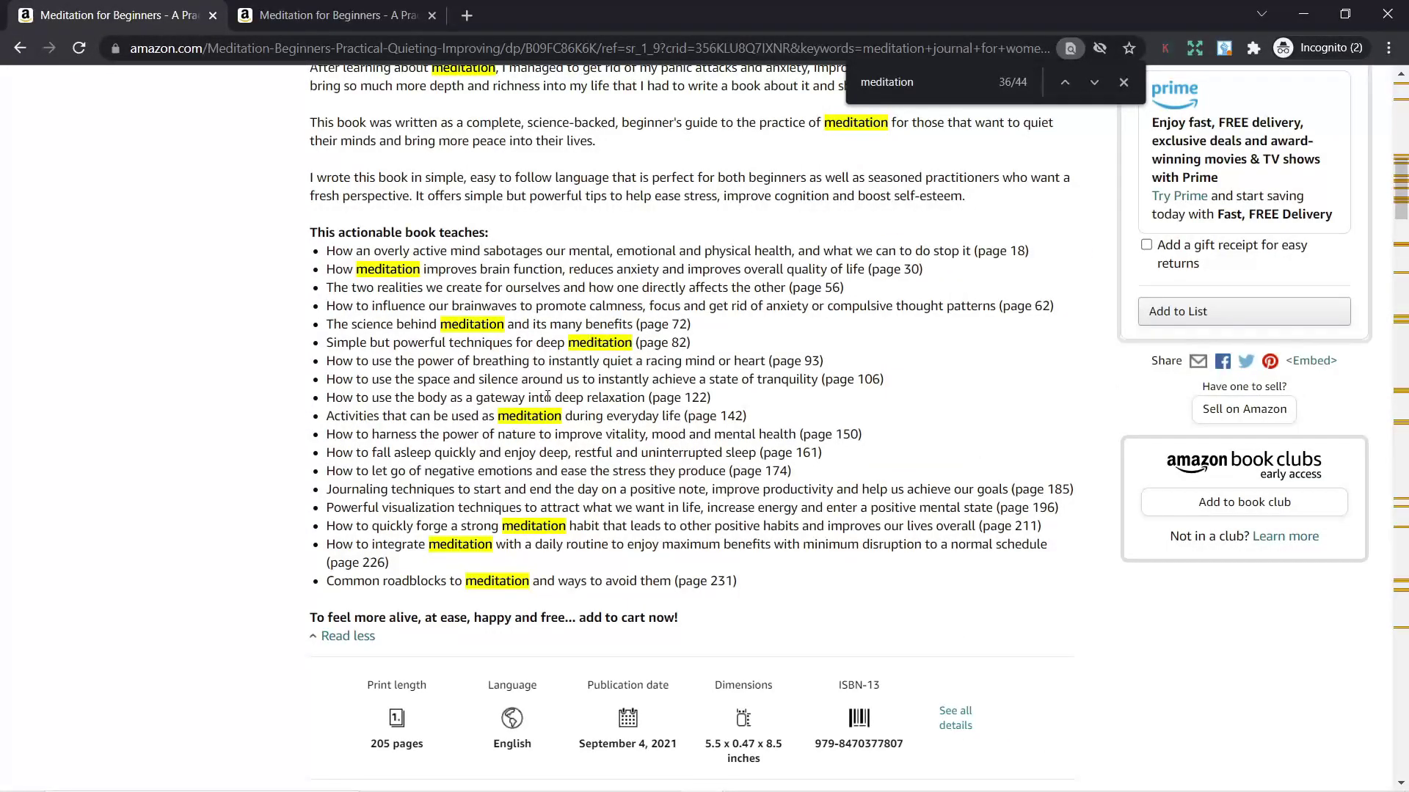
scroll(570, 416, "down", 20)
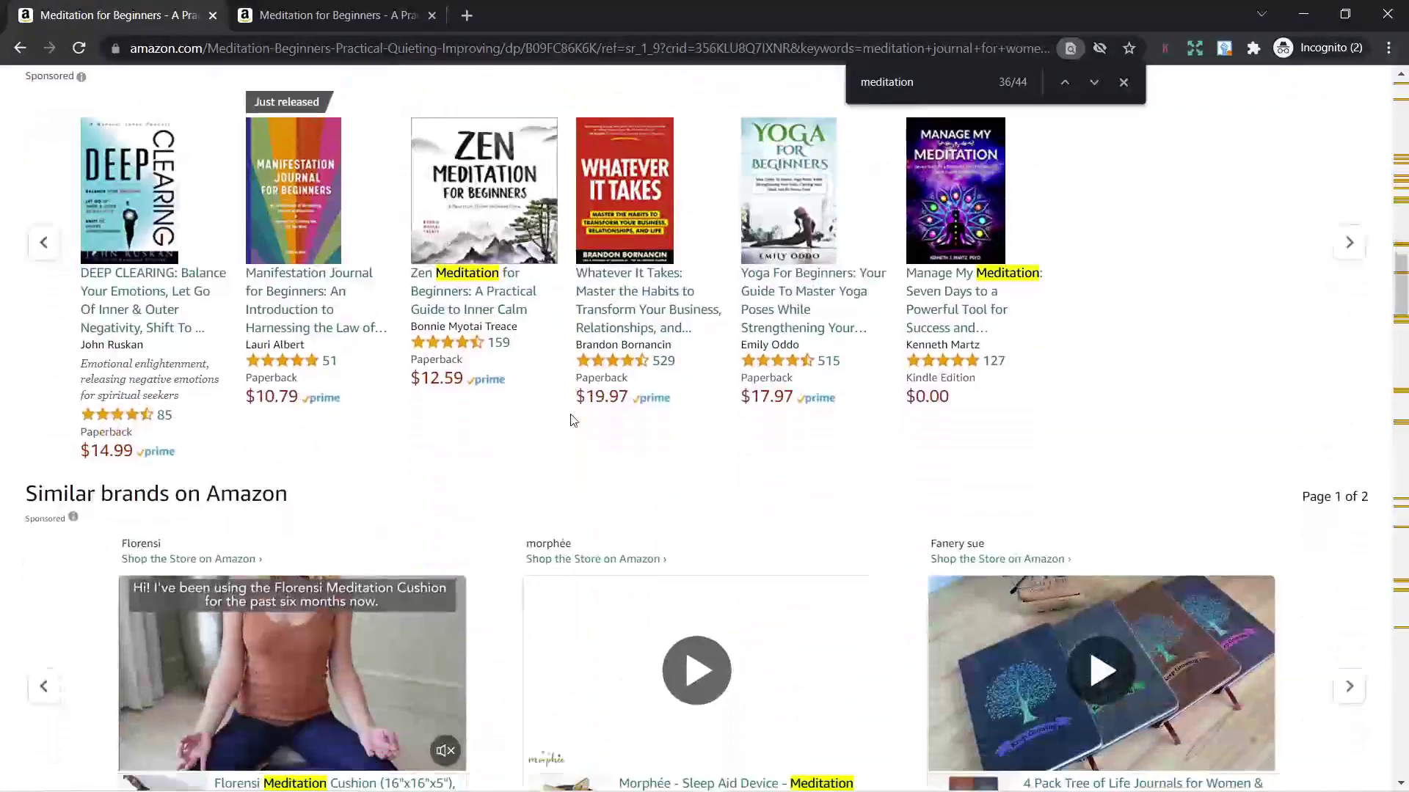
scroll(572, 419, "down", 10)
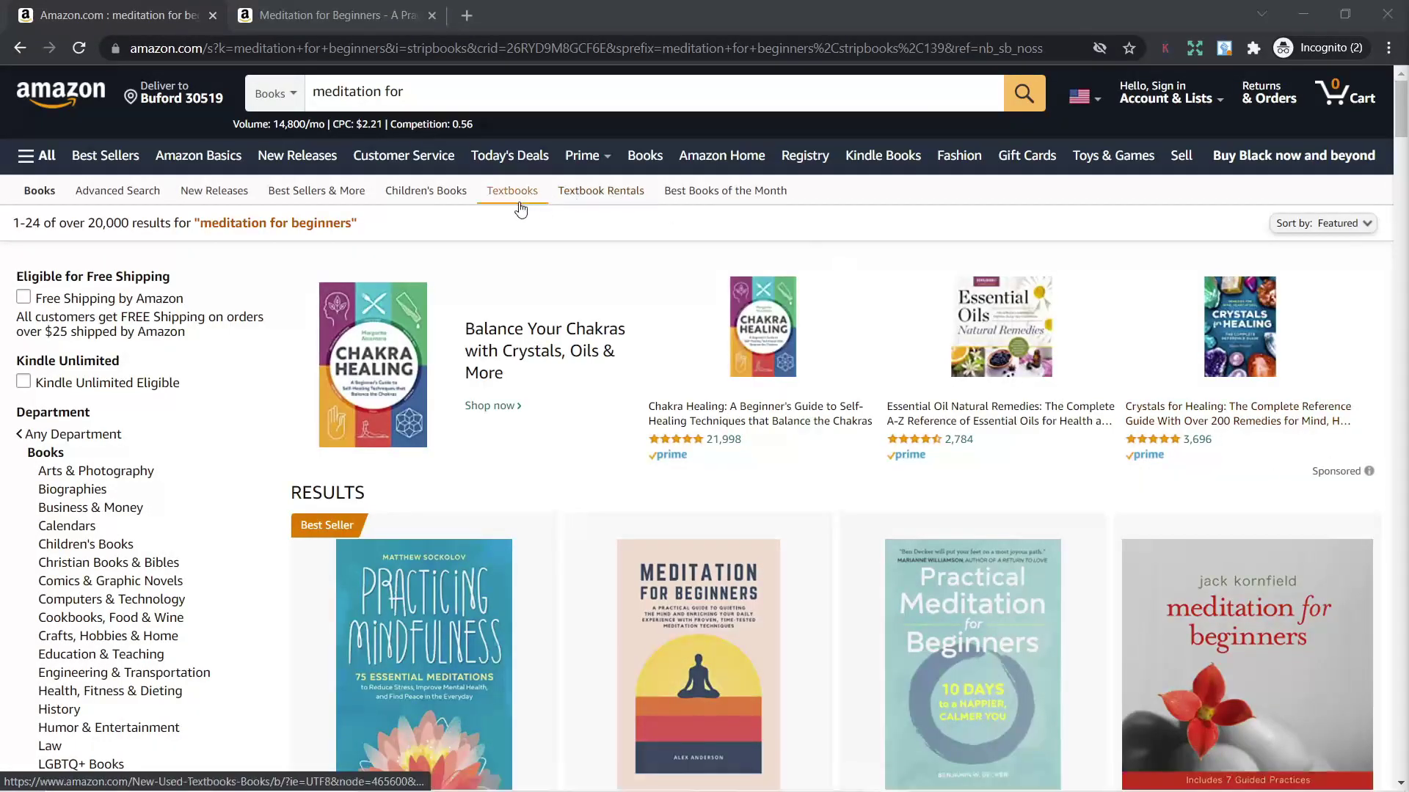
Search the Books department for "meditation for beginners"
left_click(452, 95)
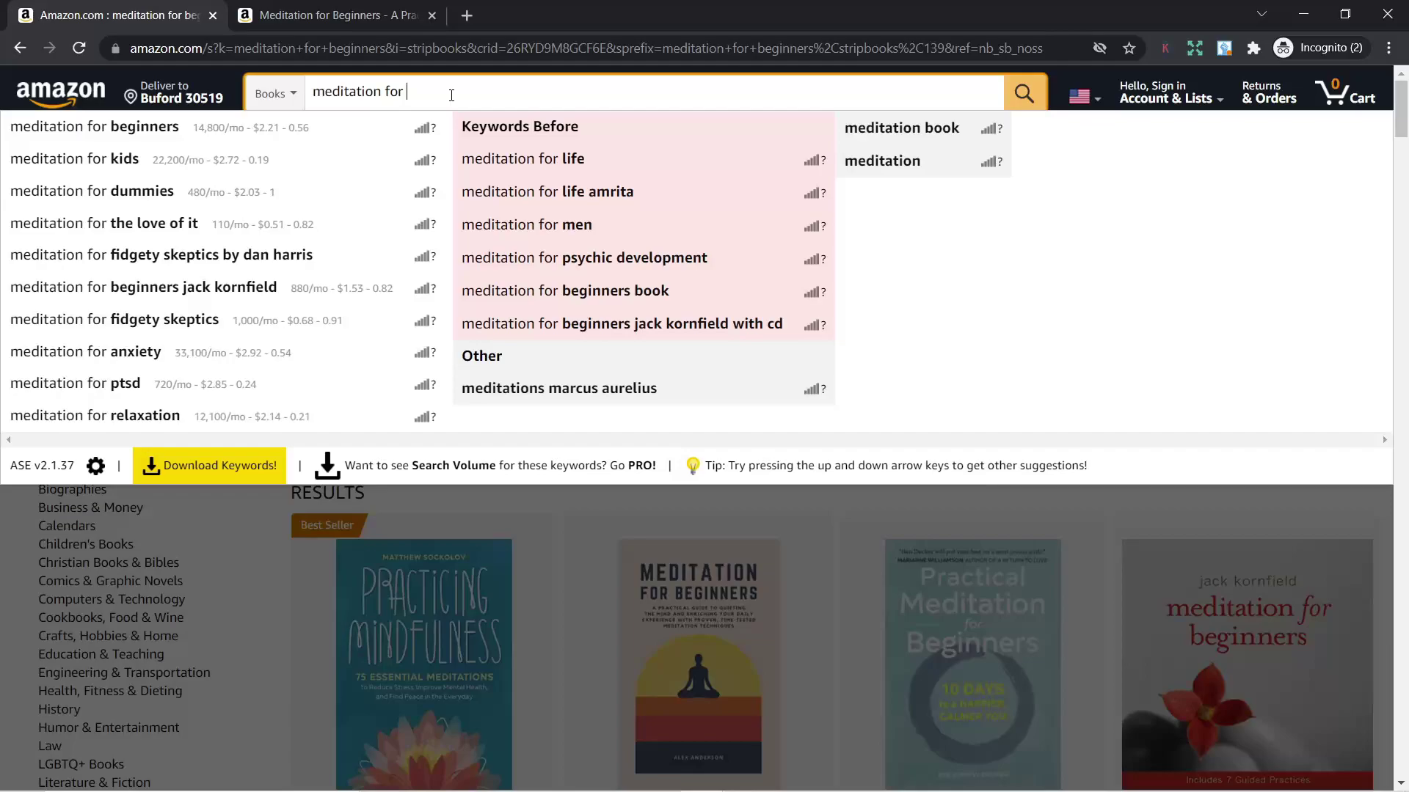
type("beginner")
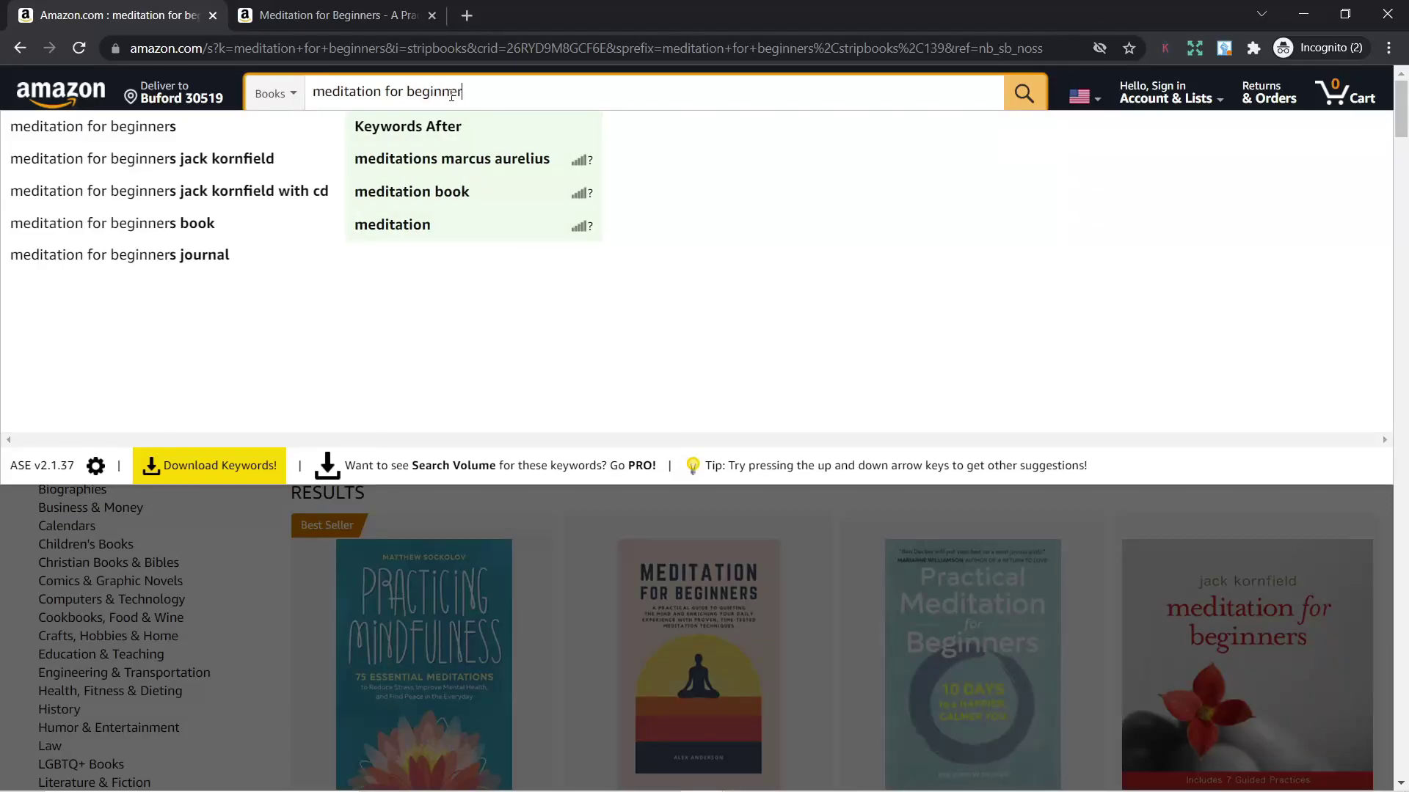
type("s")
key("Return")
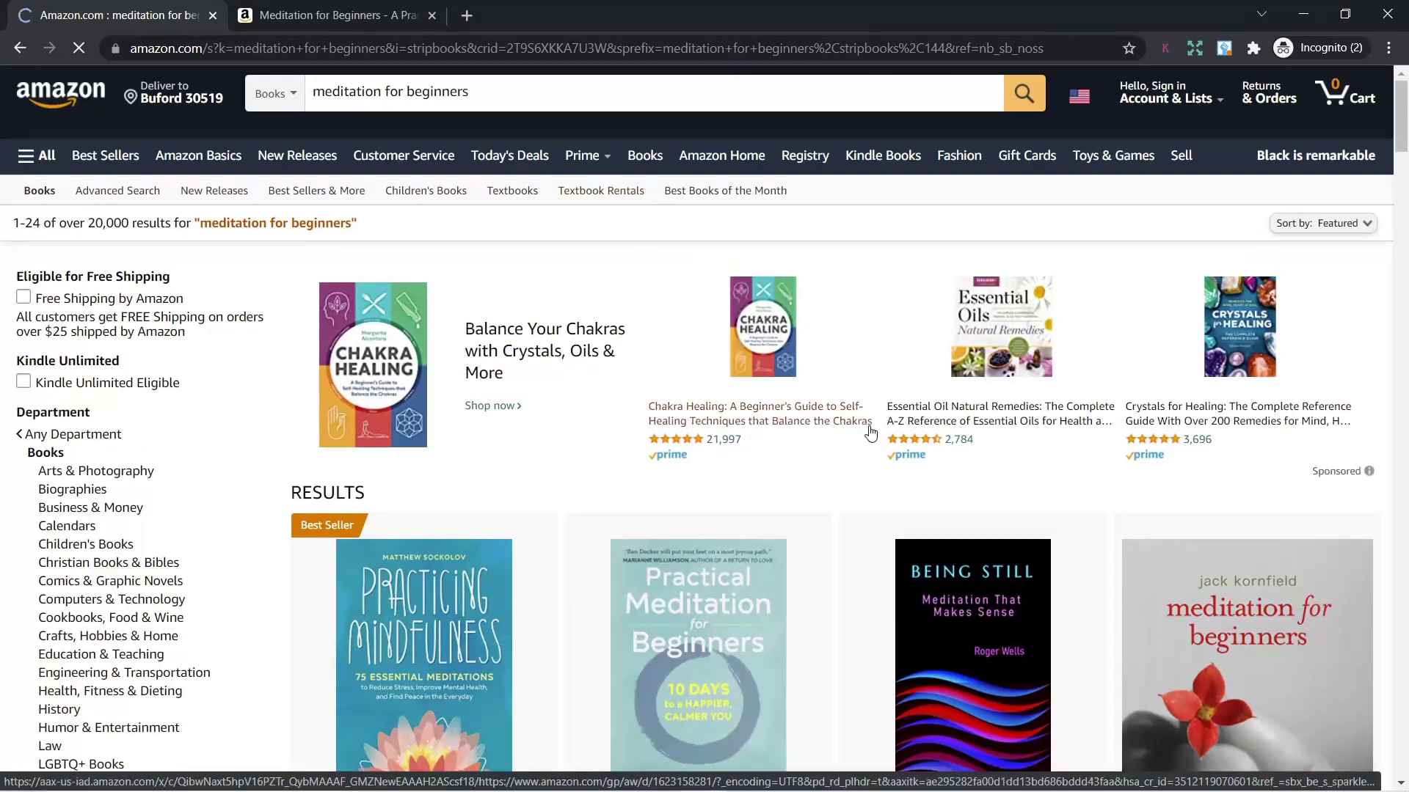
Examine which book titles in the results contain the exact phrase "meditation for beginners", along with their sales ranks
scroll(1018, 522, "down", 7)
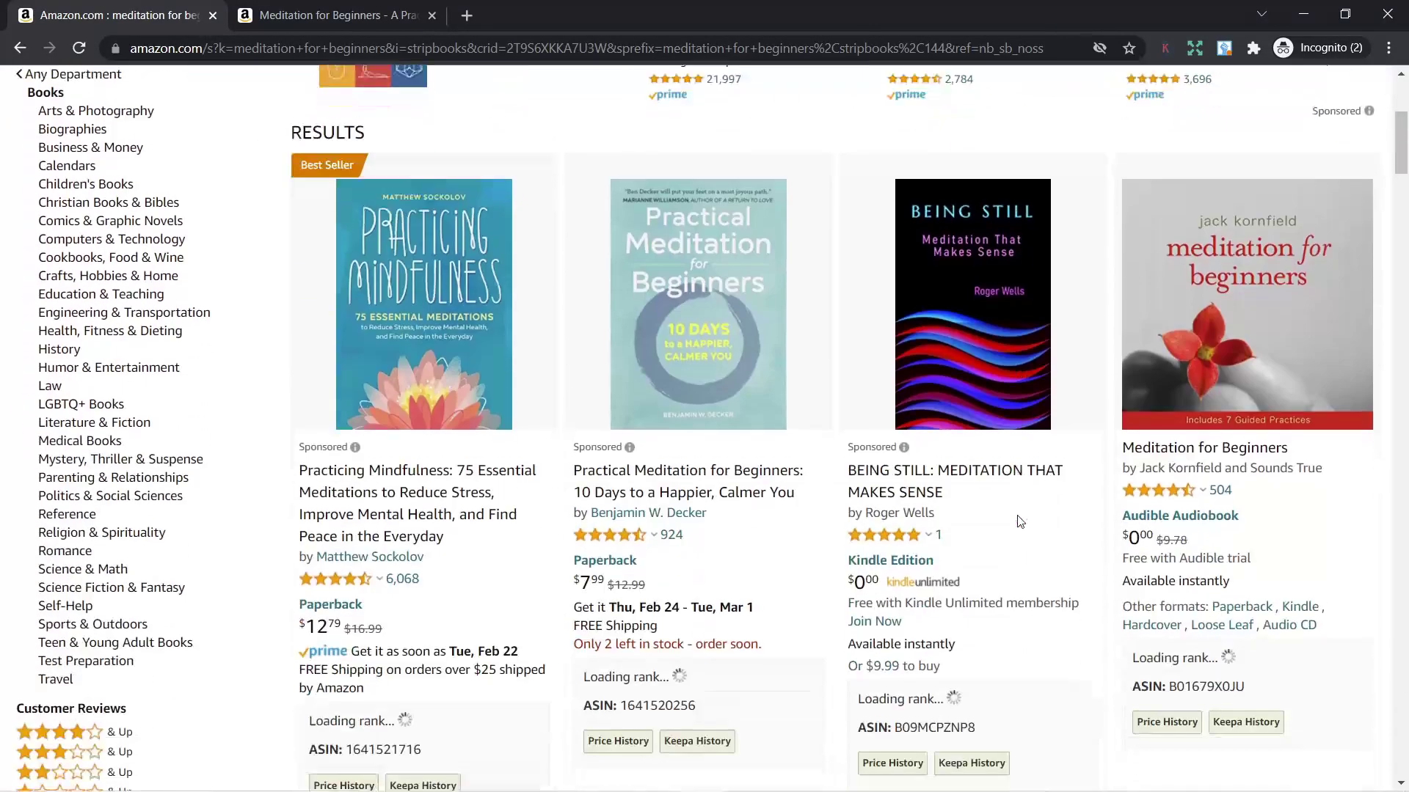
scroll(1018, 516, "up", 5)
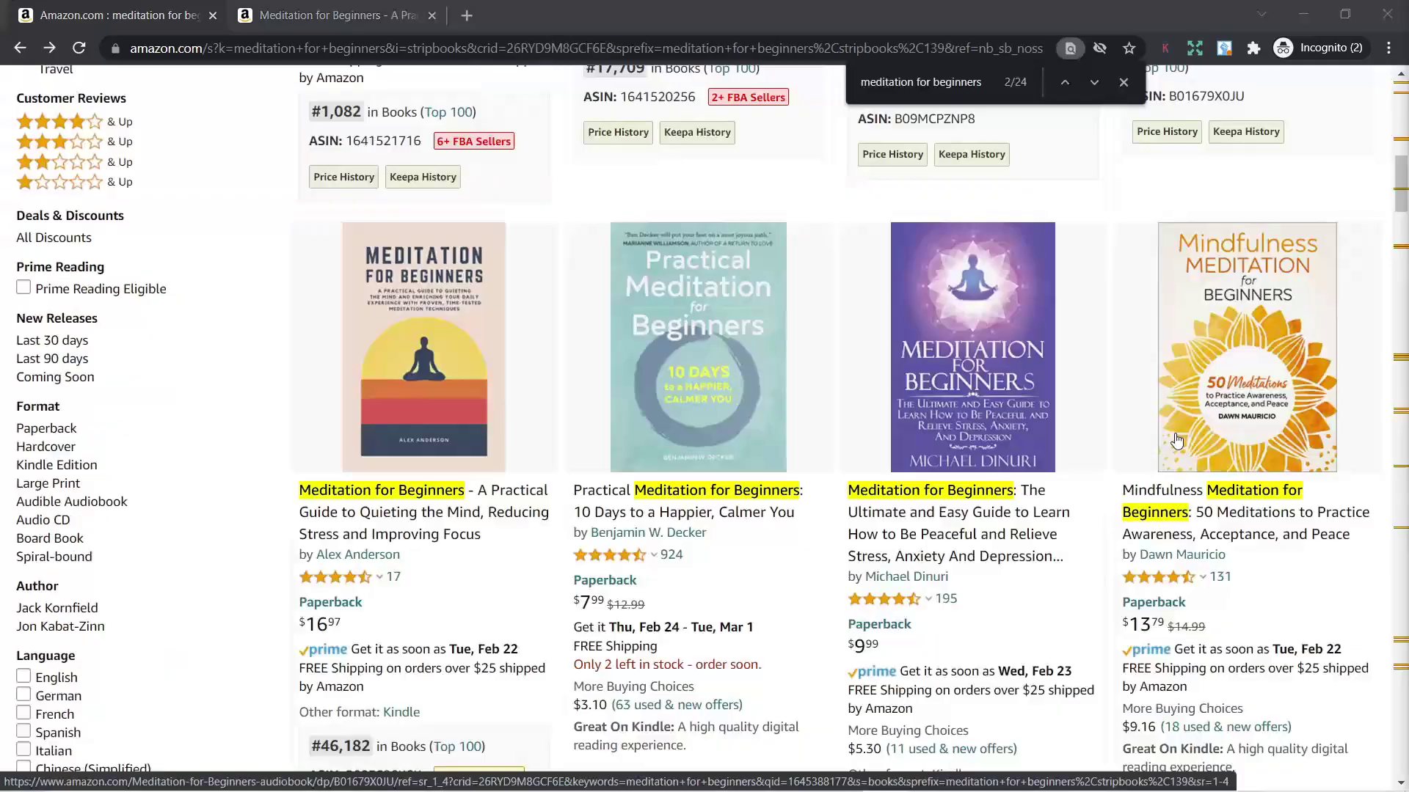
scroll(908, 415, "down", 2)
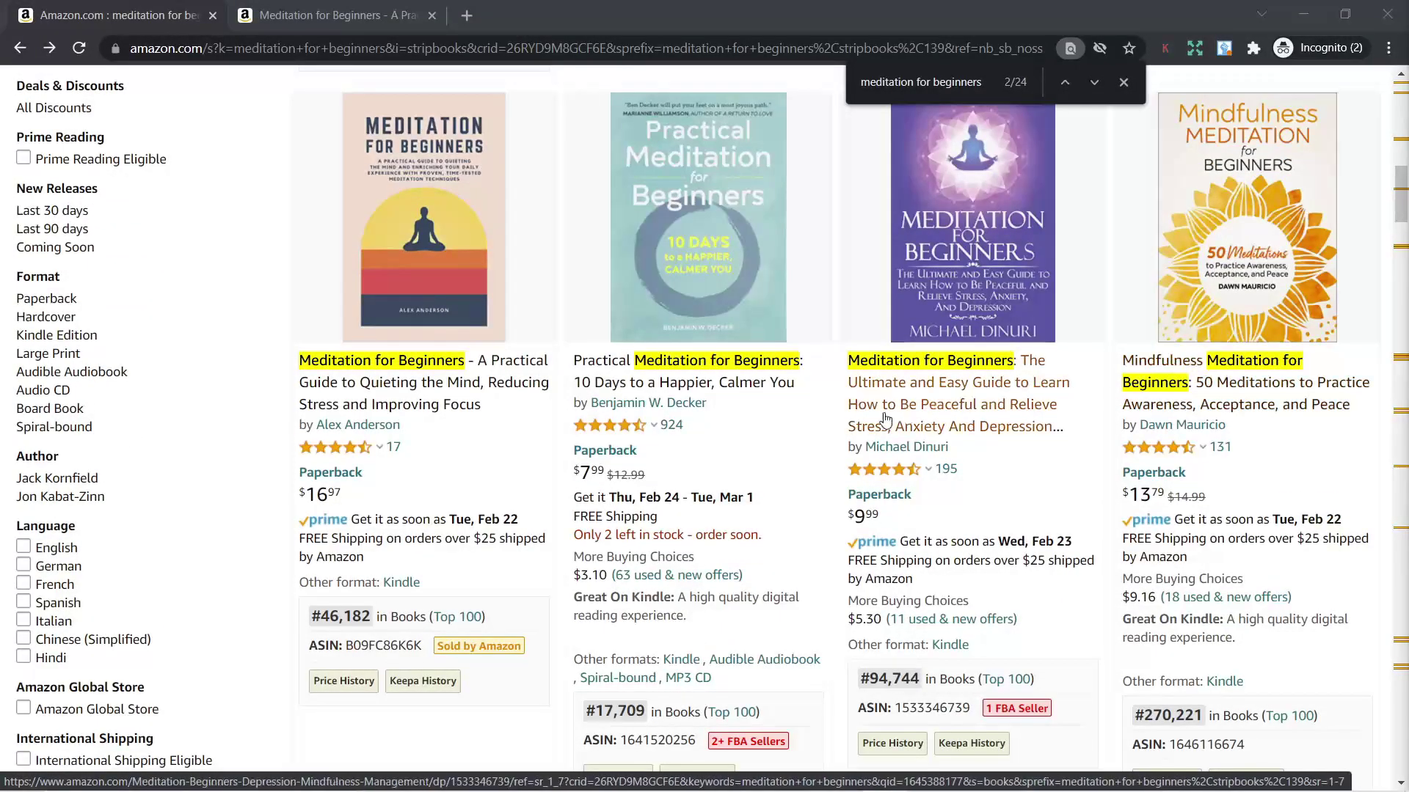
scroll(908, 414, "down", 7)
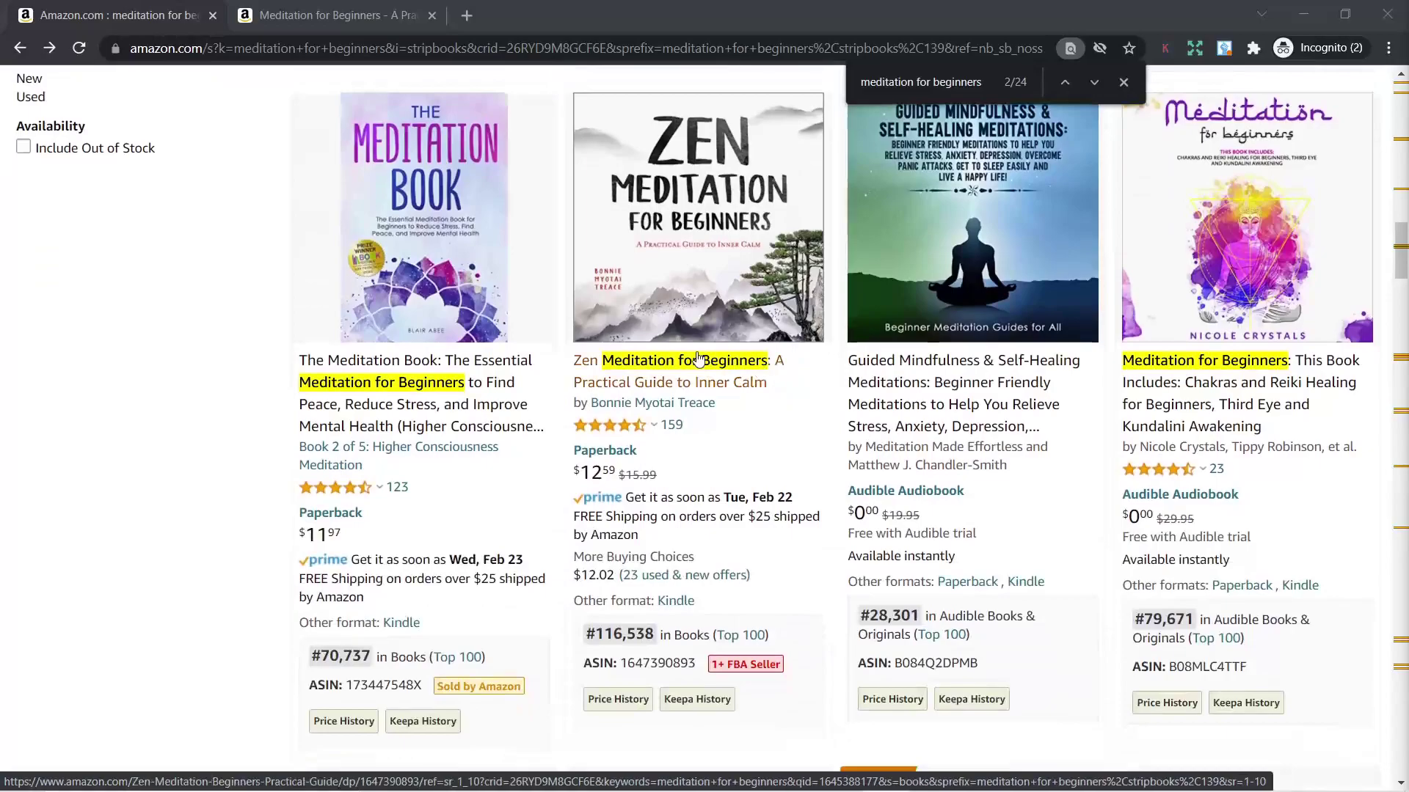
scroll(1150, 446, "down", 6)
scroll(1150, 445, "down", 15)
scroll(1149, 445, "down", 6)
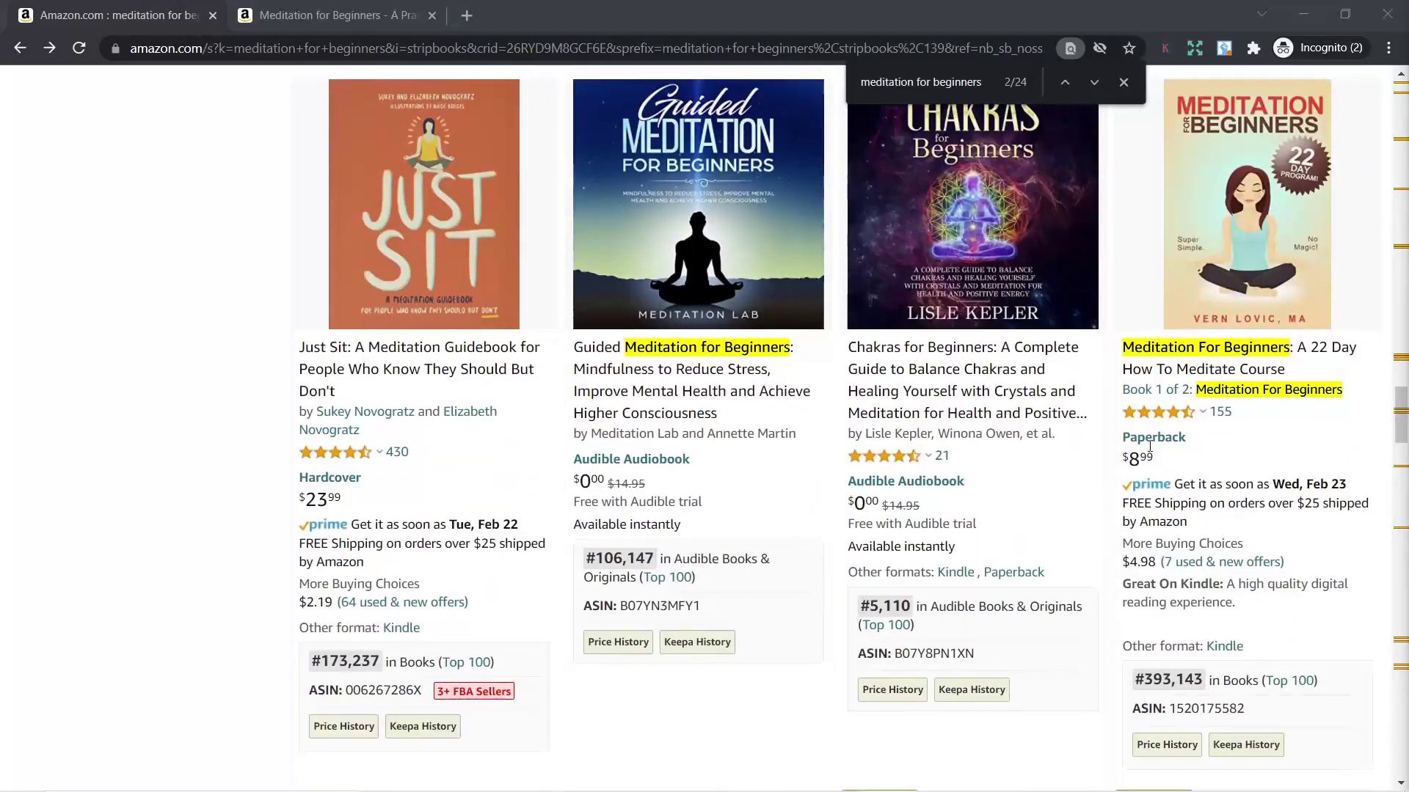
scroll(1150, 446, "down", 14)
scroll(1149, 445, "down", 7)
scroll(1150, 445, "up", 20)
scroll(1150, 445, "up", 20)
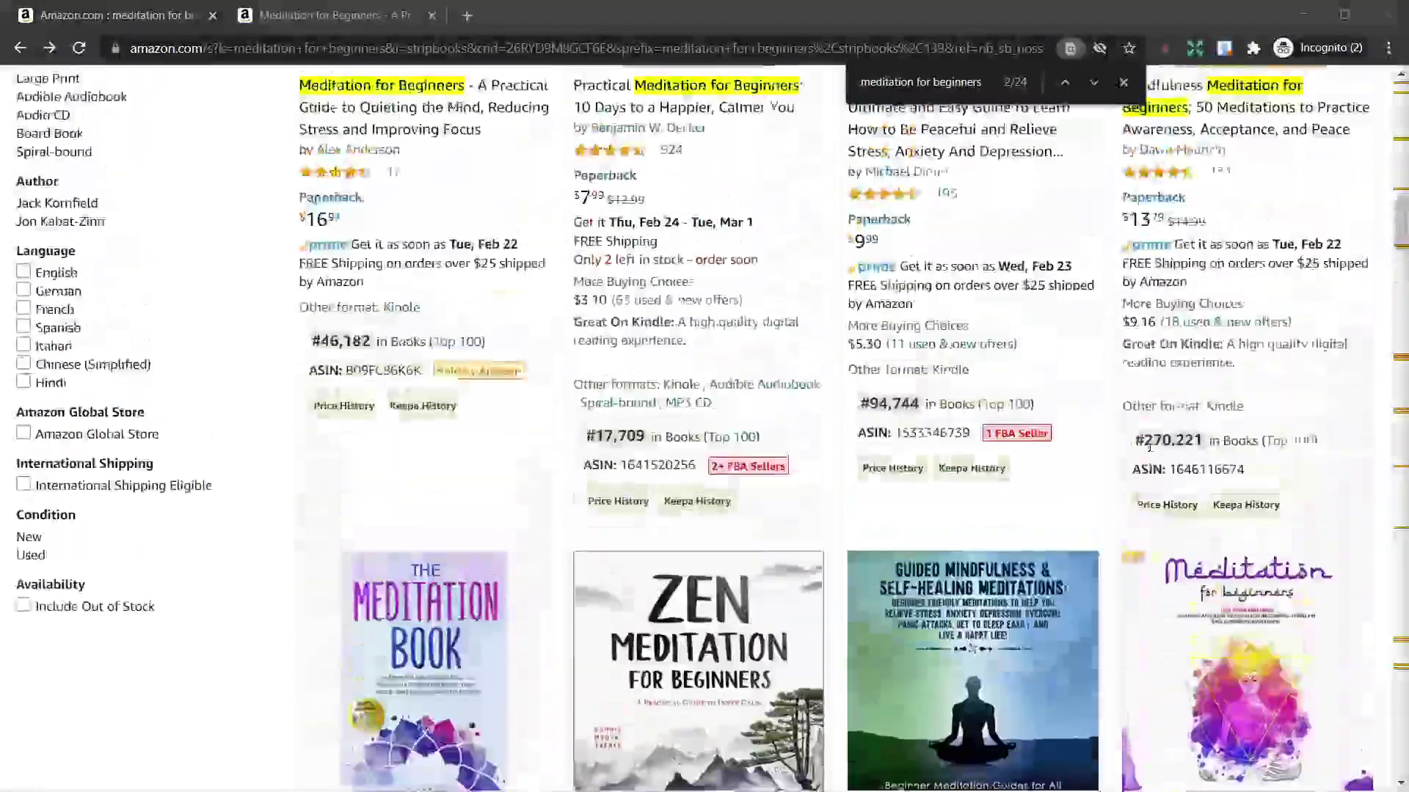
Copy the ISBN-13 number from the product details of the "Meditation for Beginners" book
scroll(1150, 445, "up", 6)
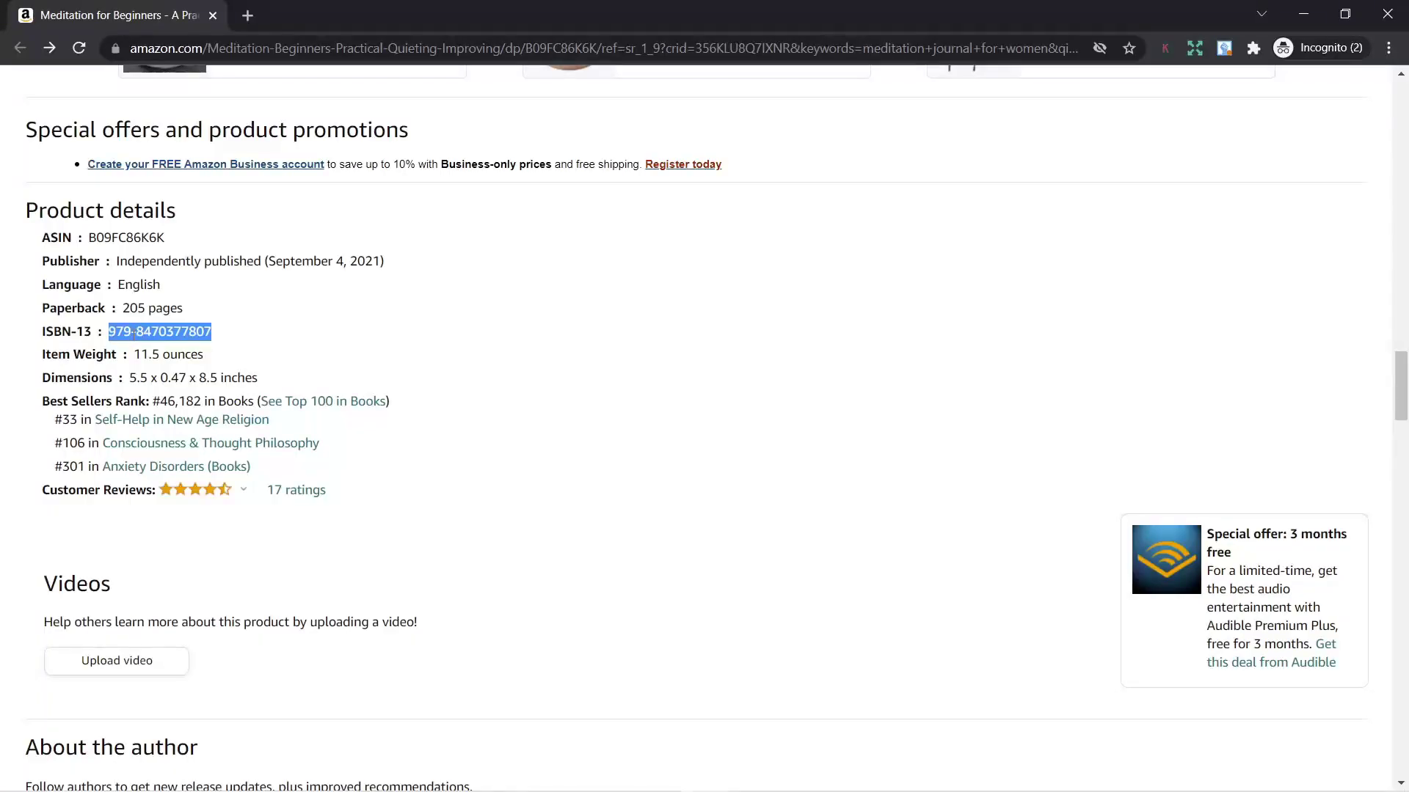
right_click(199, 334)
left_click(220, 344)
scroll(704, 396, "up", 15)
scroll(548, 104, "up", 10)
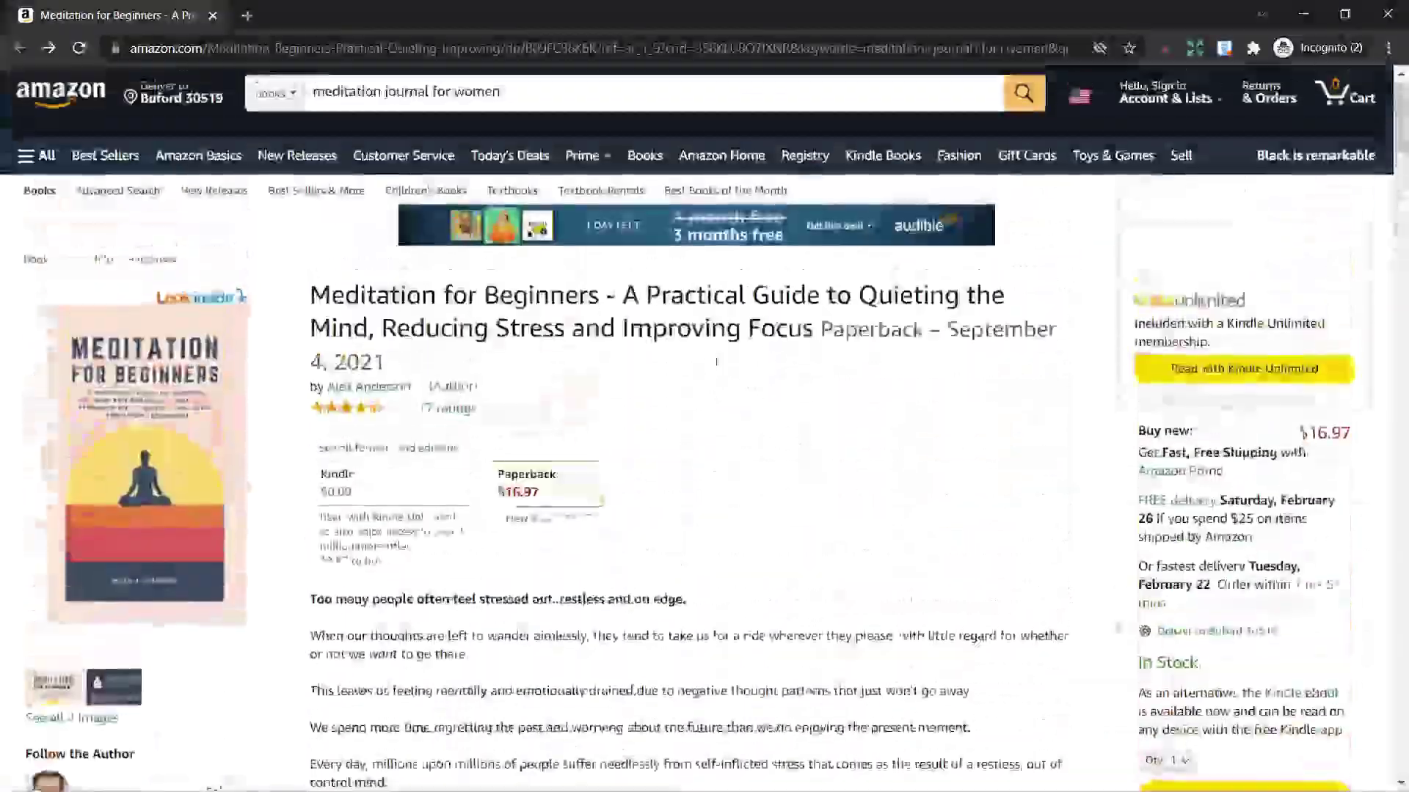
left_click(547, 104)
left_click_drag(548, 104, 312, 91)
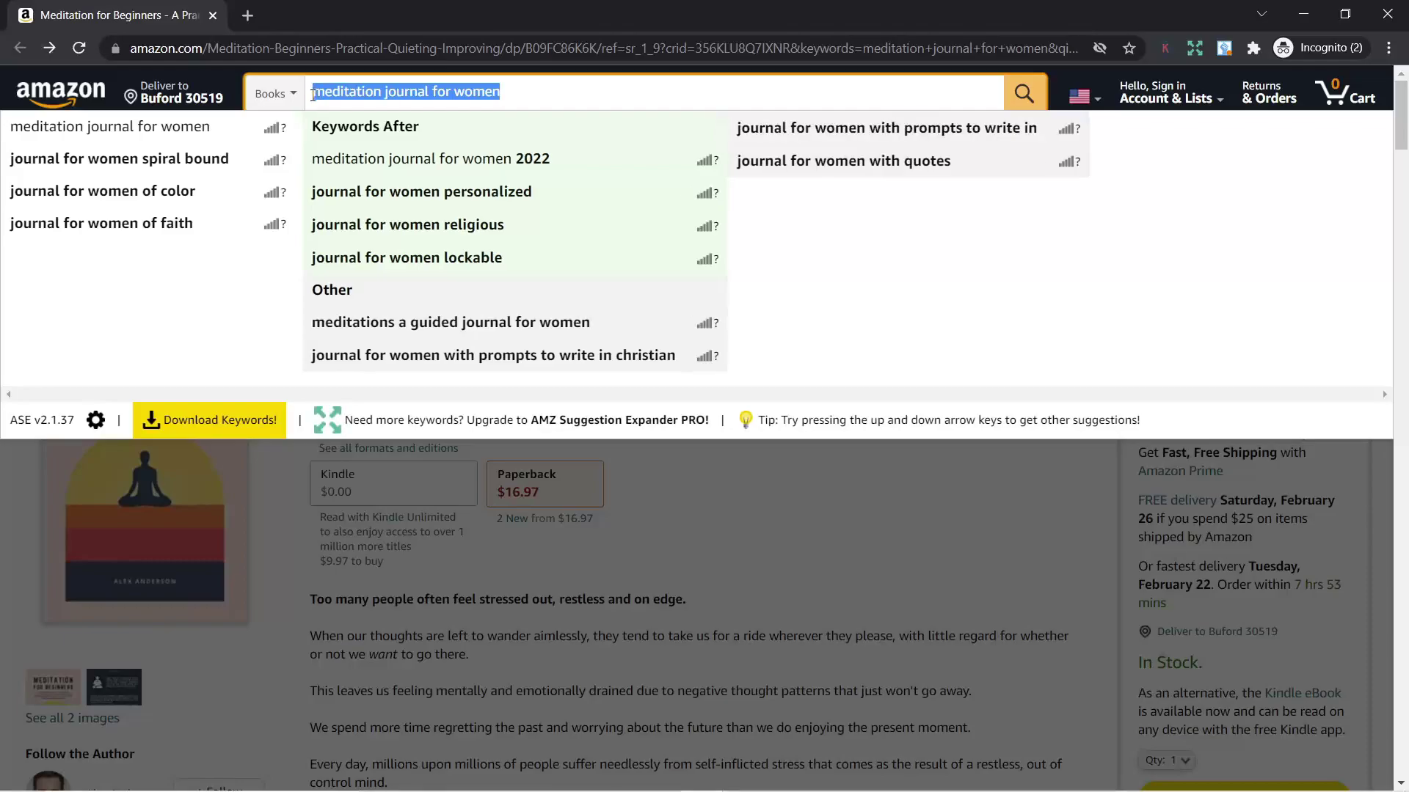
key("ctrl+v")
key("Return")
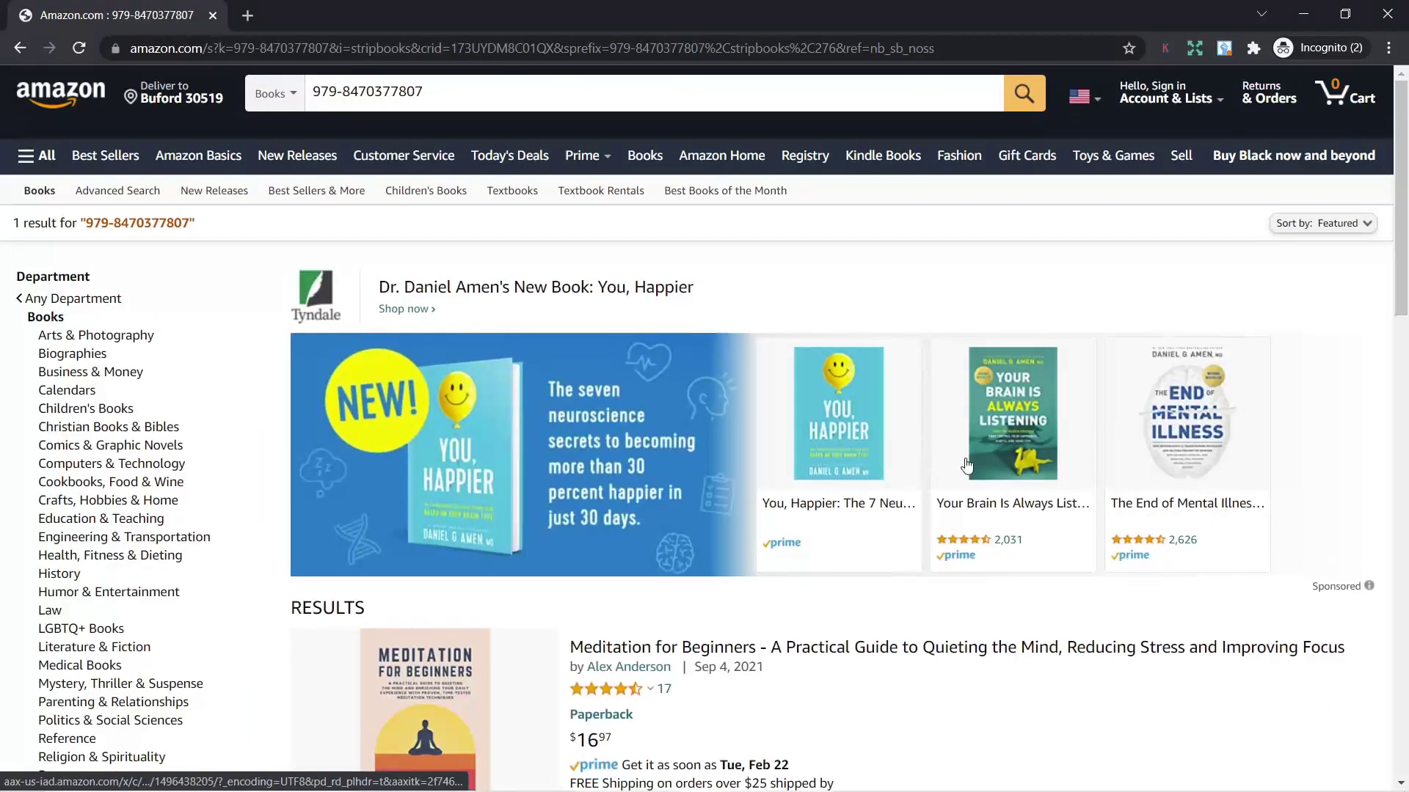
scroll(761, 284, "down", 6)
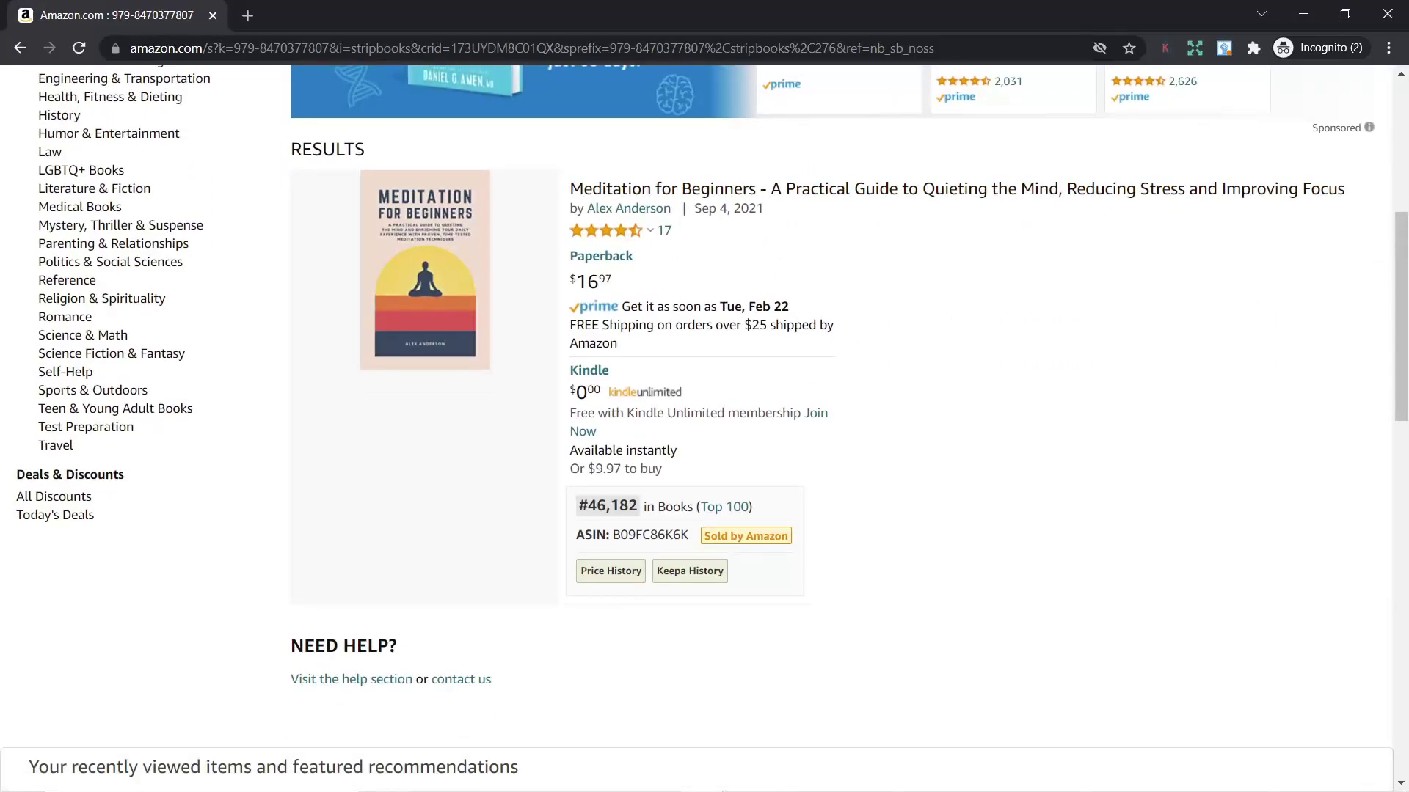
scroll(704, 425, "up", 6)
left_click(424, 92)
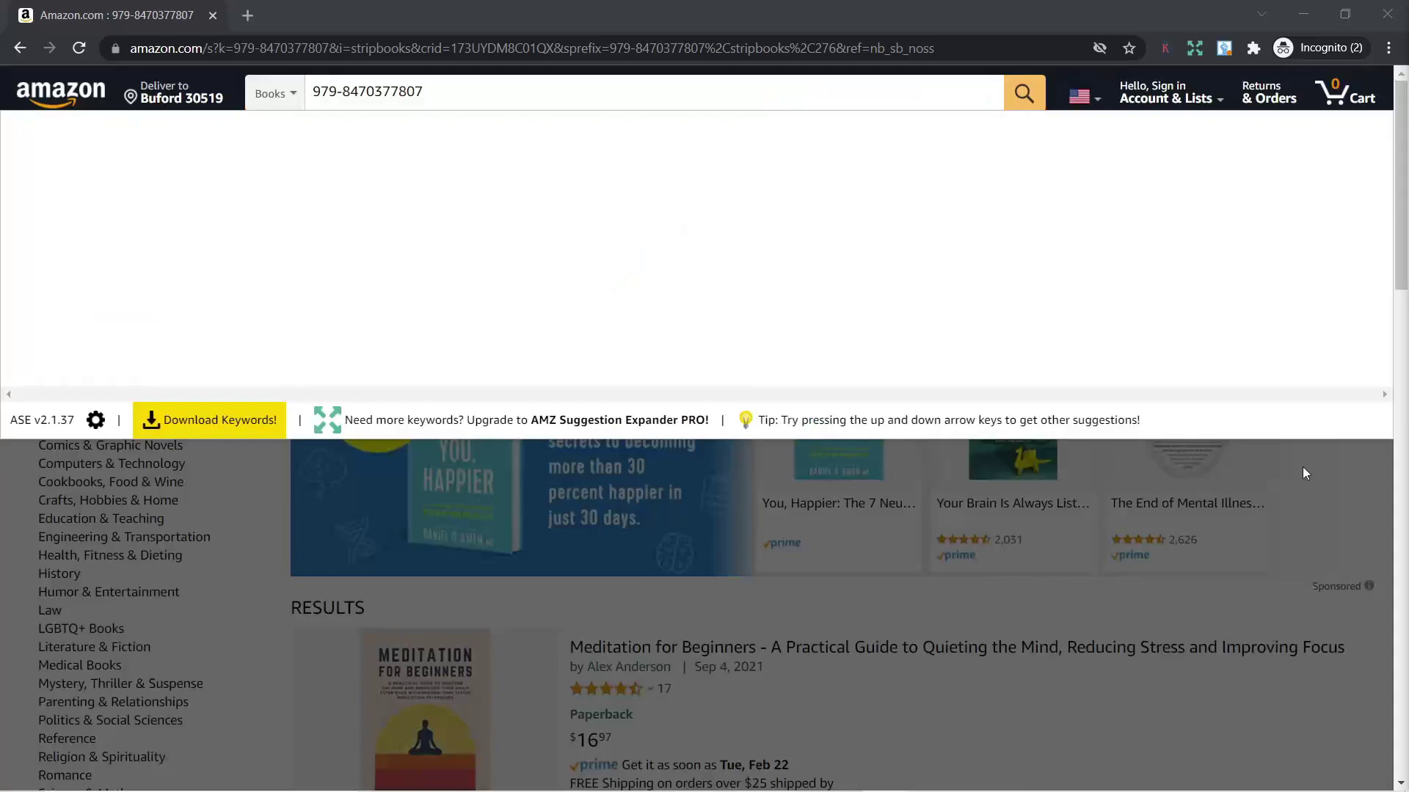
left_click(438, 85)
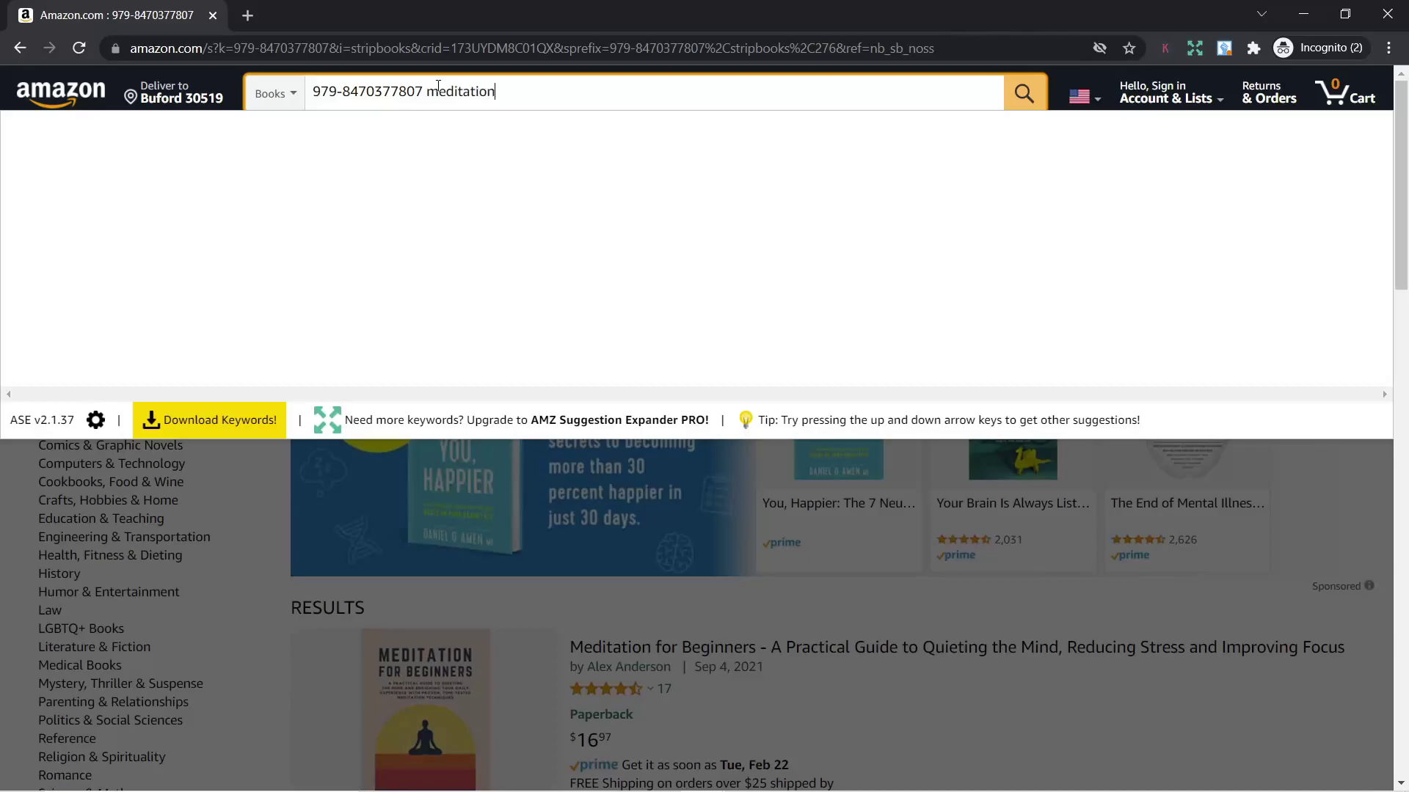
key("Return")
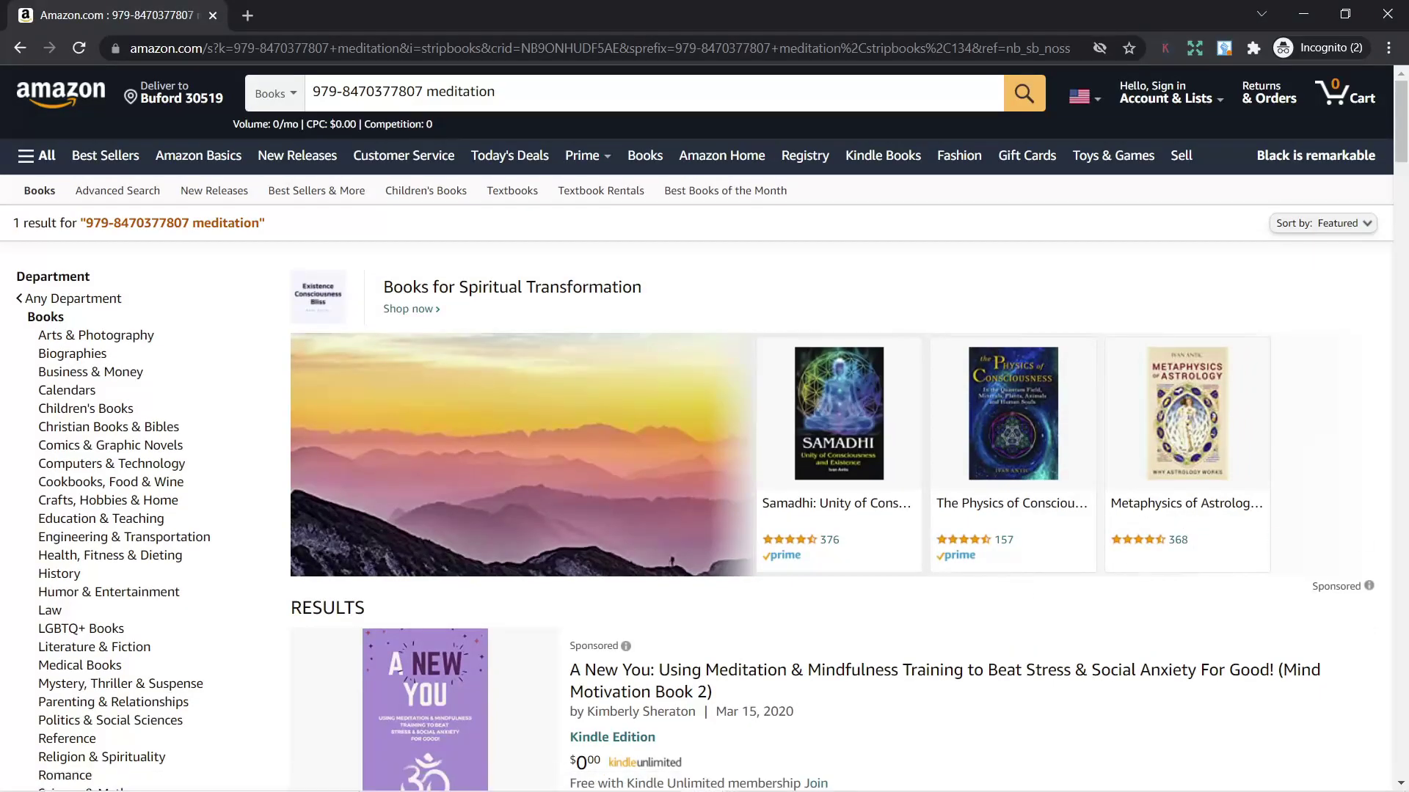
scroll(954, 594, "down", 15)
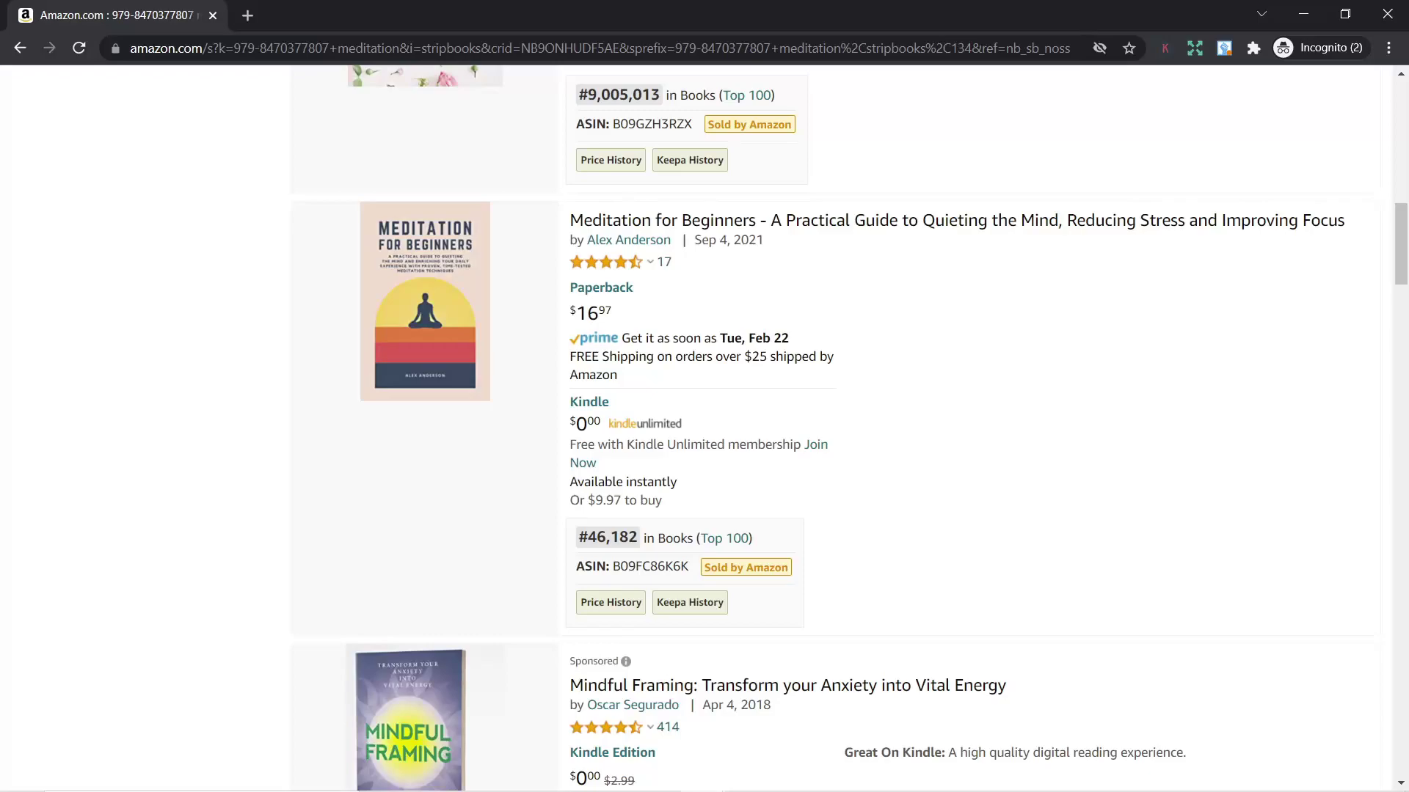
scroll(507, 293, "up", 15)
left_click(507, 93)
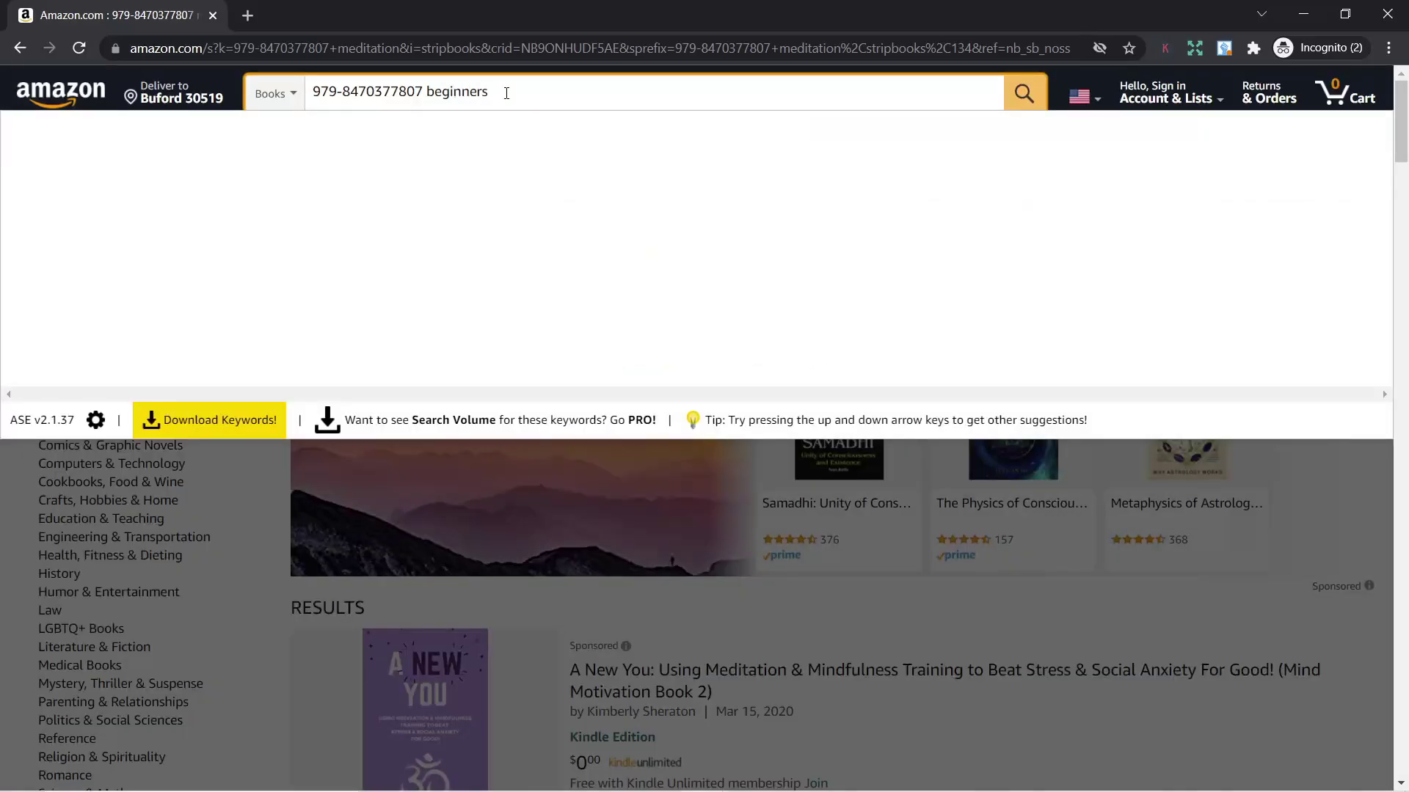
key("Return")
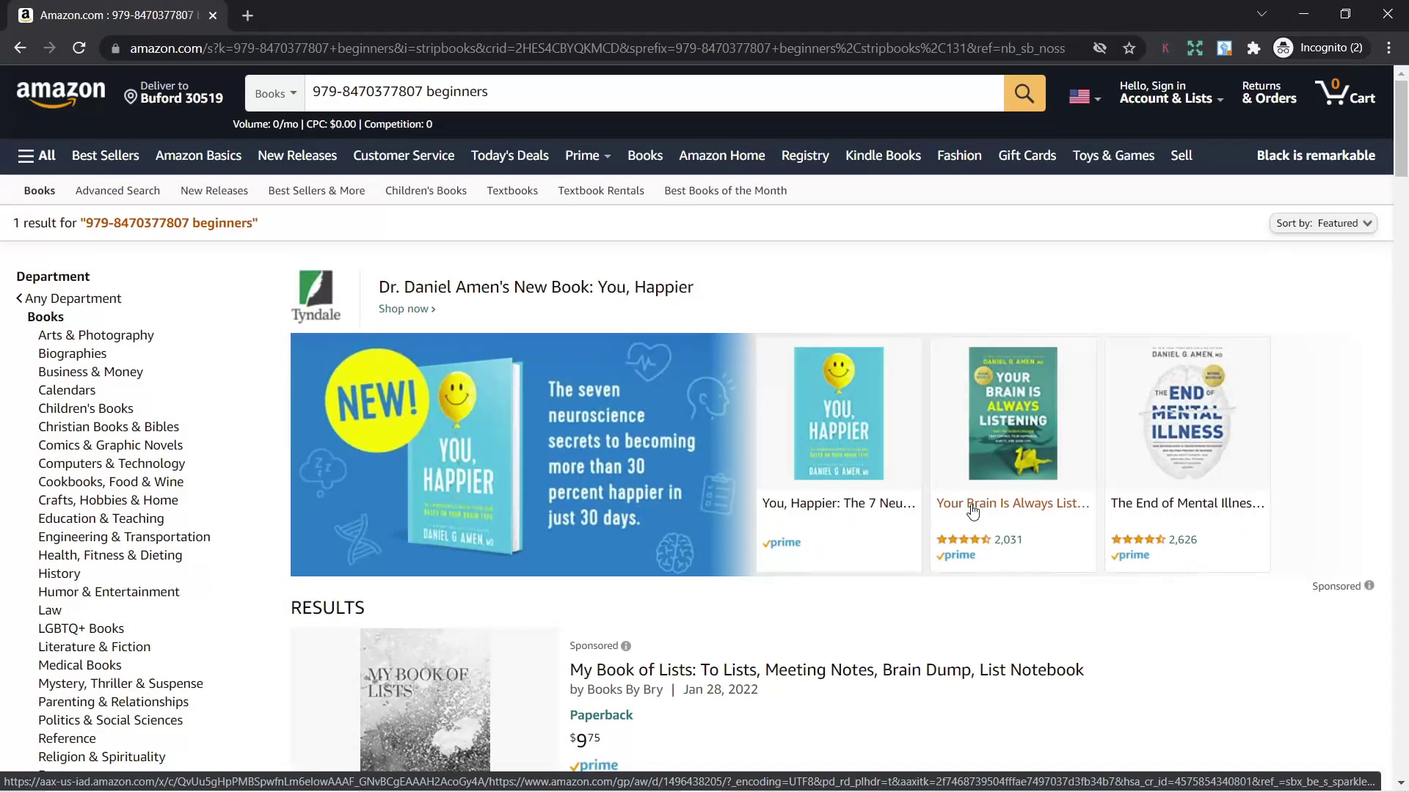
scroll(949, 499, "down", 15)
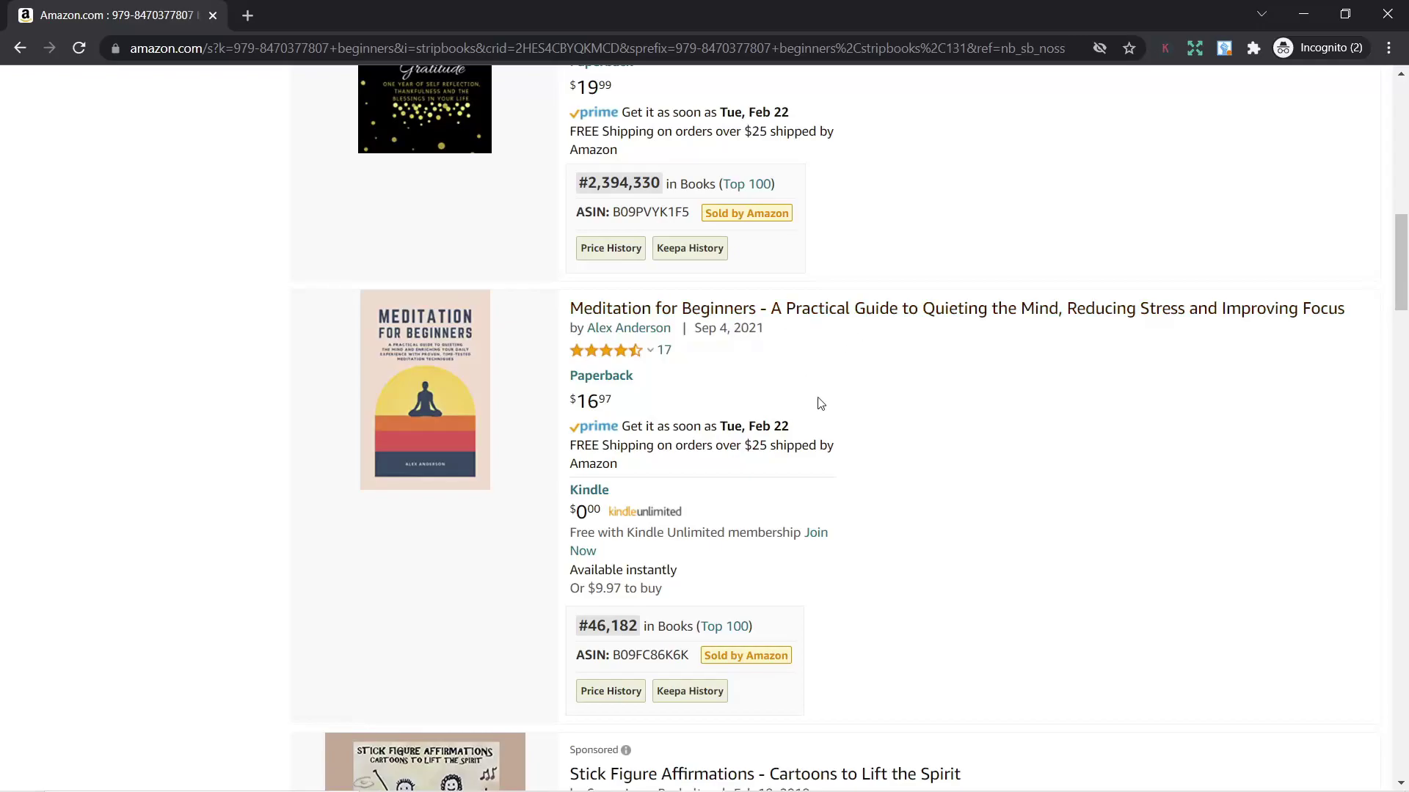
scroll(918, 417, "up", 15)
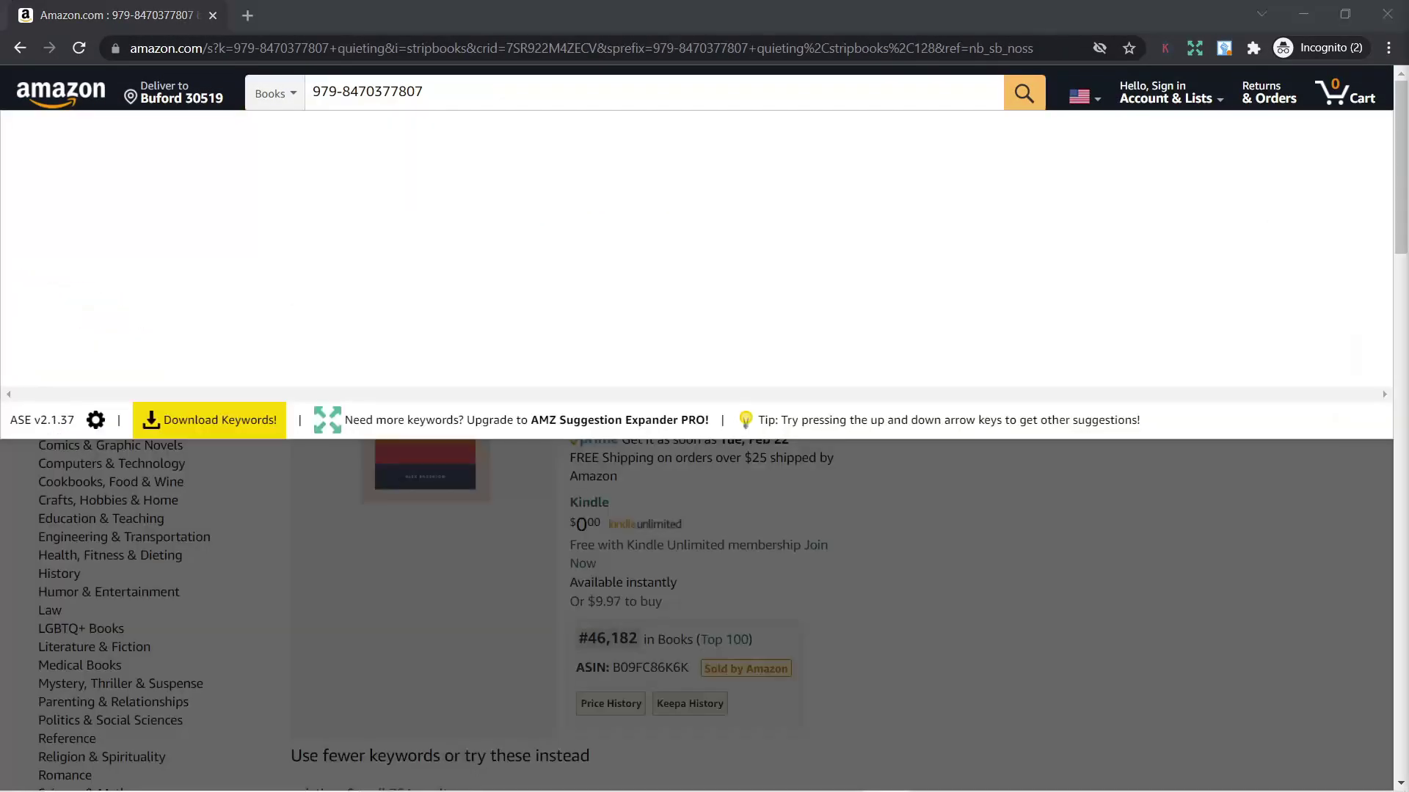
left_click(457, 97)
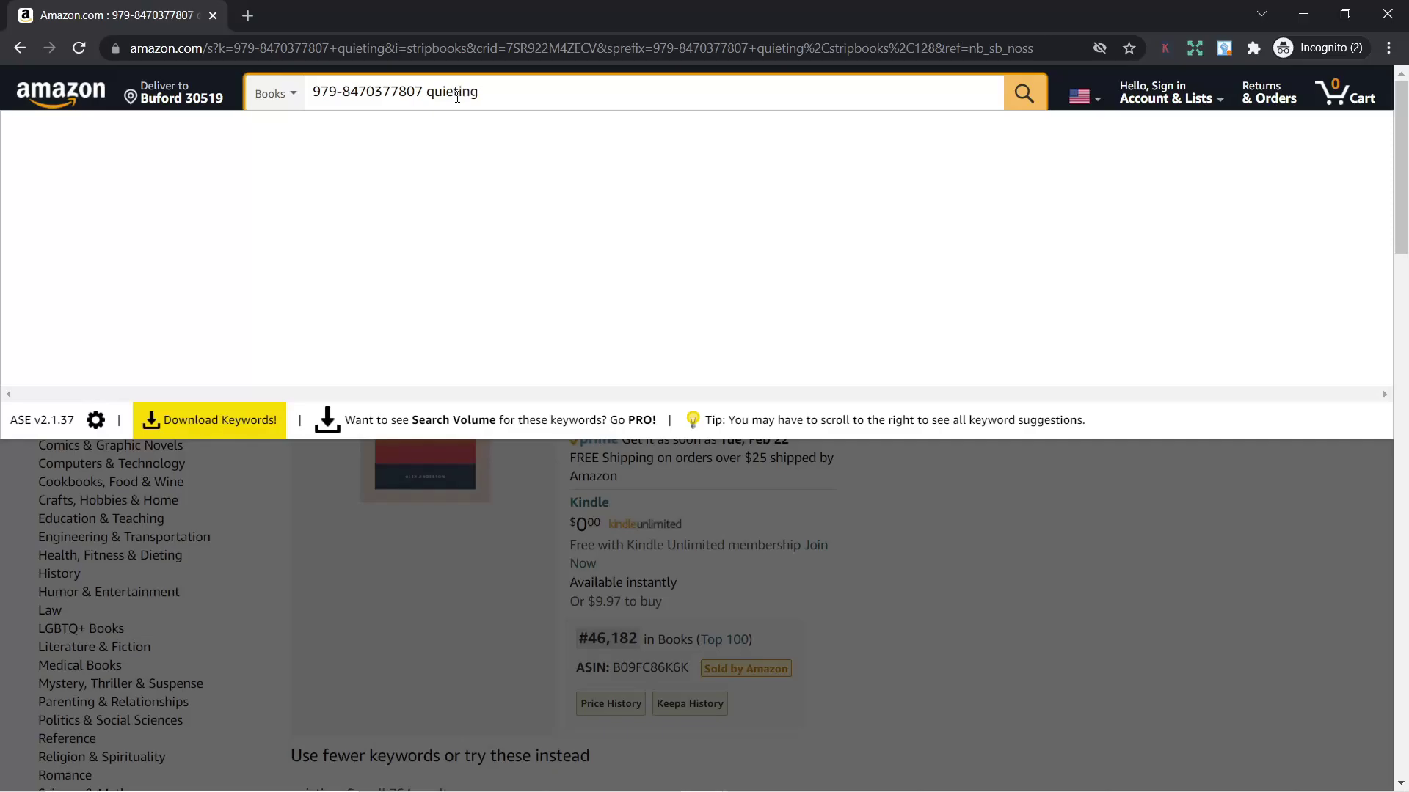
key("Return")
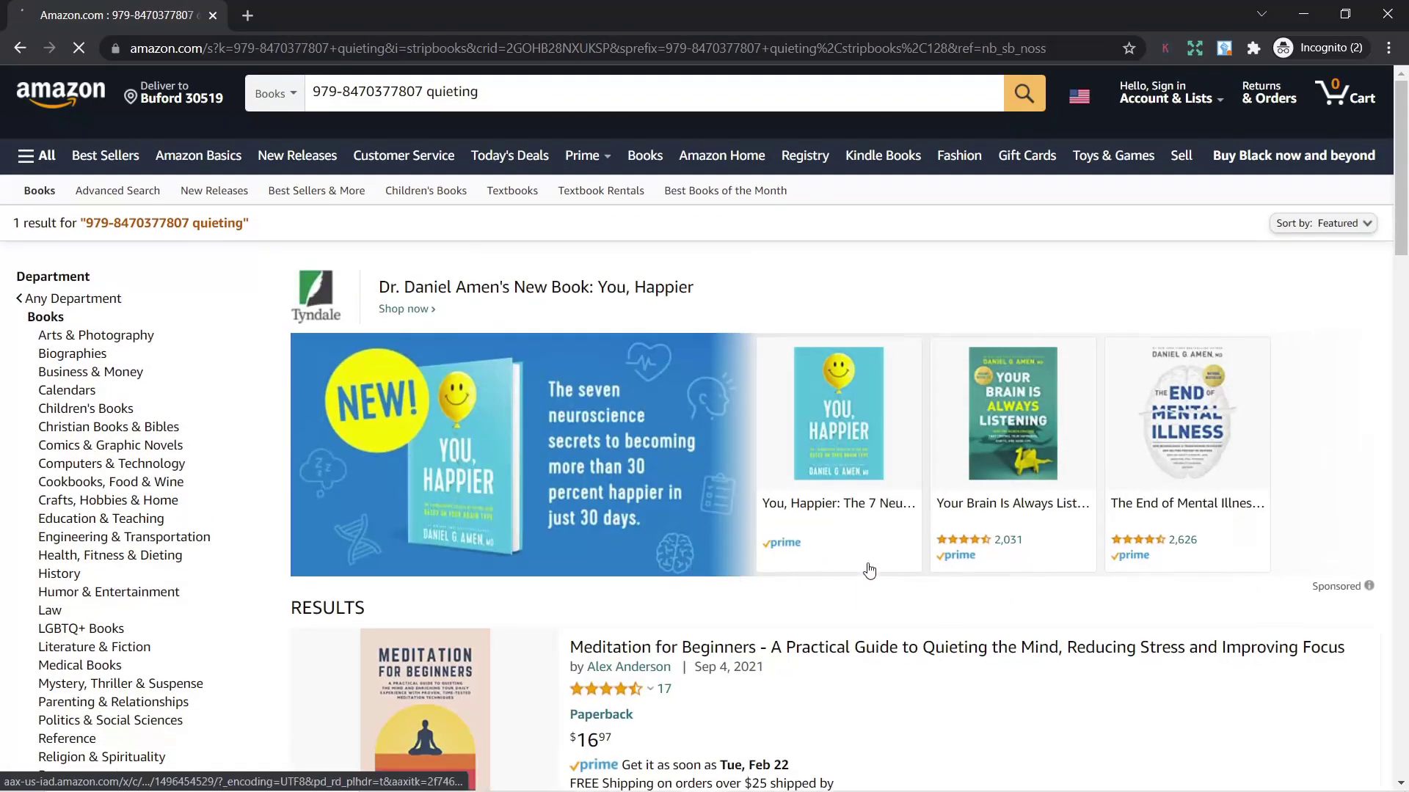
scroll(862, 571, "down", 5)
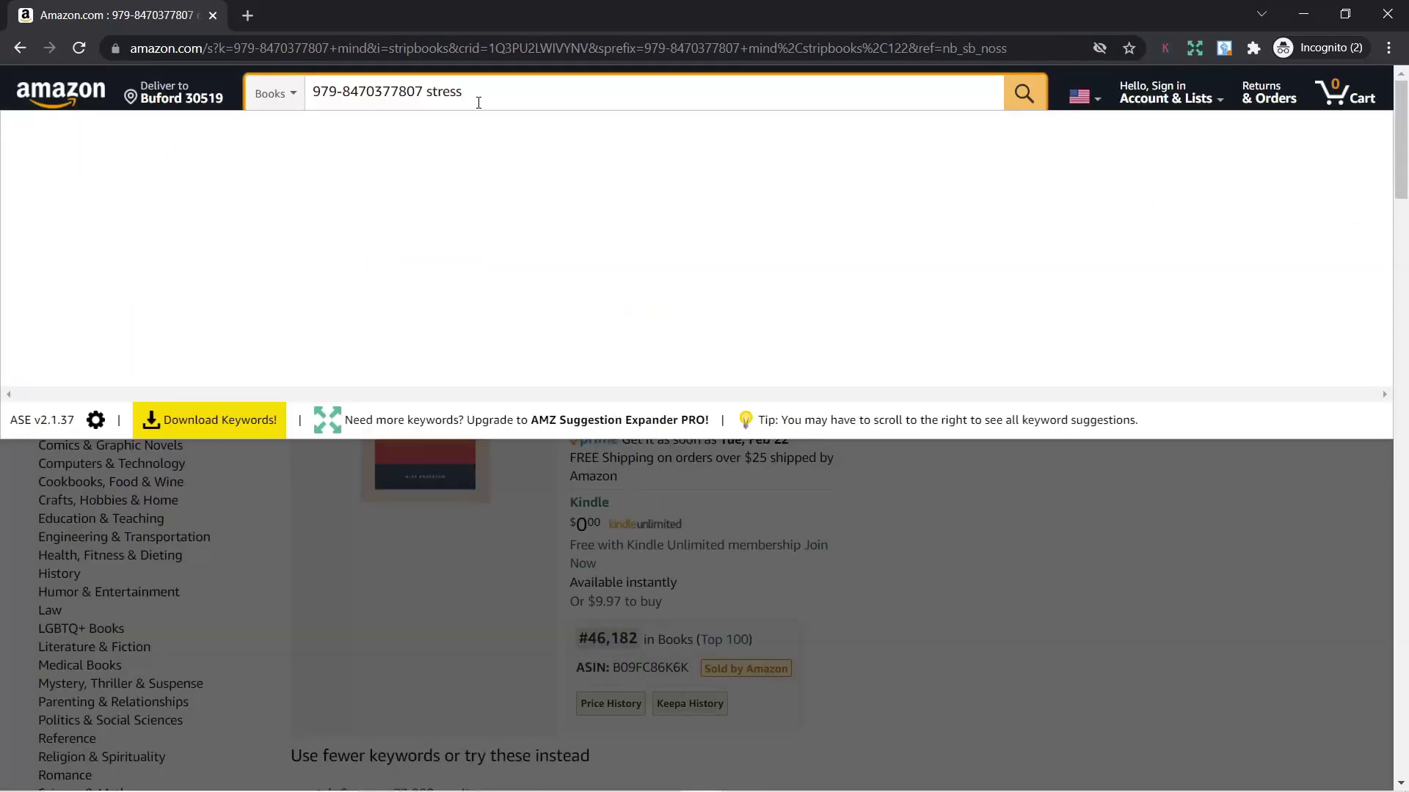
key("Return")
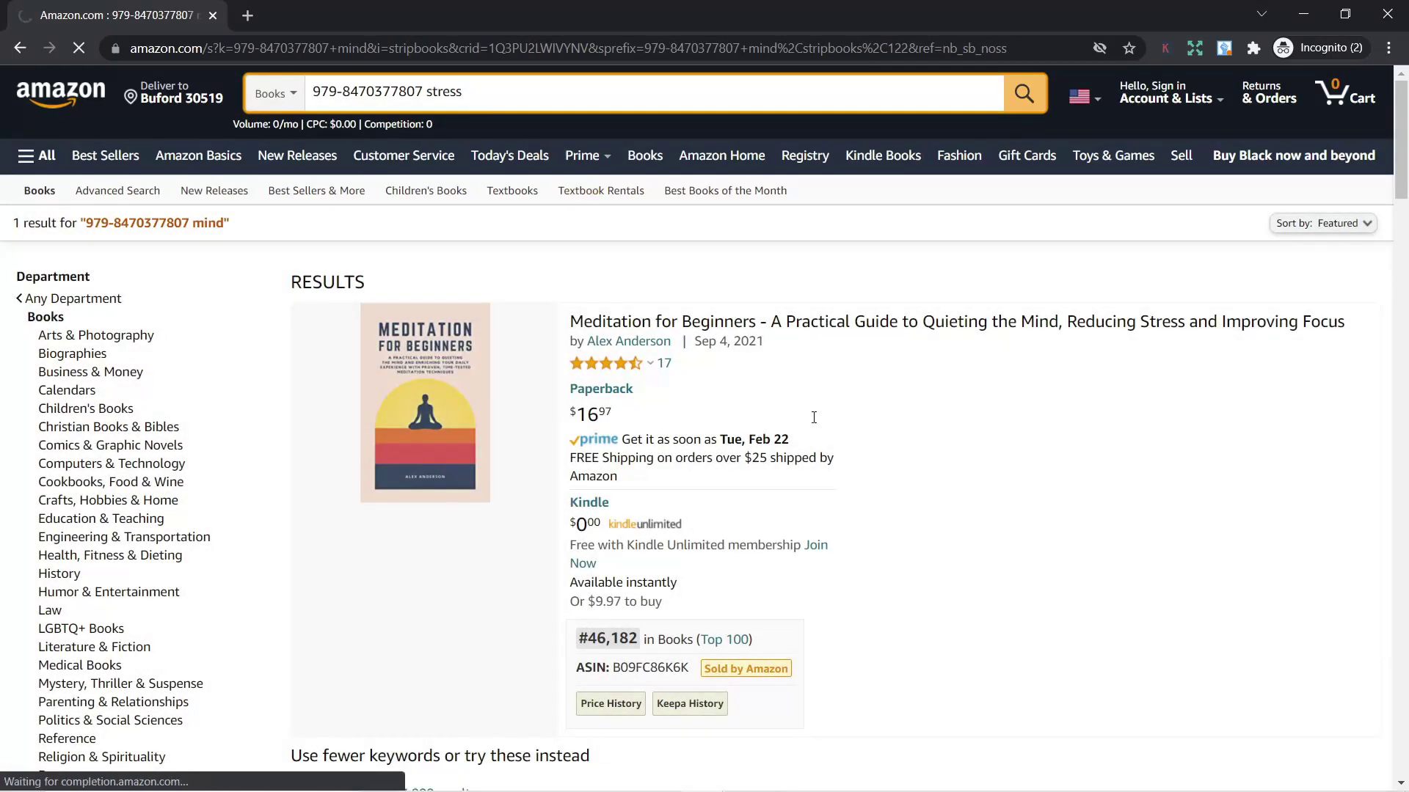
key("ctrl+BackSpace")
type("focu")
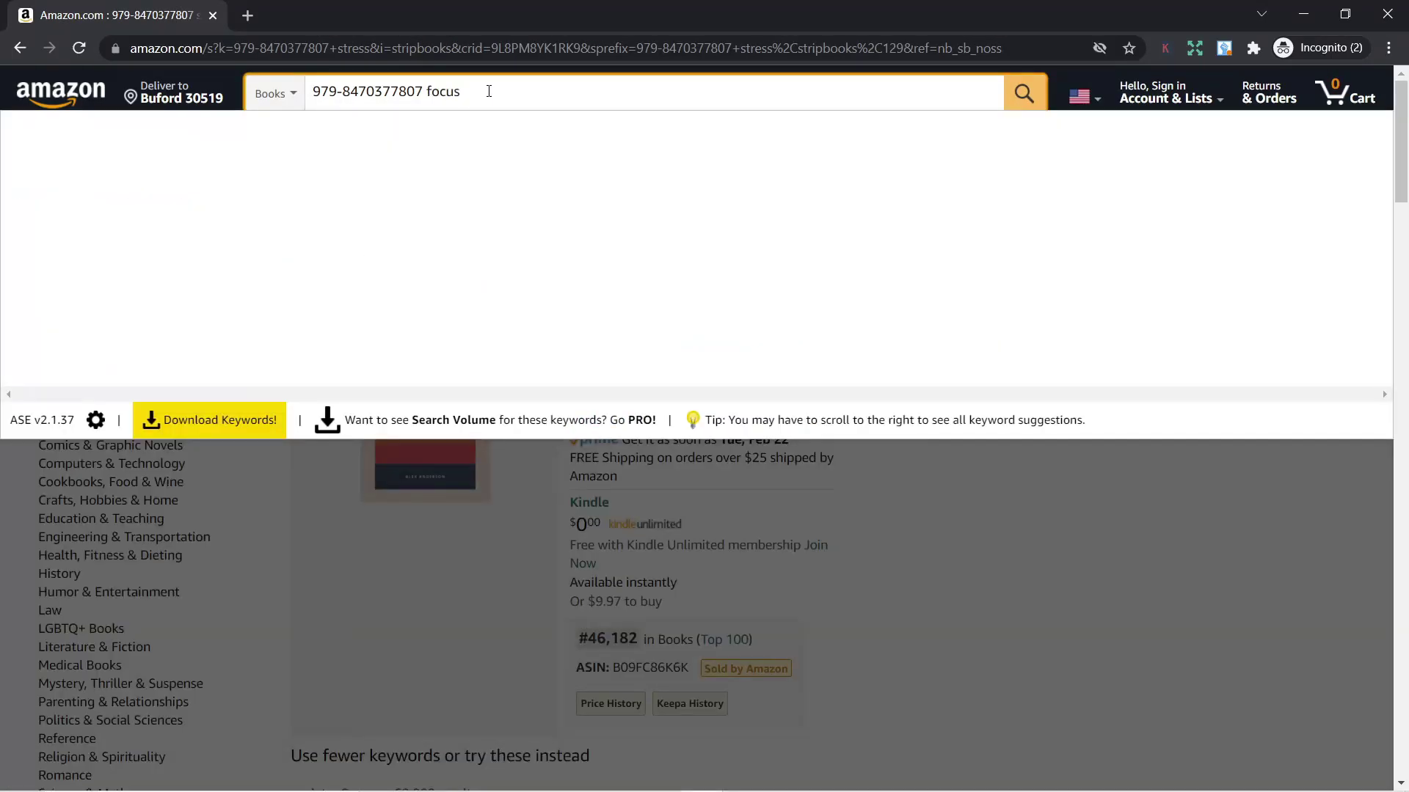
type("s")
key("Return")
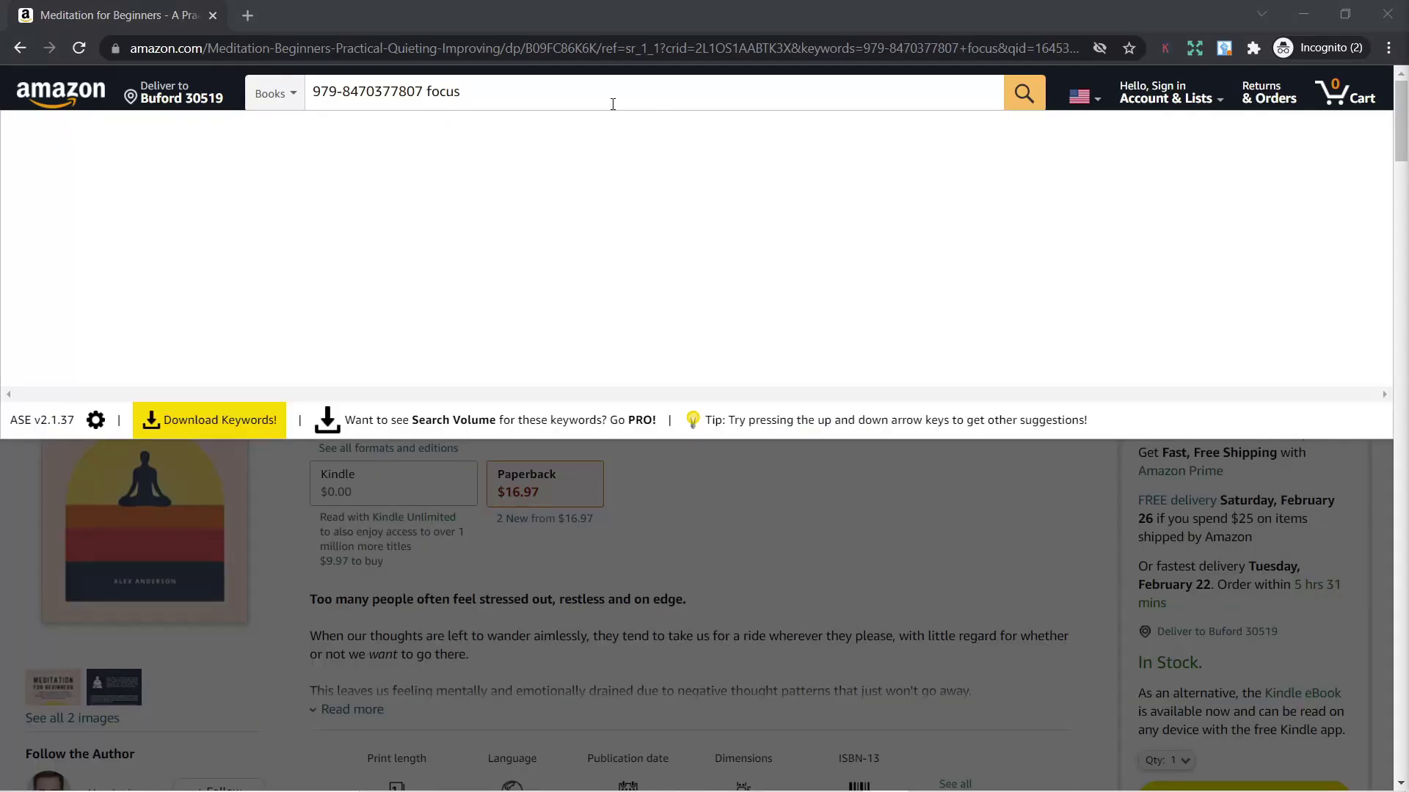
left_click(776, 470)
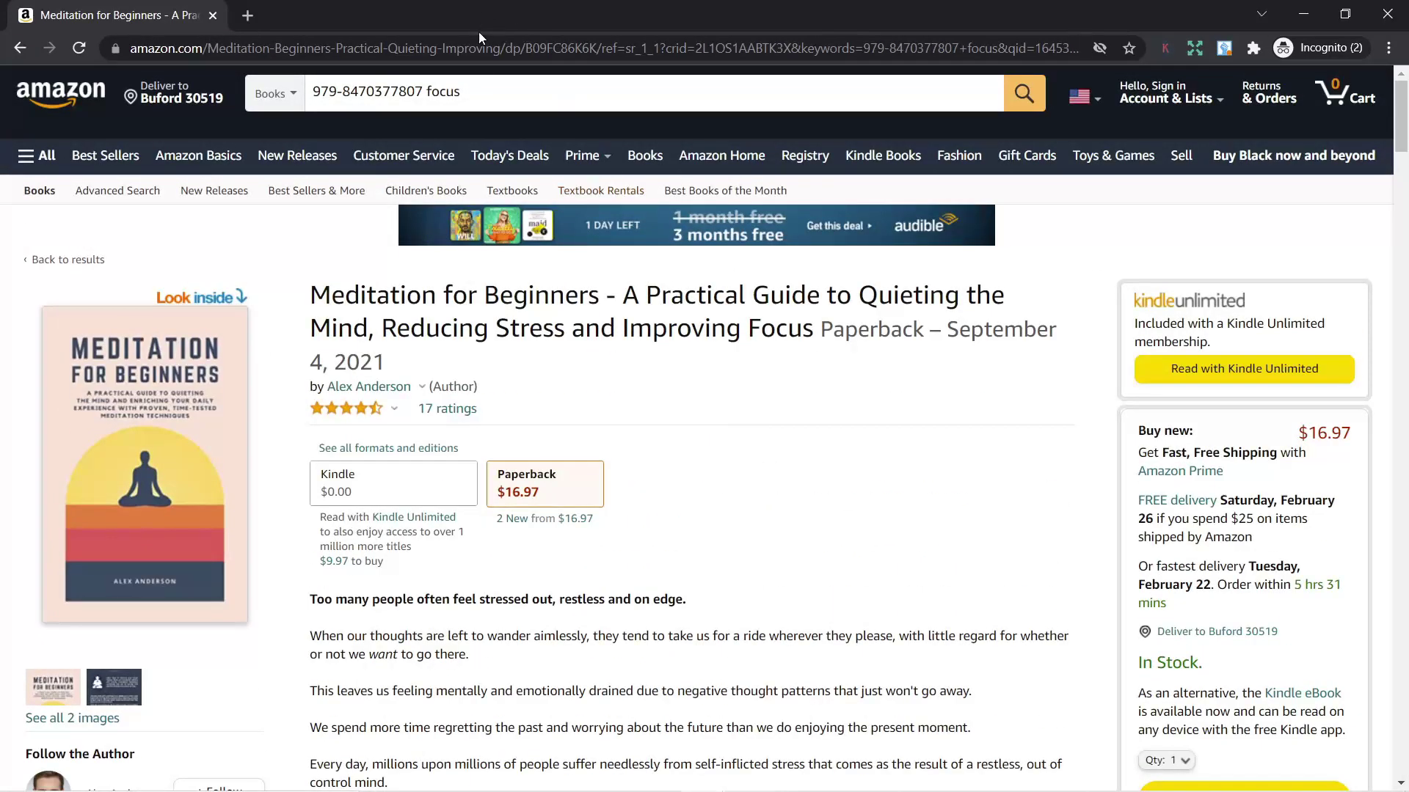
left_click(469, 99)
key("BackSpace")
key("BackSpace")
key("BackSpace")
key("BackSpace")
key("BackSpace")
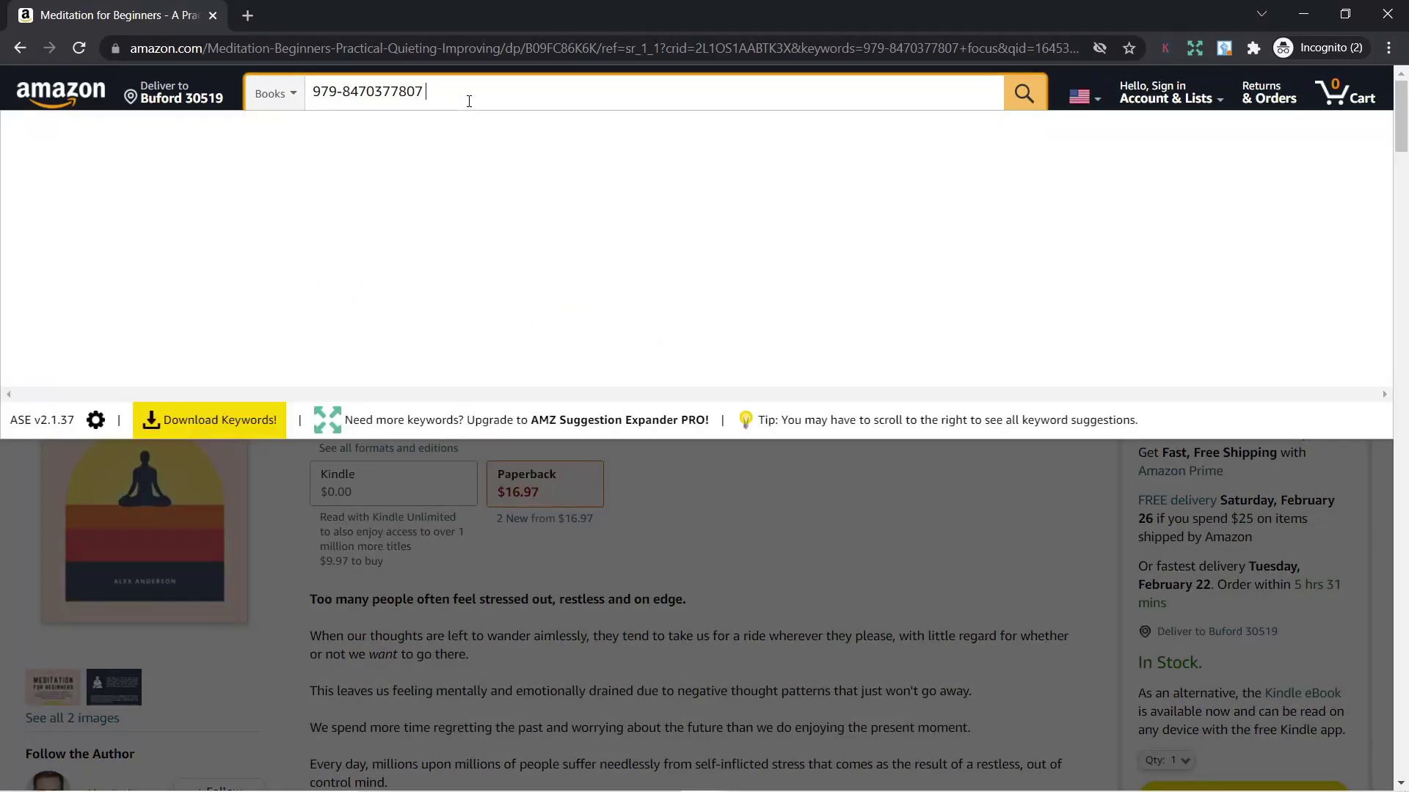
type("me")
key("Return")
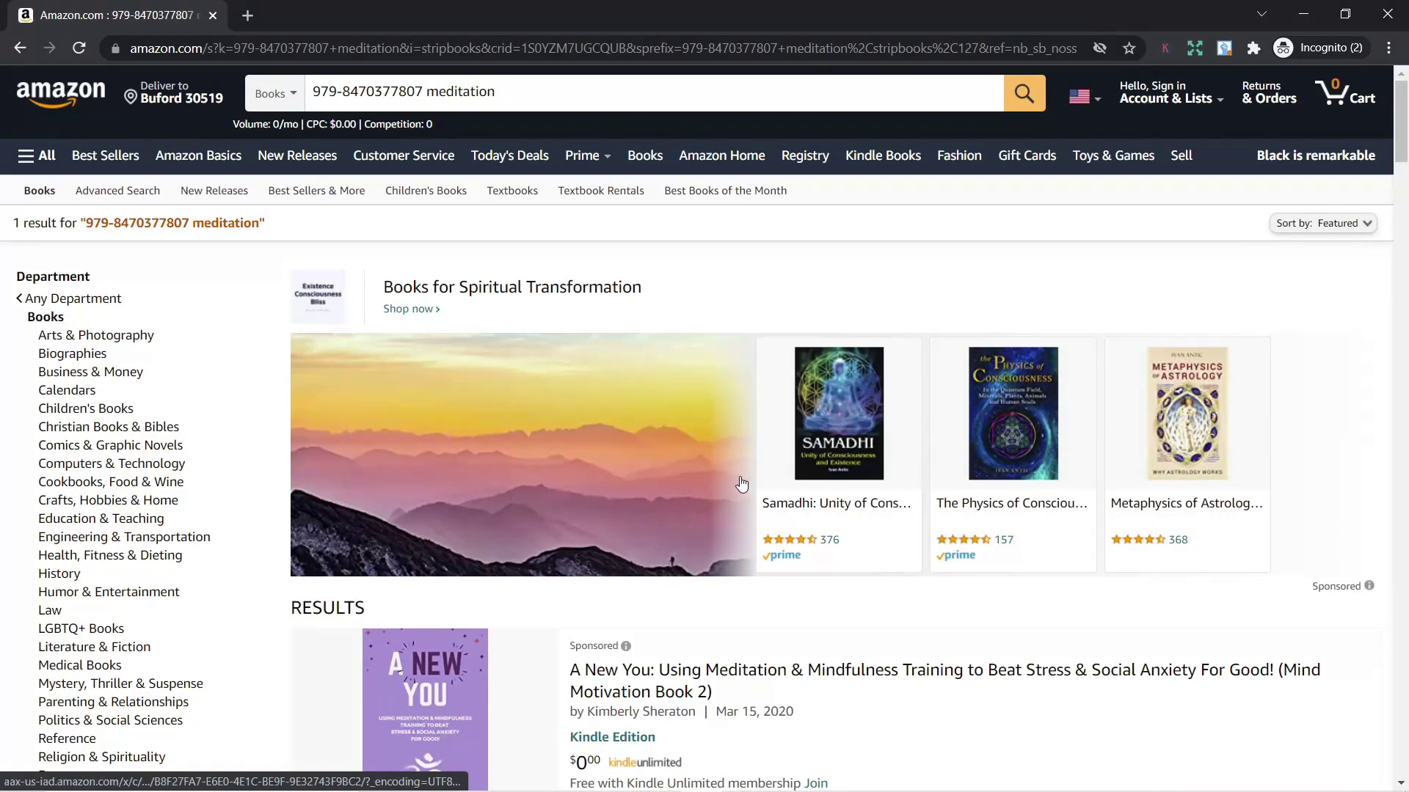
scroll(751, 478, "down", 10)
scroll(751, 478, "down", 3)
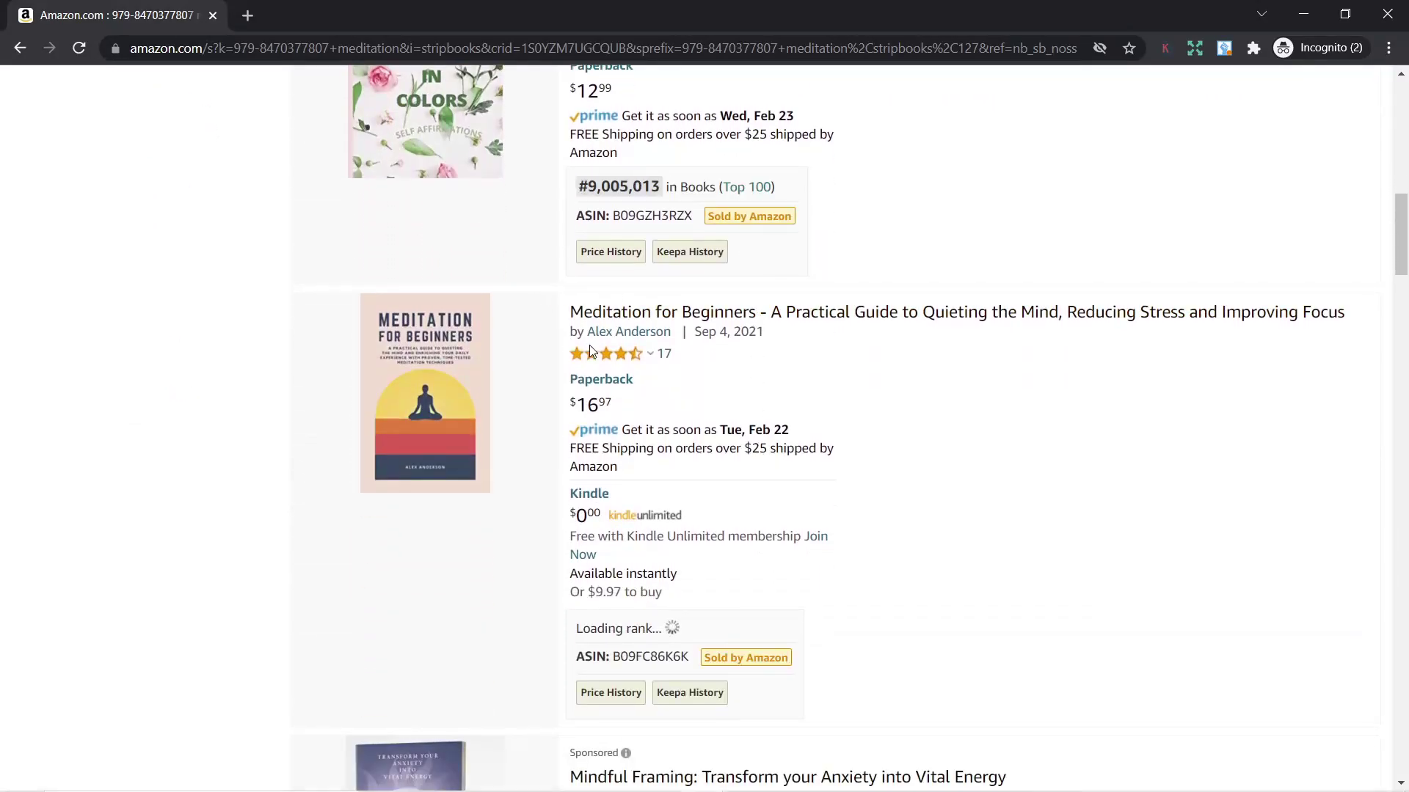
mouse_move(452, 405)
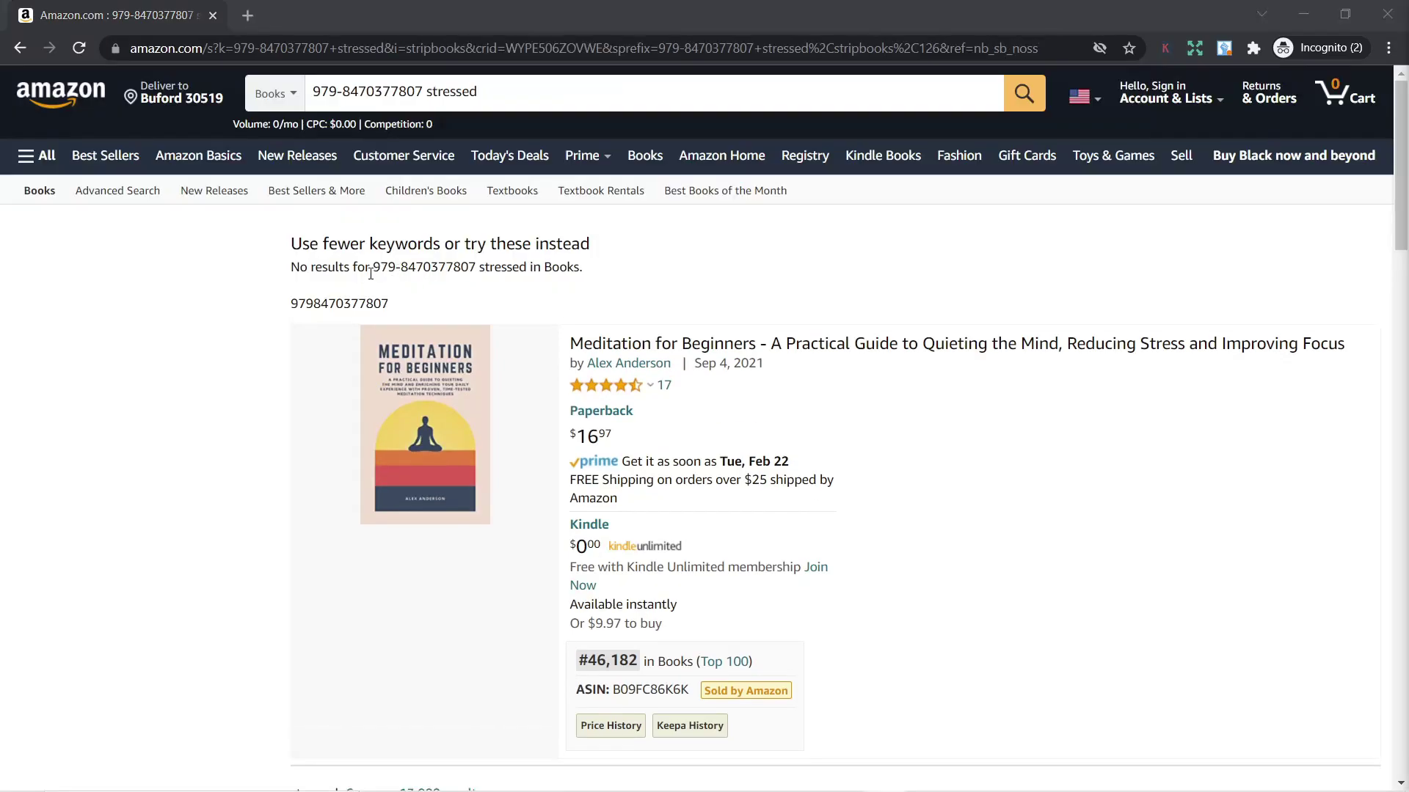
left_click_drag(283, 279, 331, 271)
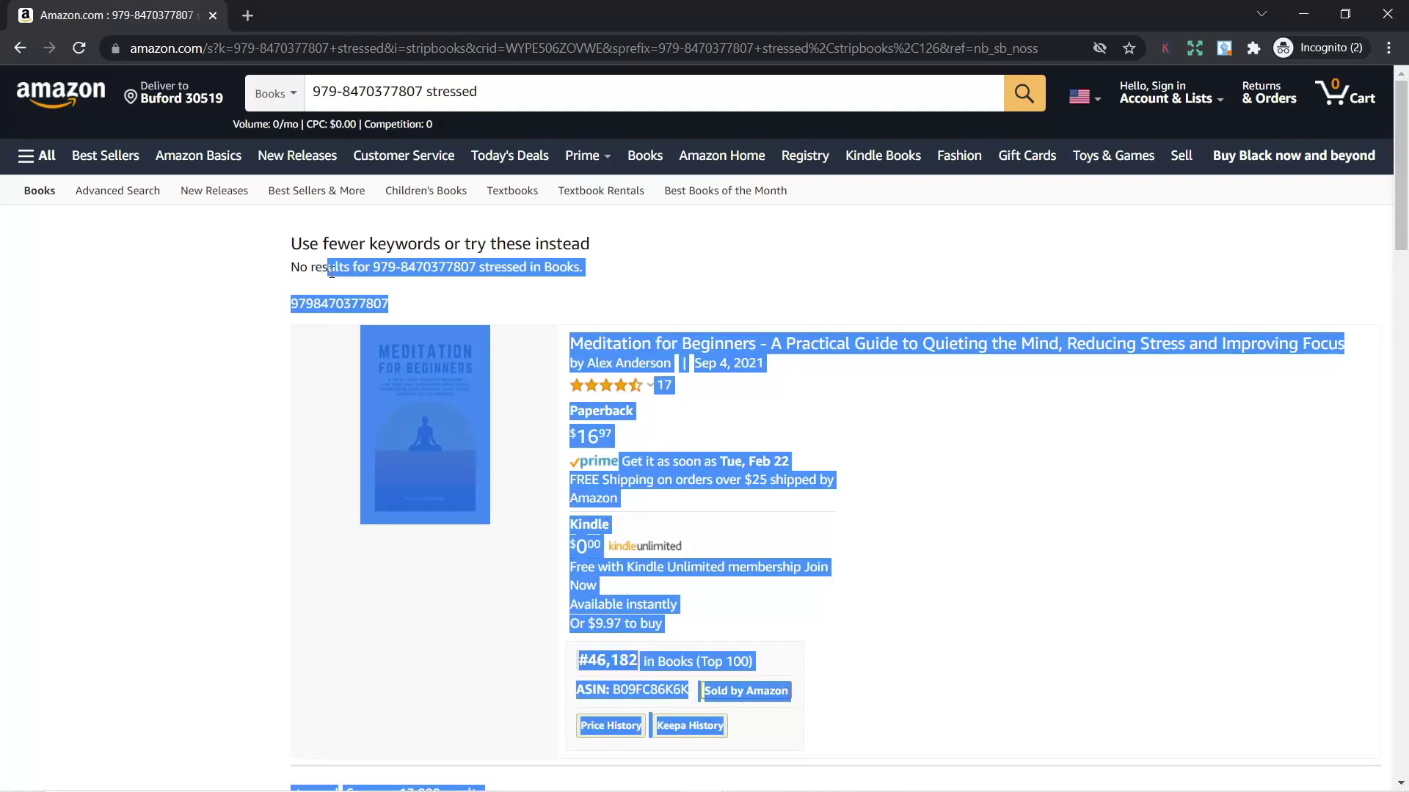
left_click(675, 283)
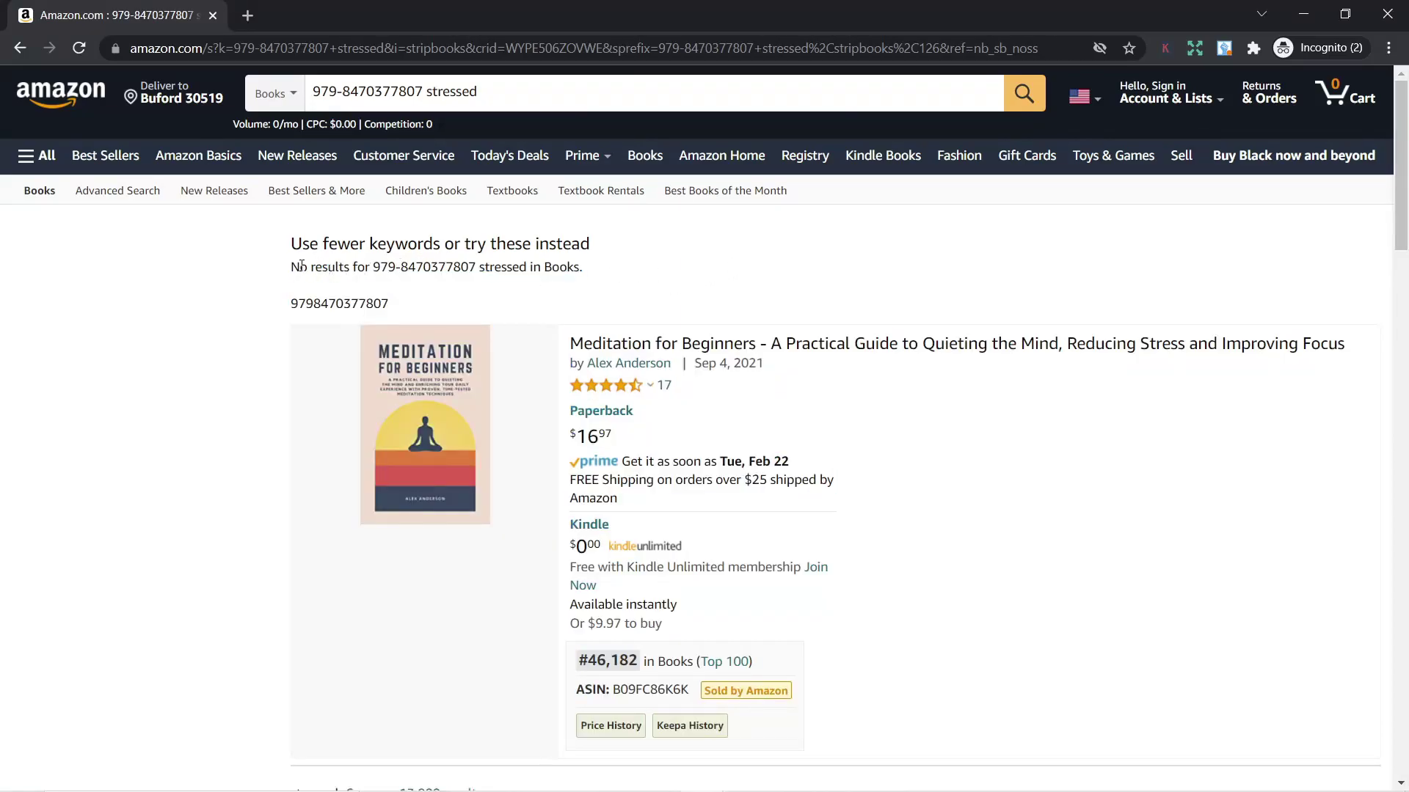
left_click_drag(293, 262, 532, 268)
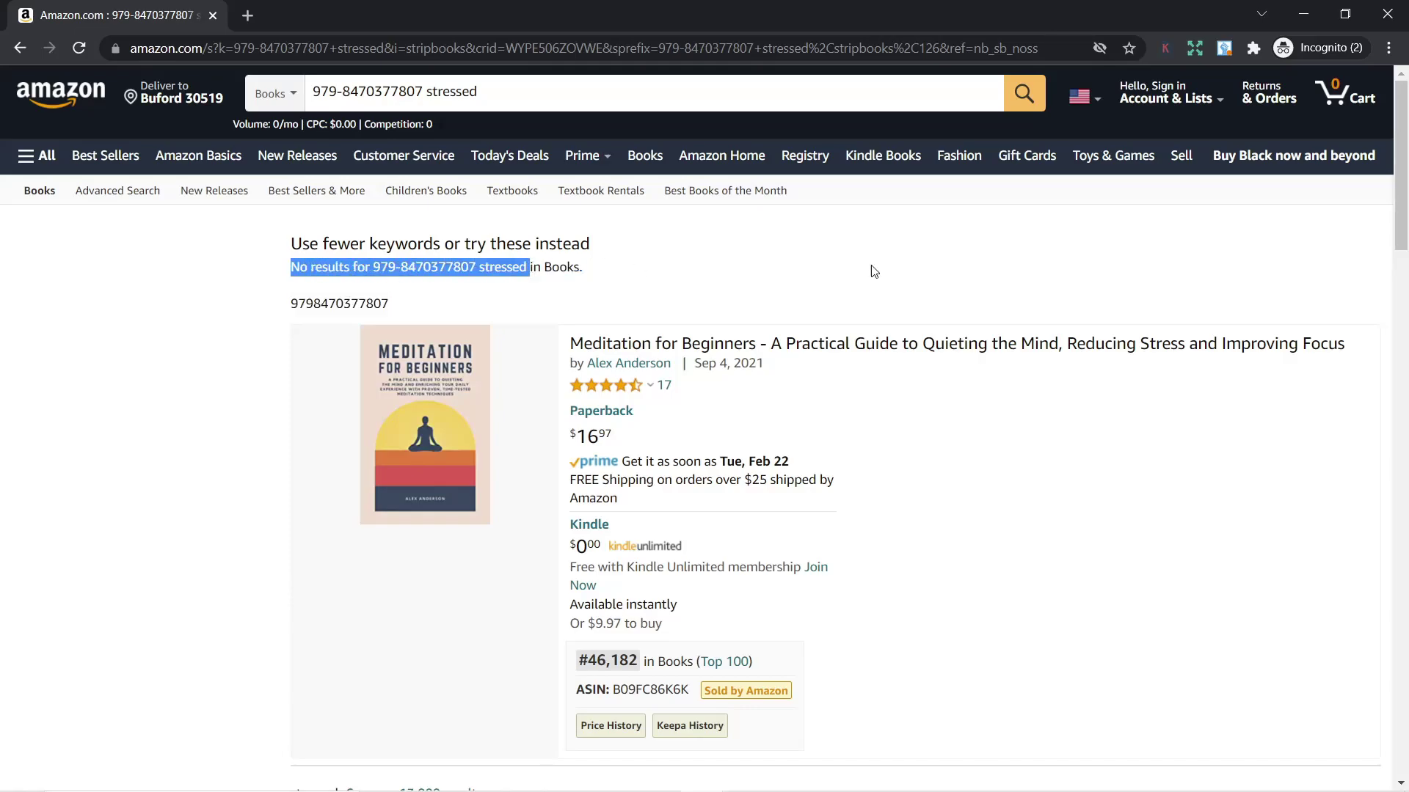
left_click(221, 284)
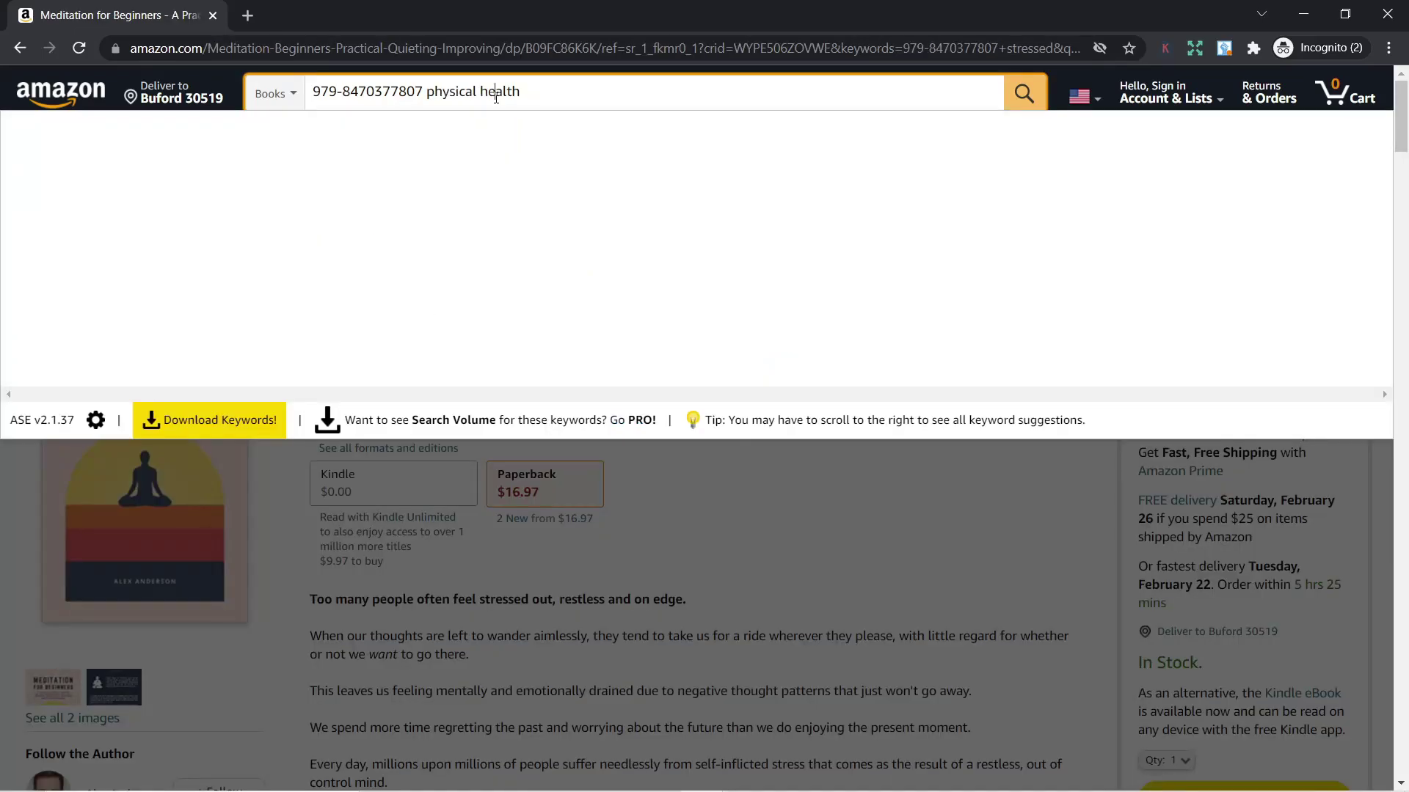
key("Return")
left_click_drag(292, 265, 562, 272)
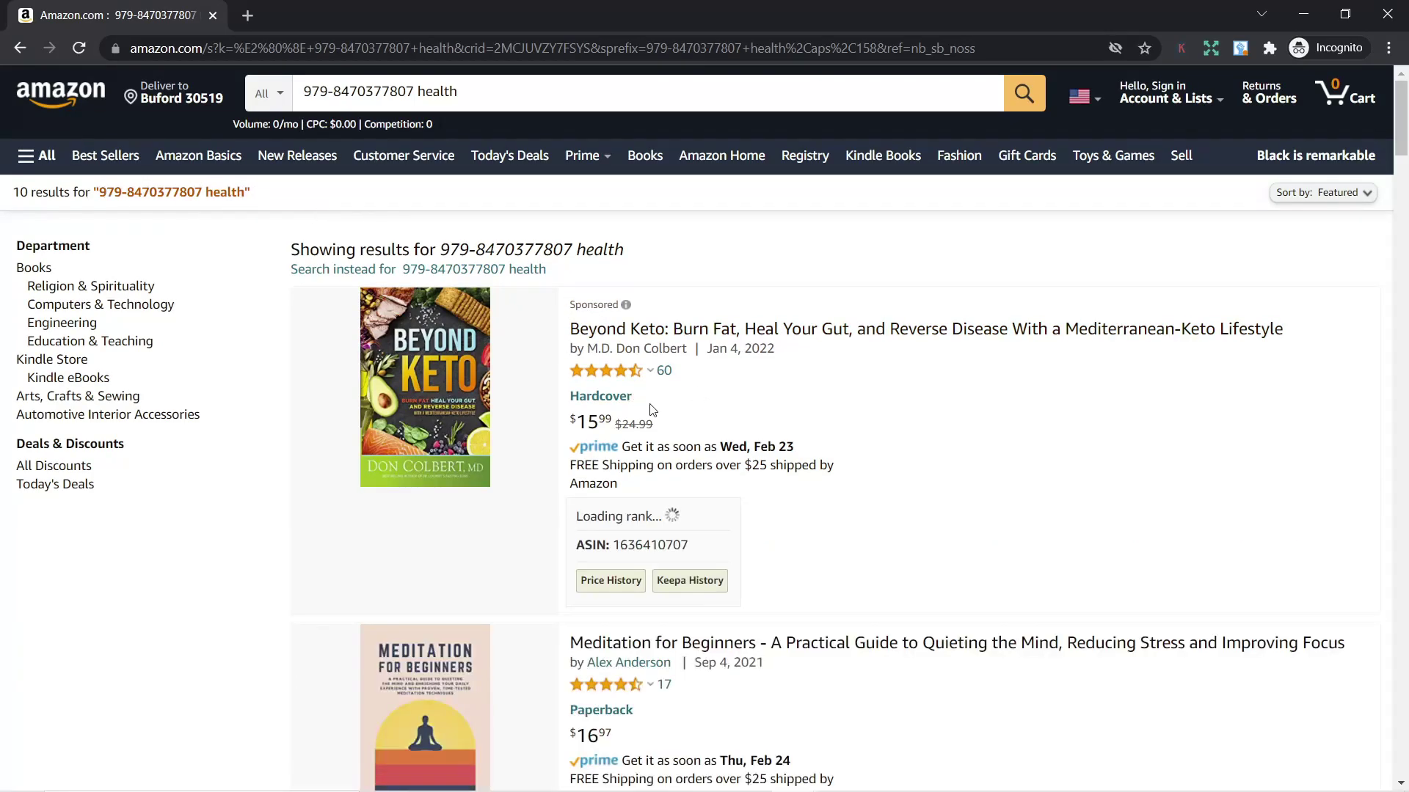
scroll(656, 398, "down", 3)
mouse_move(432, 436)
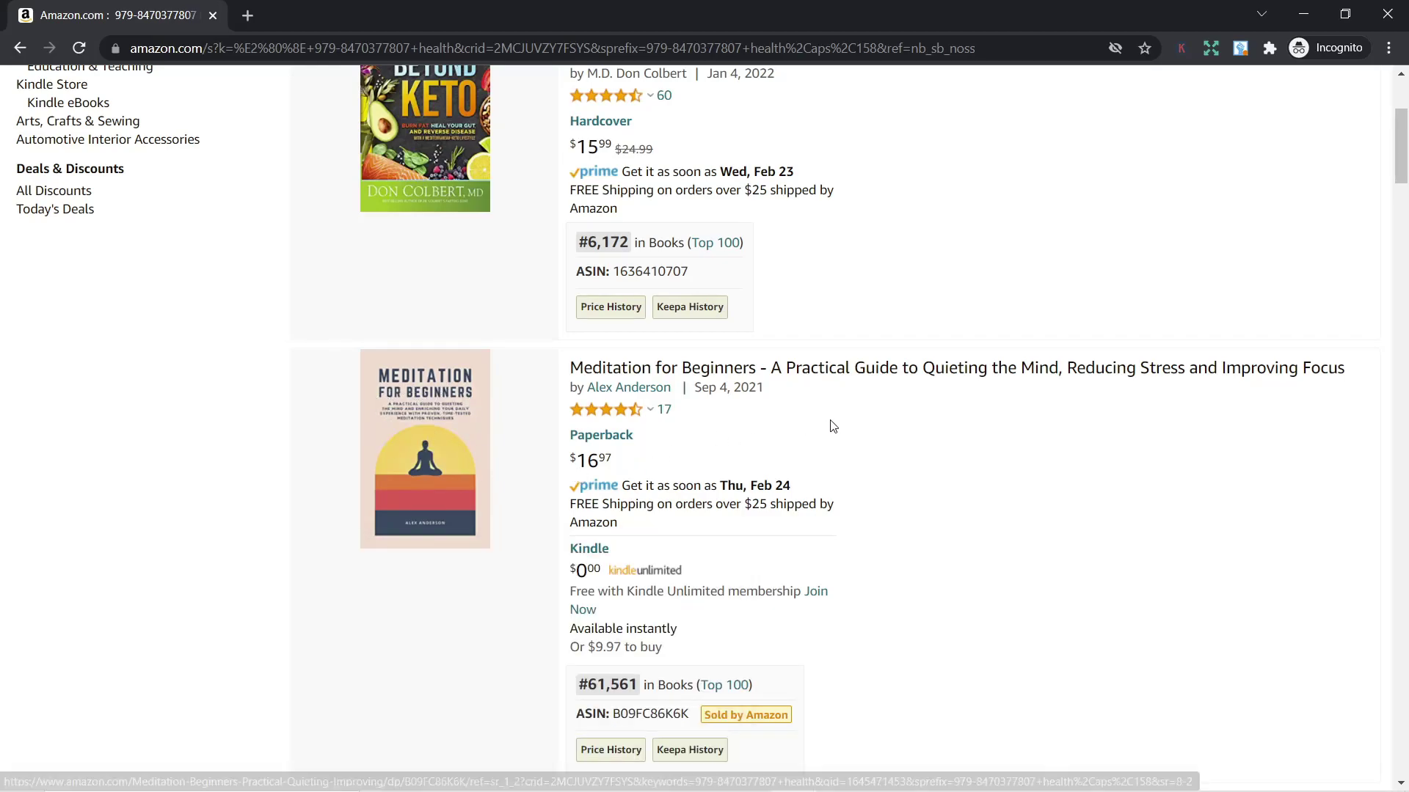
scroll(837, 425, "down", 1)
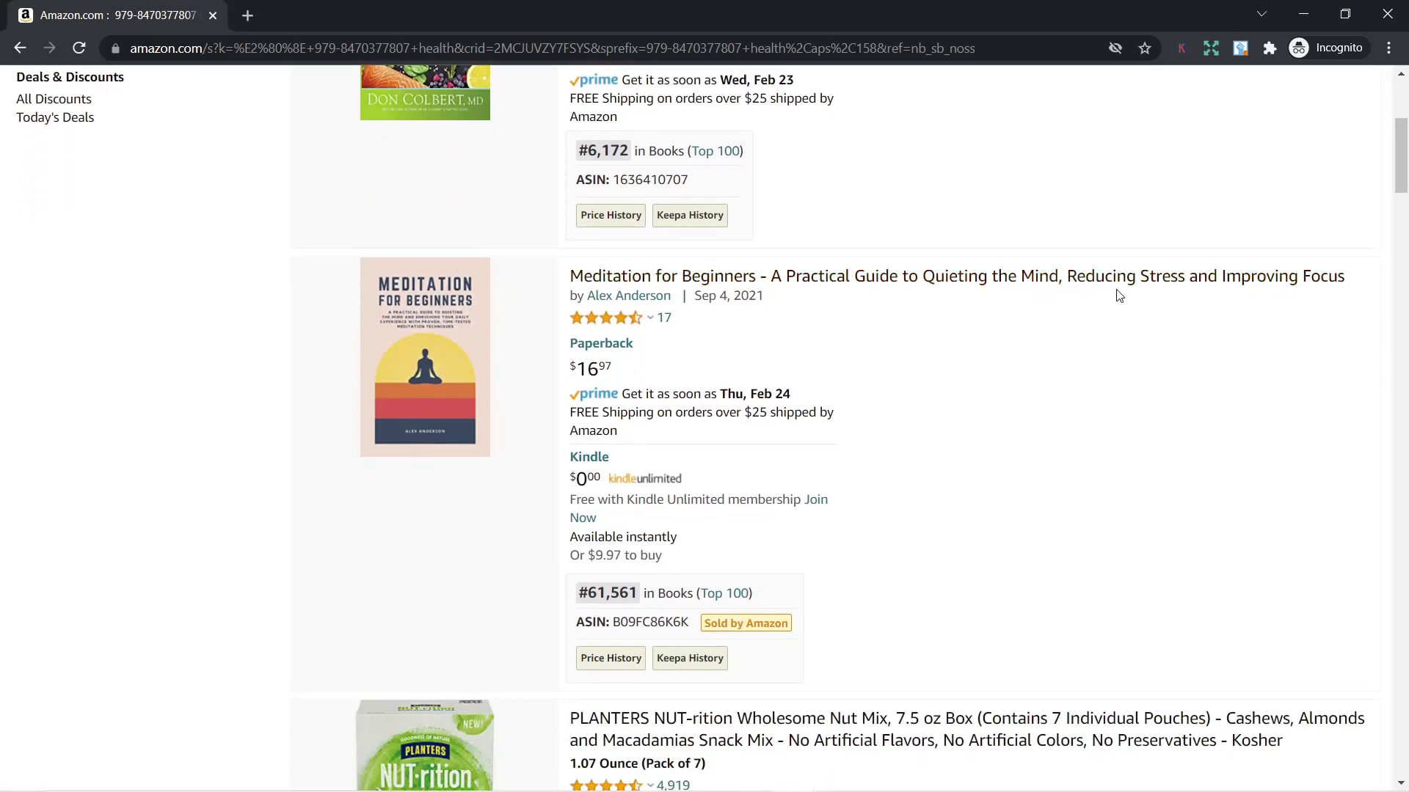
scroll(779, 439, "up", 2)
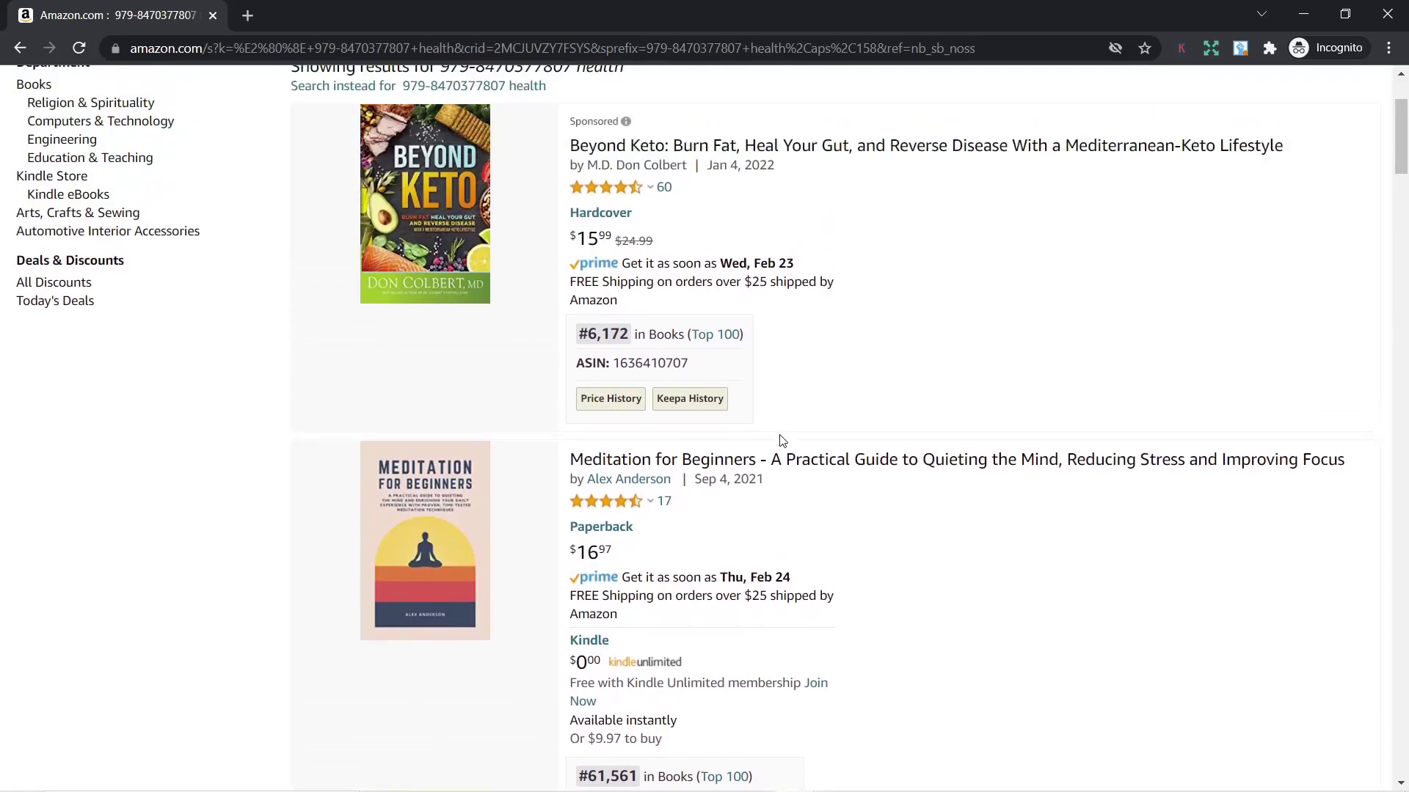
scroll(779, 444, "down", 3)
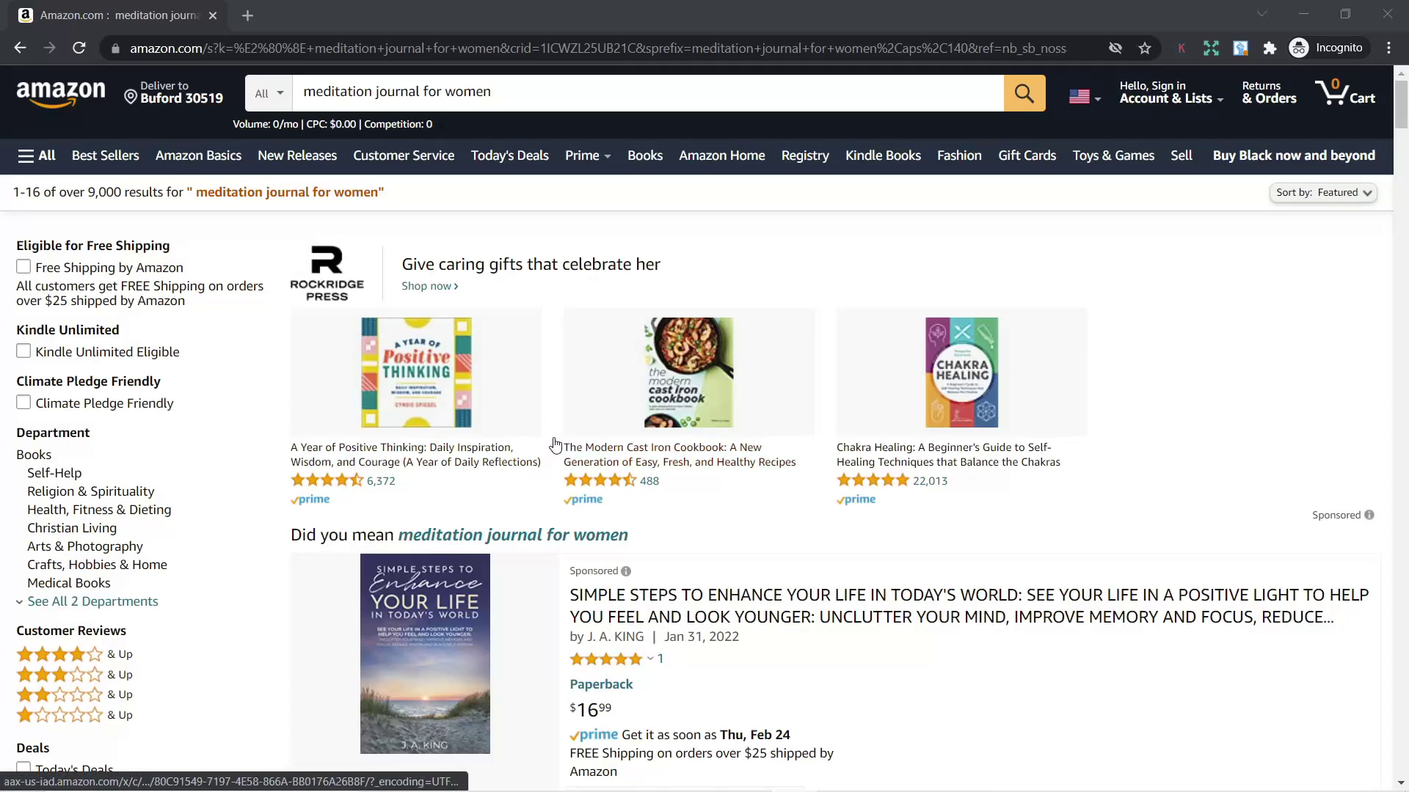
Examine the first listings for "meditation journal for women", including the sponsored book's title, rating and sales rank
scroll(579, 440, "down", 6)
mouse_move(598, 470)
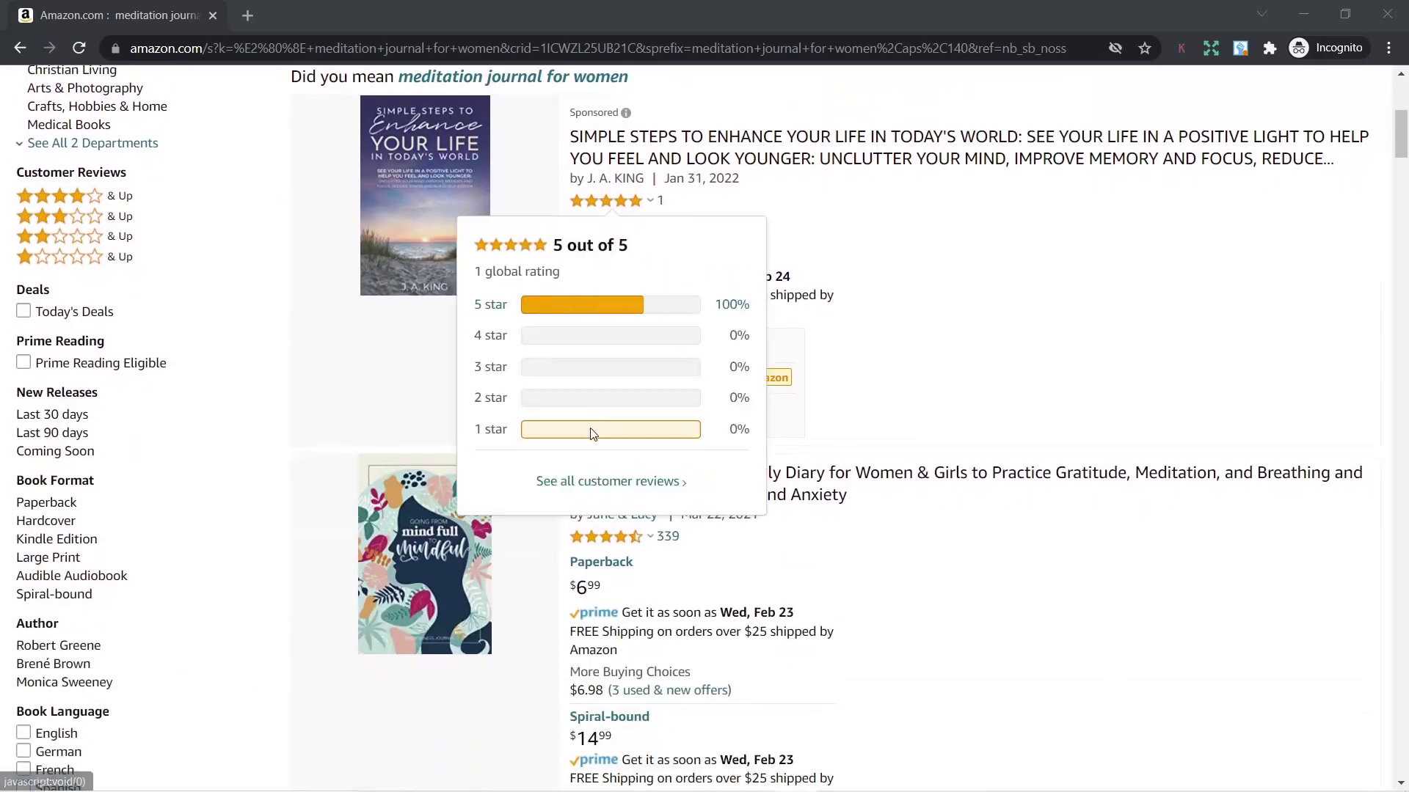
scroll(607, 487, "up", 1)
mouse_move(419, 244)
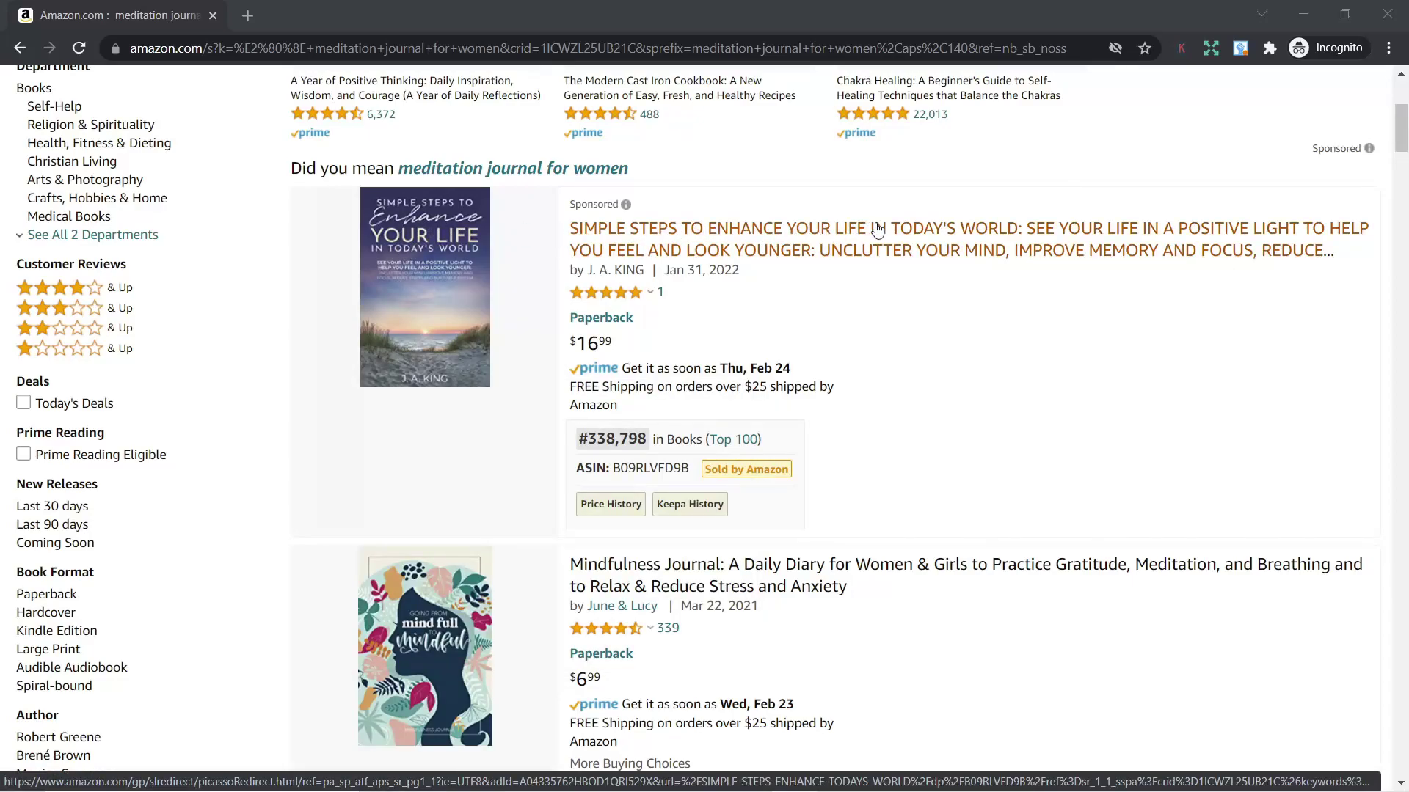
Examine the titles, covers and sales ranks of the competing journals further down the "meditation journal for women" results
scroll(972, 443, "down", 5)
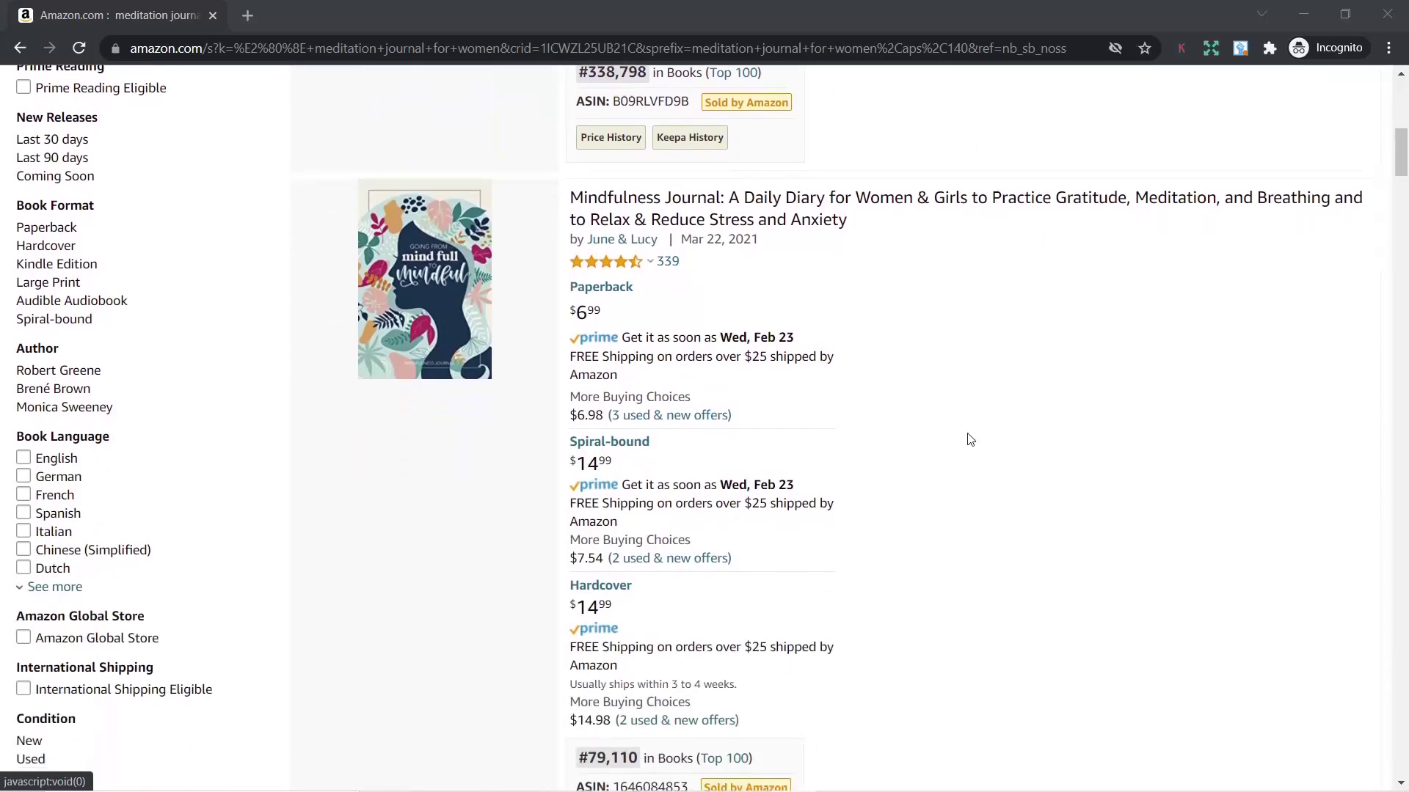
mouse_move(433, 268)
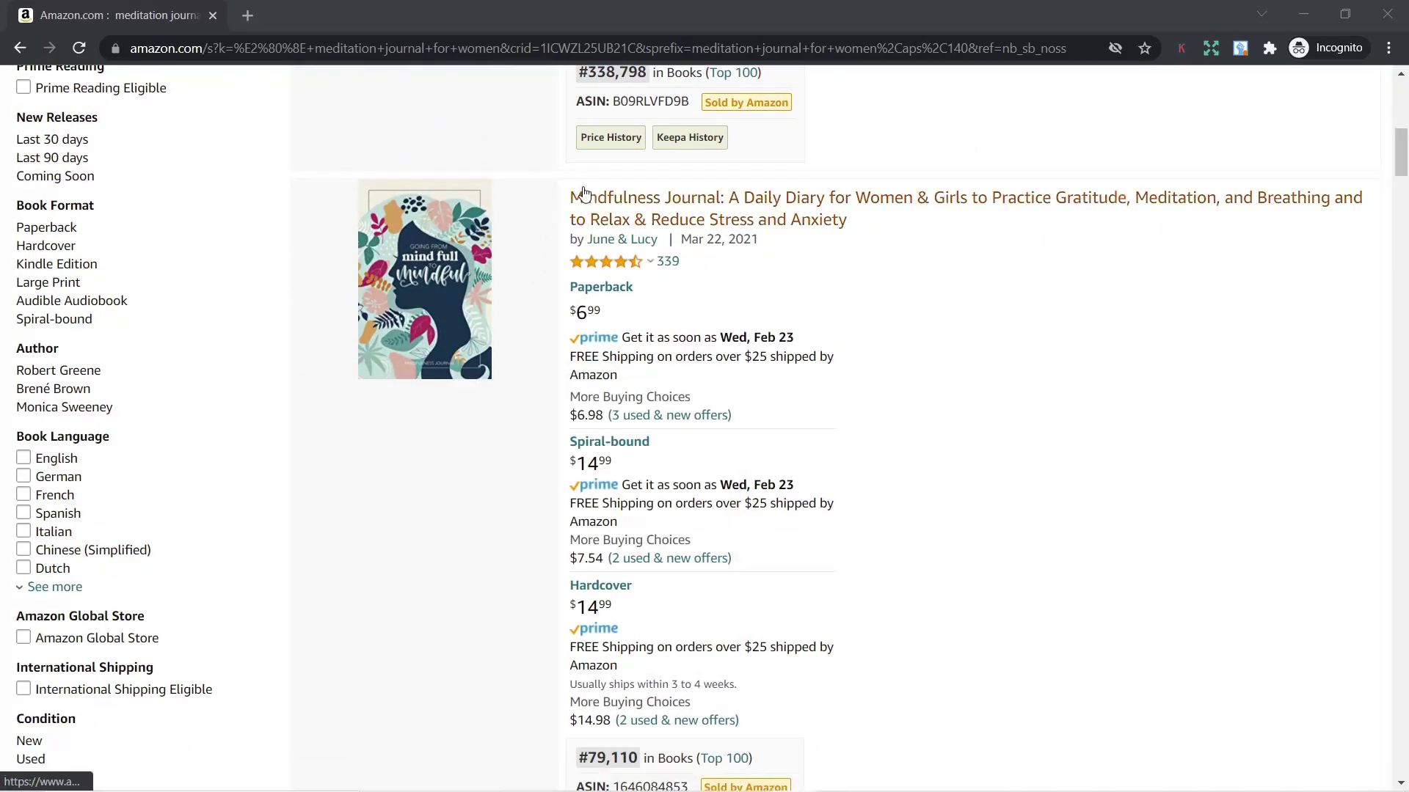
scroll(959, 389, "down", 8)
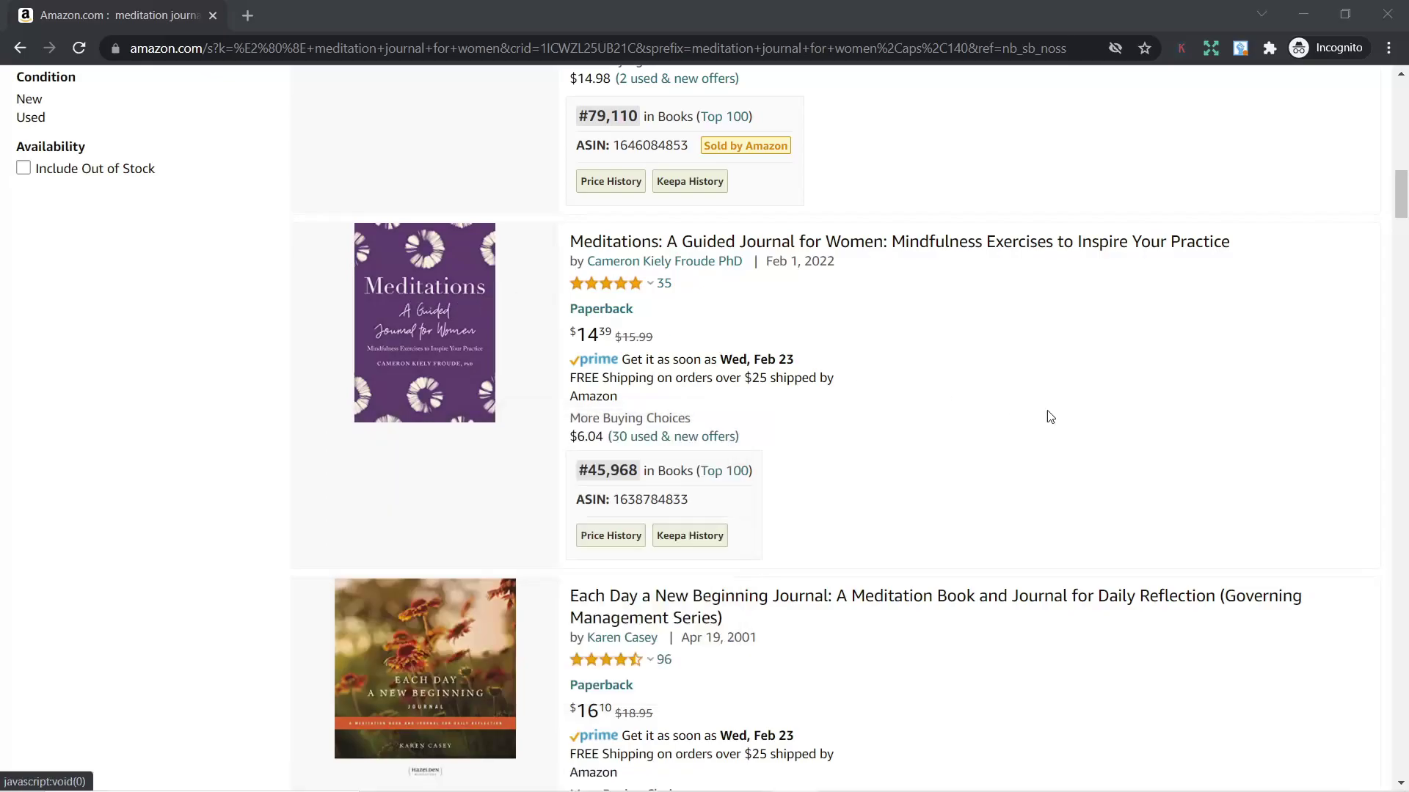
scroll(1106, 429, "down", 6)
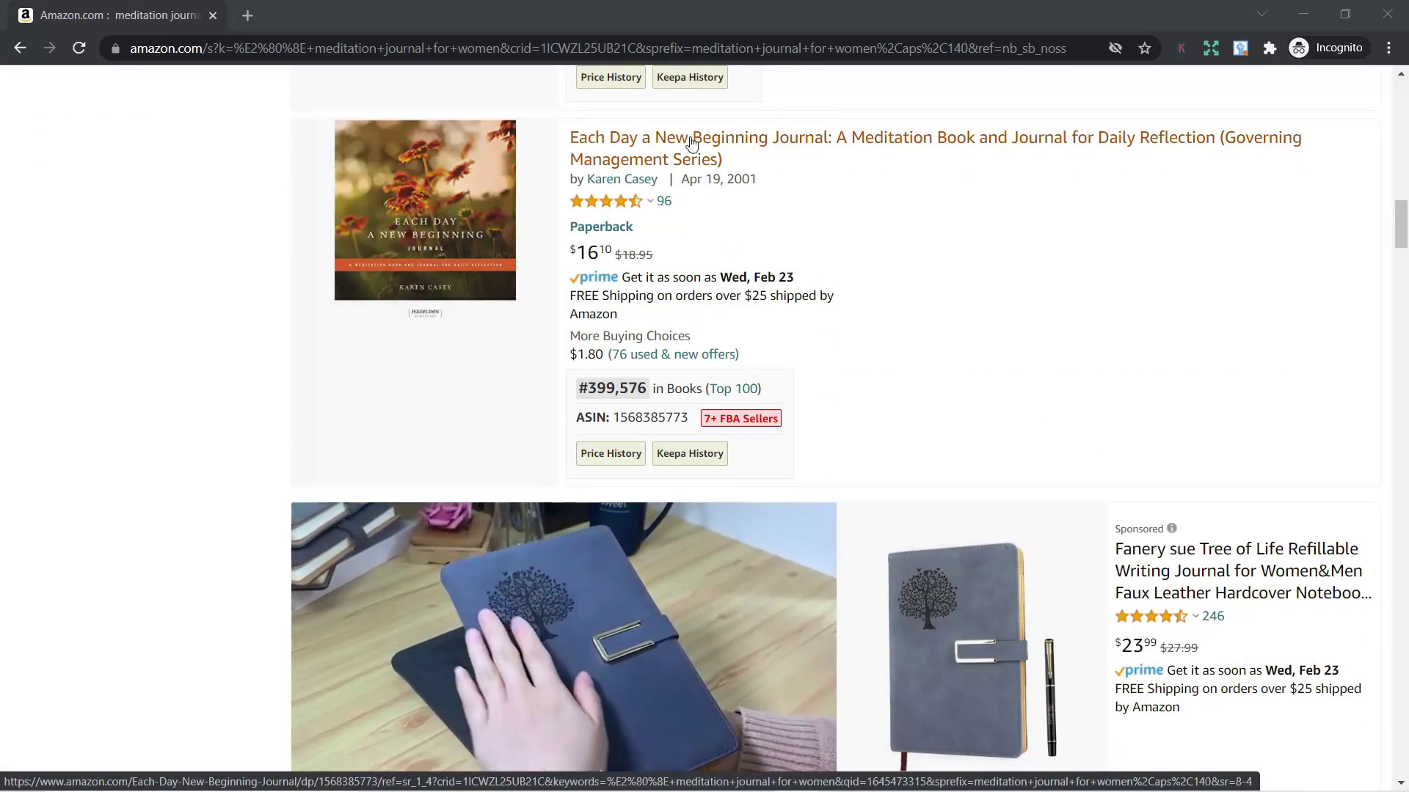
scroll(1097, 328, "down", 10)
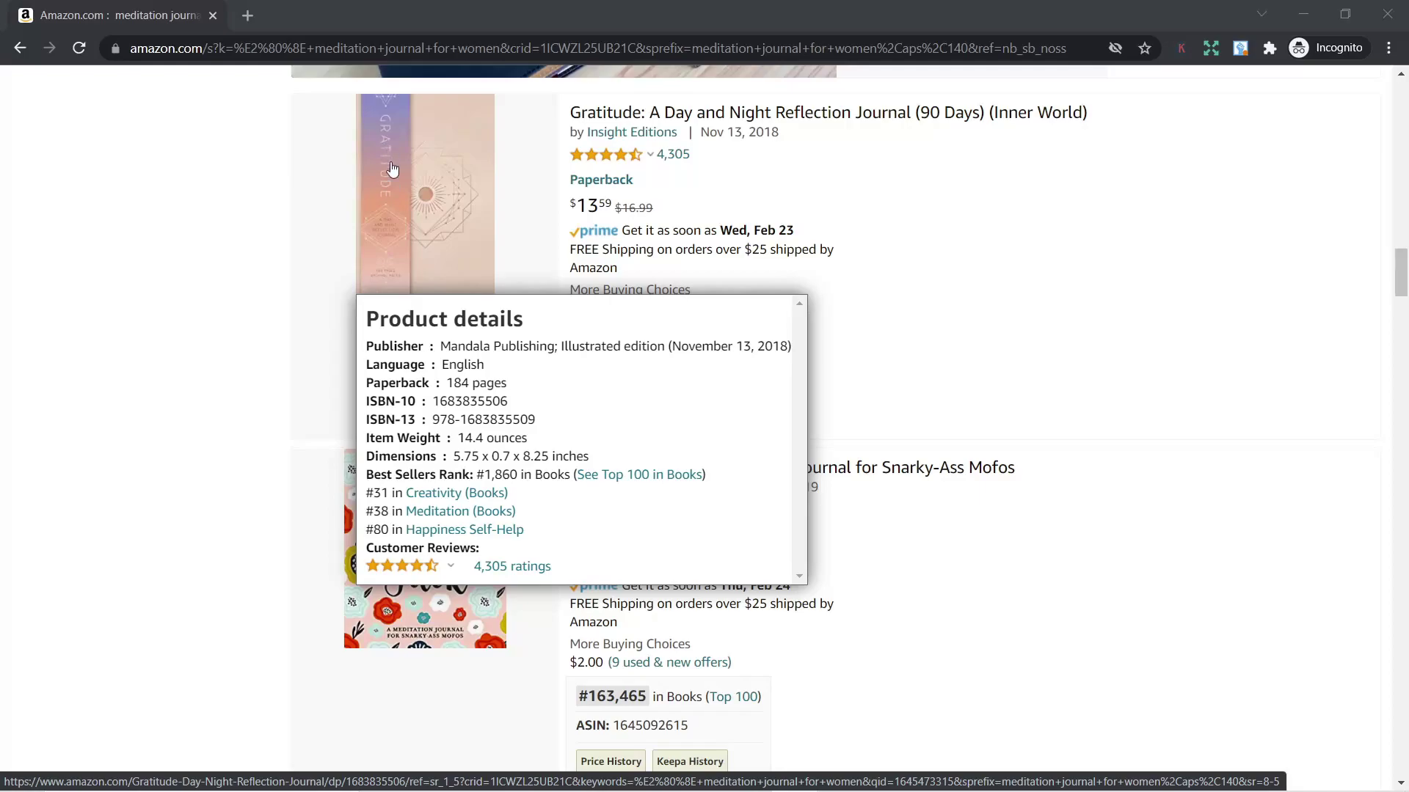
scroll(969, 290, "down", 3)
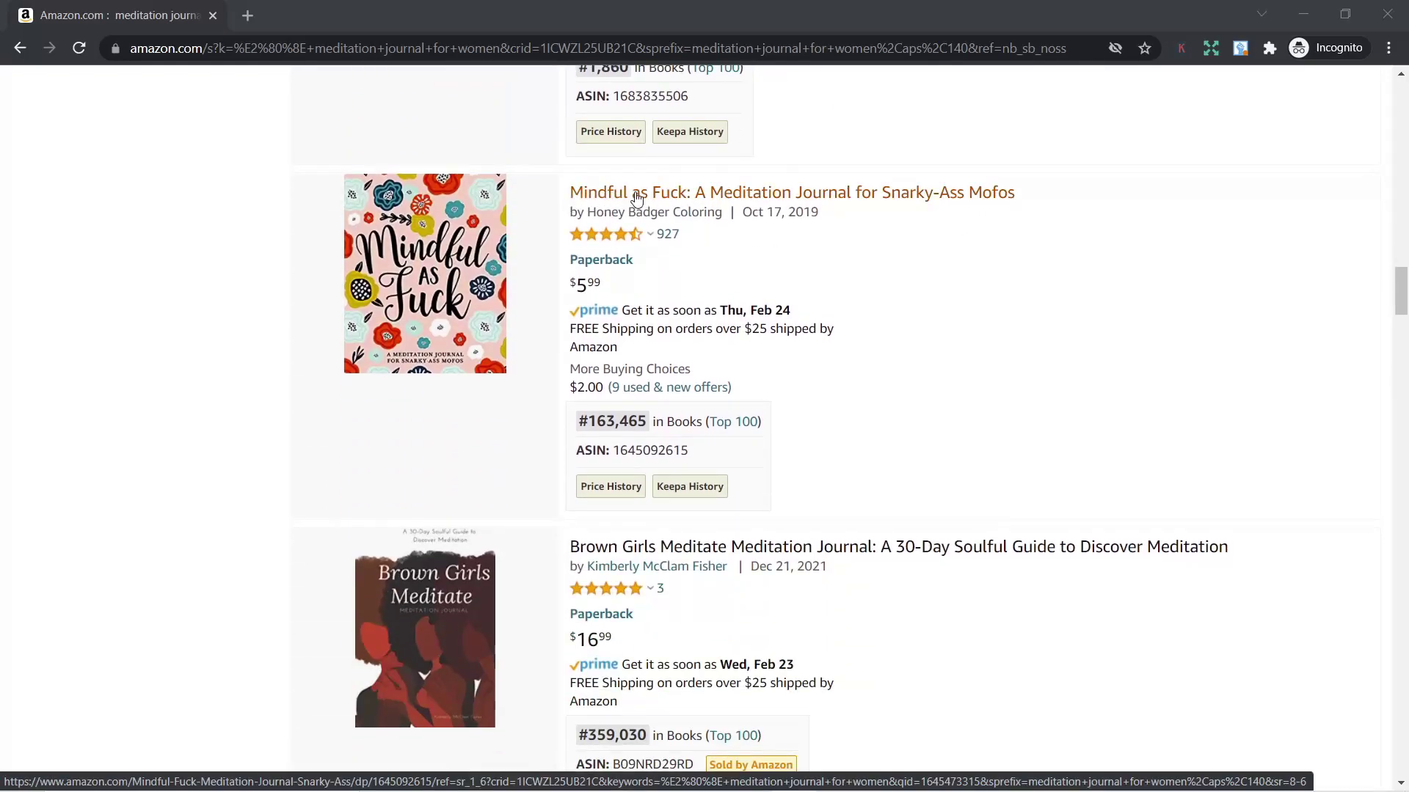